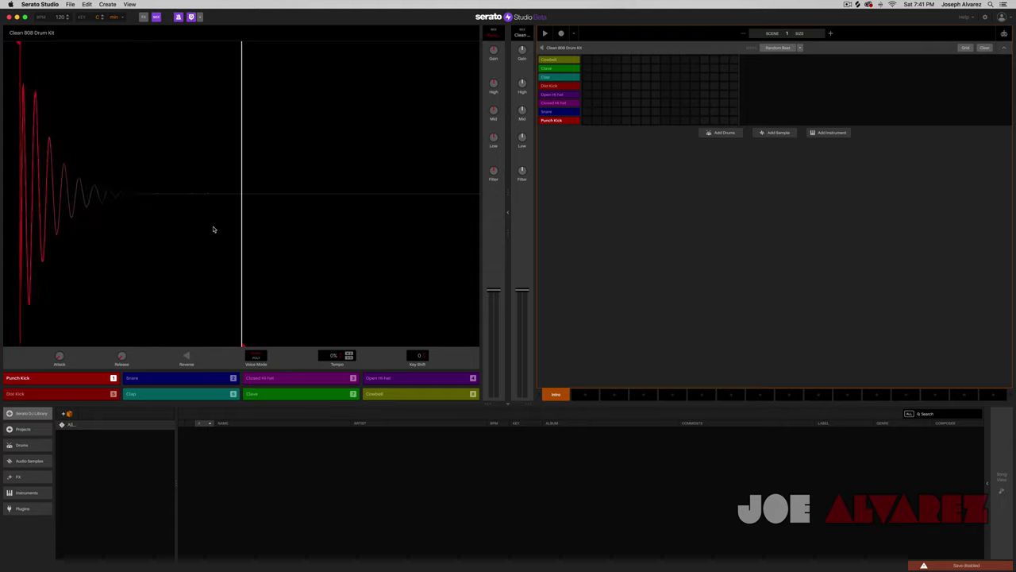
pyautogui.scroll(-10, 214, 229)
pyautogui.scroll(3, 213, 230)
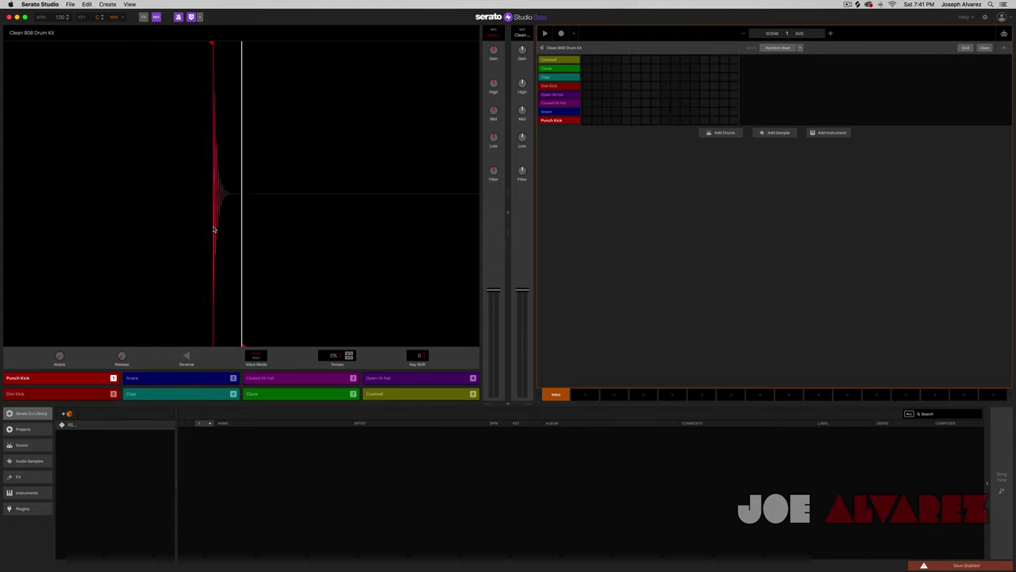
pyautogui.scroll(-2, 213, 228)
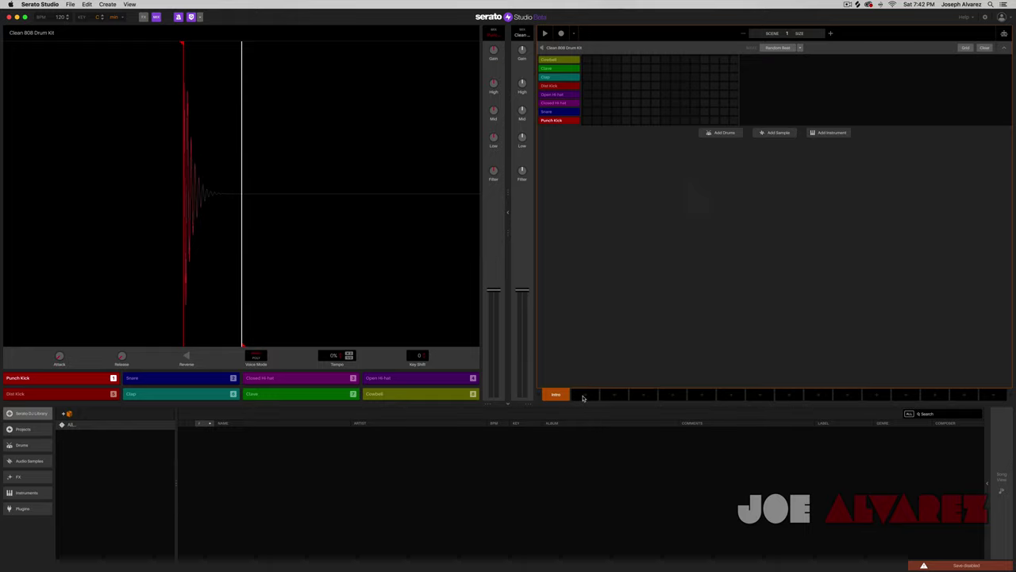
# Add a second scene directly after the Intro scene and open its name for editing
pyautogui.doubleClick(555, 394)
pyautogui.click(587, 396)
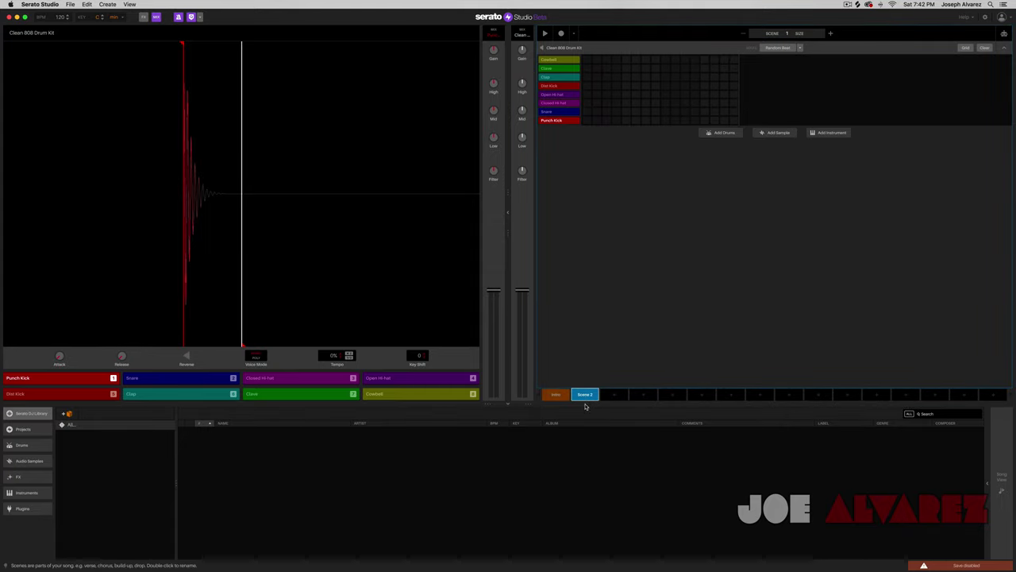
pyautogui.doubleClick(585, 395)
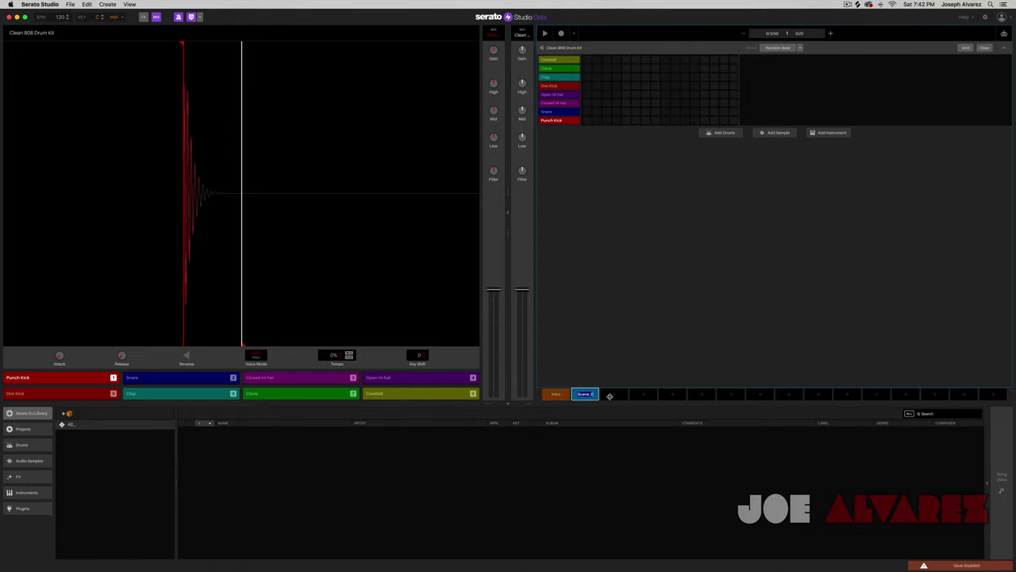
pyautogui.press('Return')
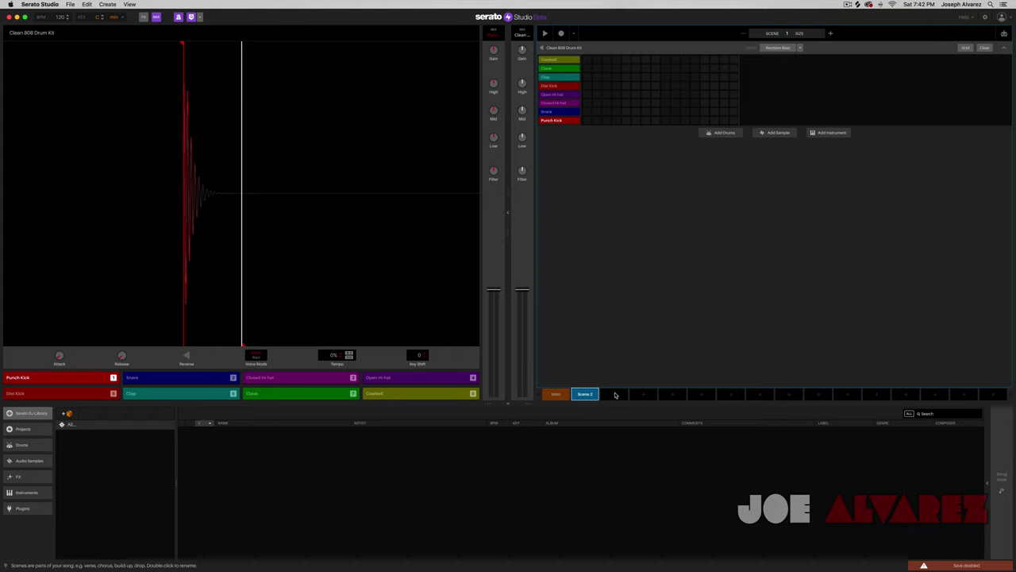
# Return to the Intro scene and add a third scene after the second one
pyautogui.click(563, 394)
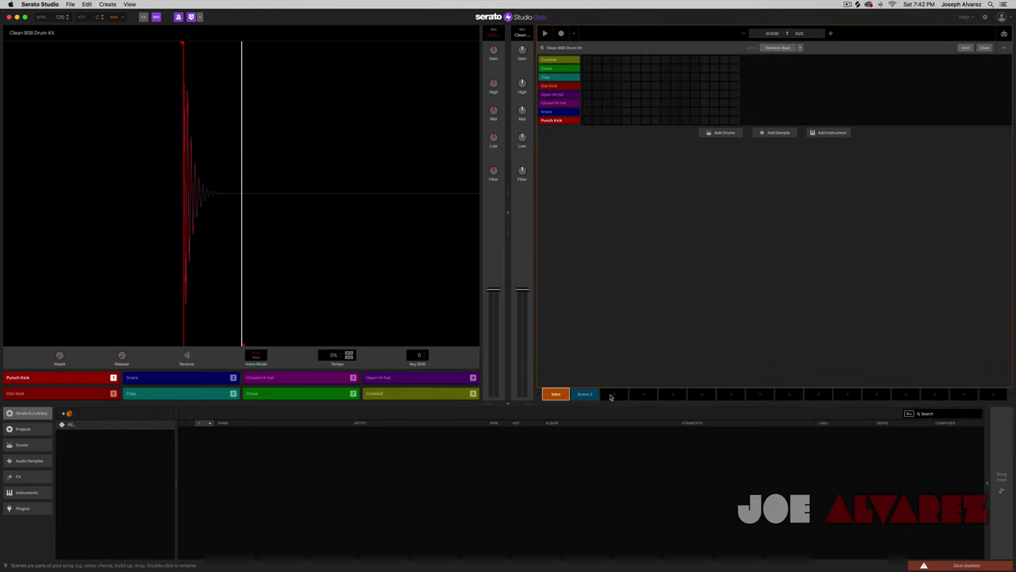
pyautogui.click(614, 394)
pyautogui.rightClick(618, 395)
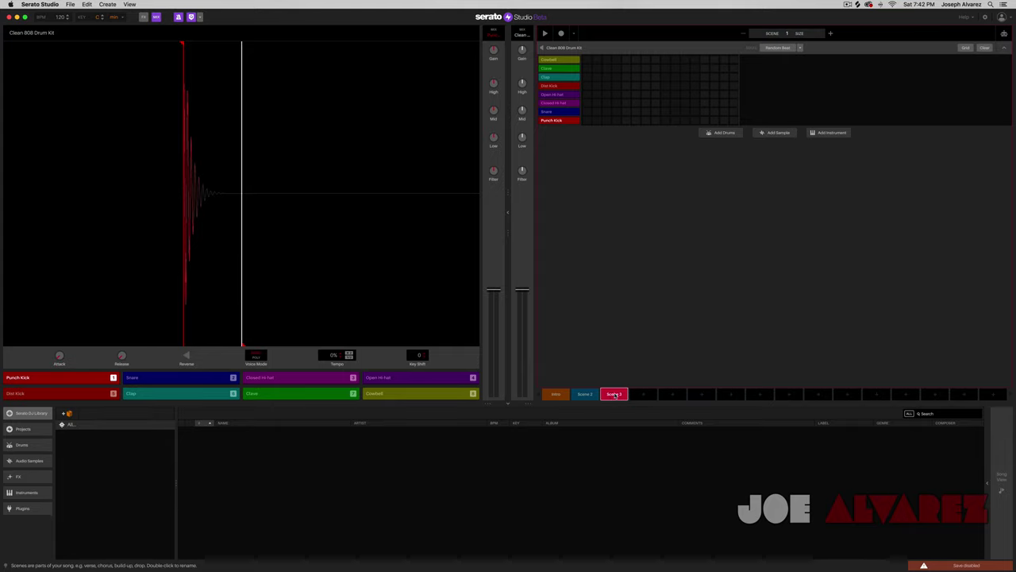
# Delete the third and second scenes so that only the Intro scene remains
pyautogui.rightClick(615, 396)
pyautogui.click(607, 401)
pyautogui.press('BackSpace')
pyautogui.press('BackSpace')
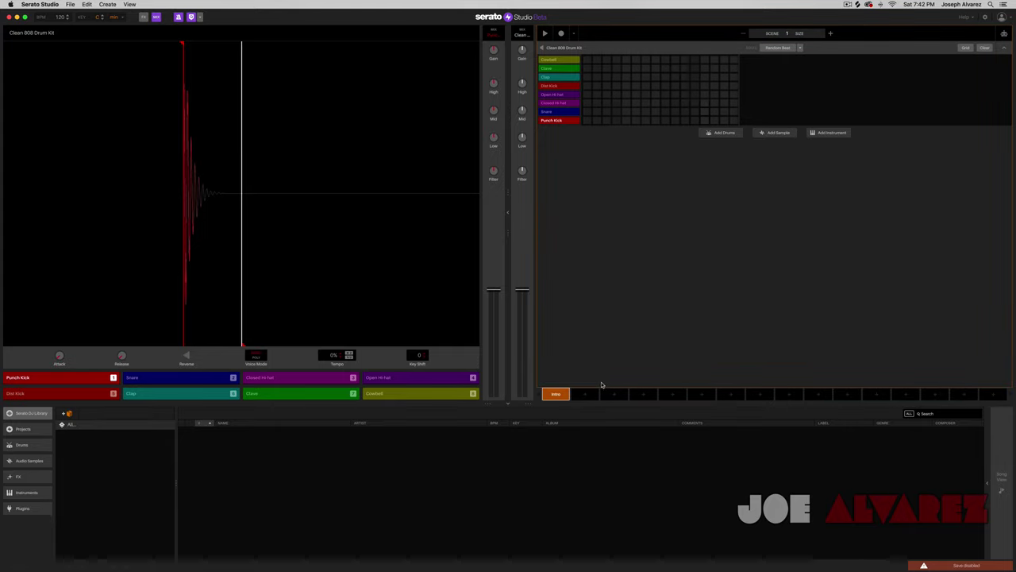
pyautogui.moveTo(585, 394)
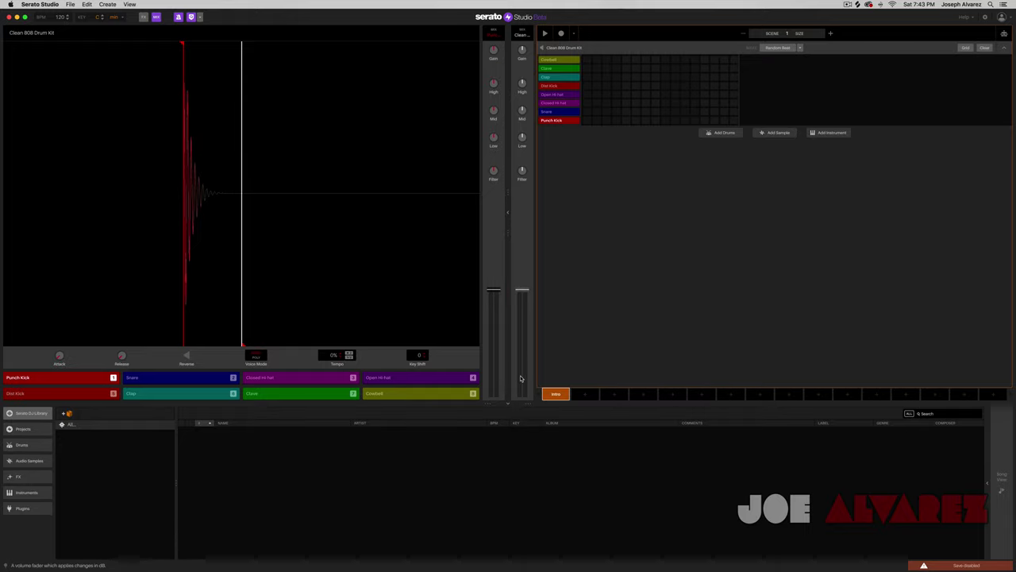
# Look through the Serato DJ Library, Projects, Drums and Audio Samples sections, including all drum one shots, drum kits and sample loops
pyautogui.click(35, 416)
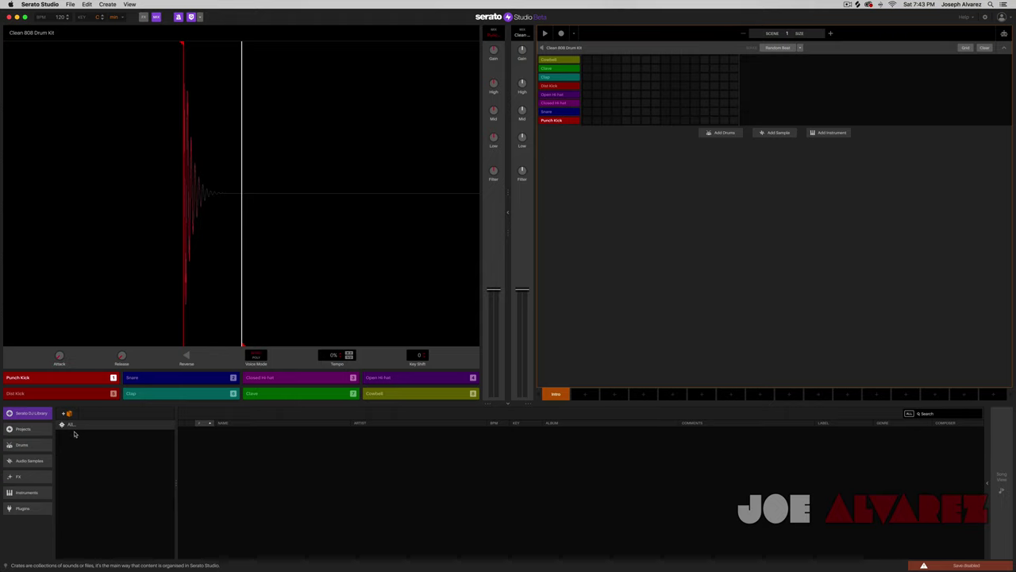
pyautogui.click(32, 431)
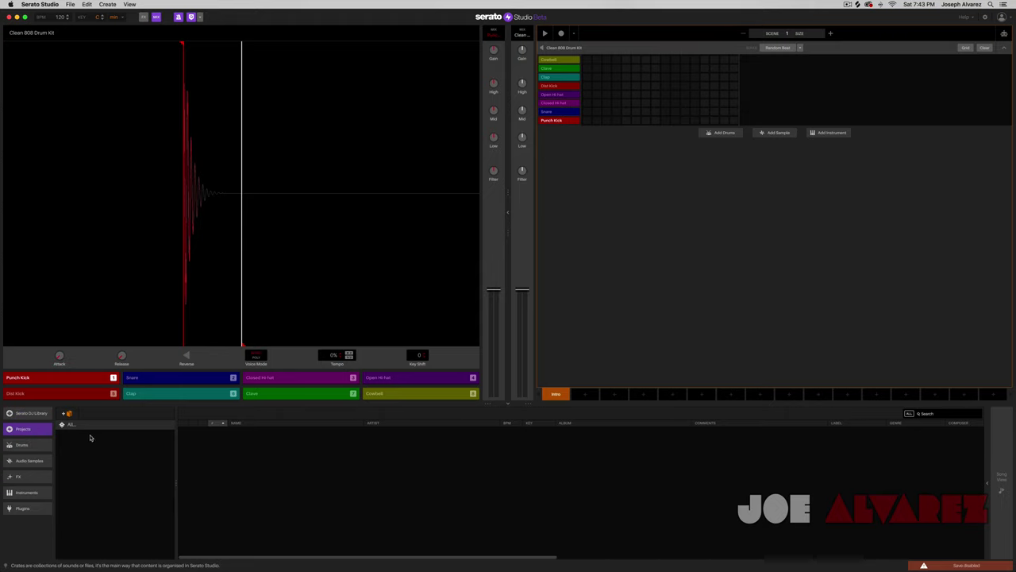
pyautogui.click(32, 449)
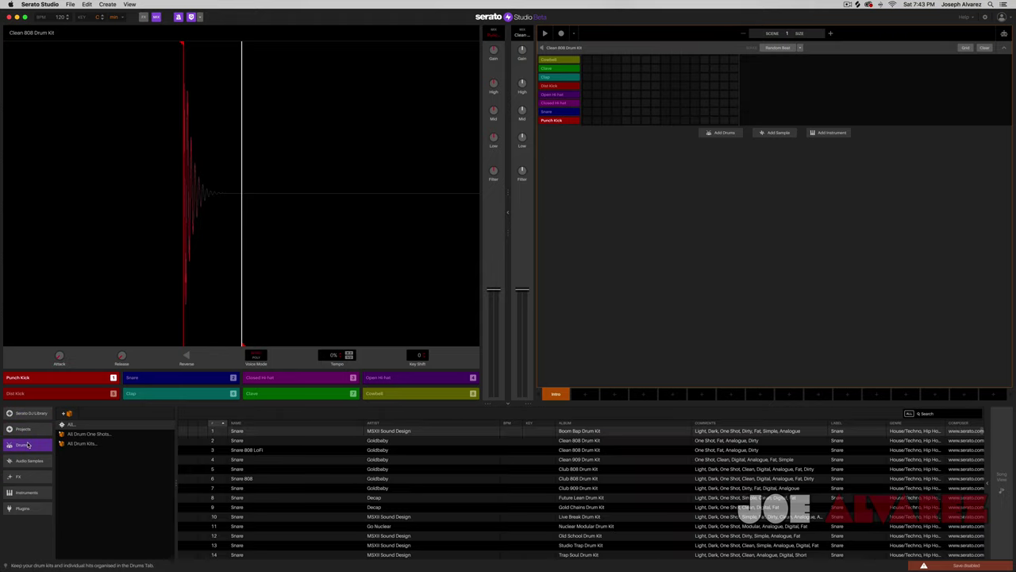
pyautogui.click(102, 435)
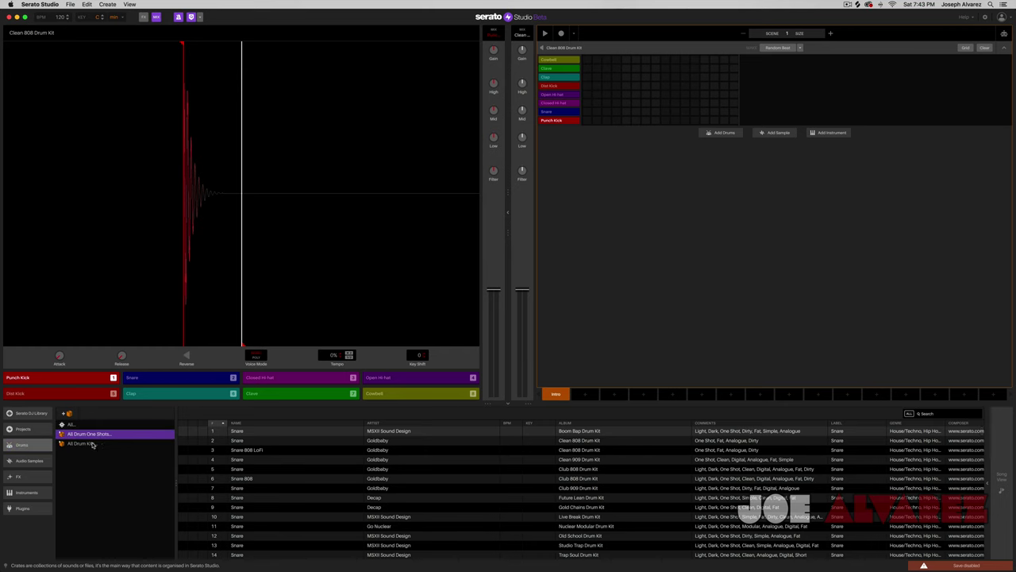
pyautogui.click(91, 444)
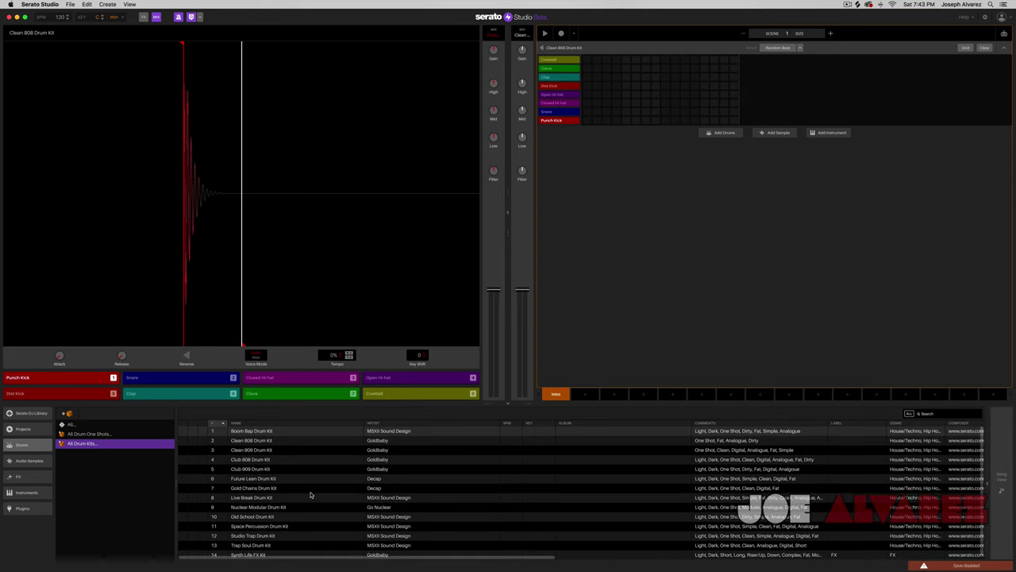
pyautogui.click(32, 461)
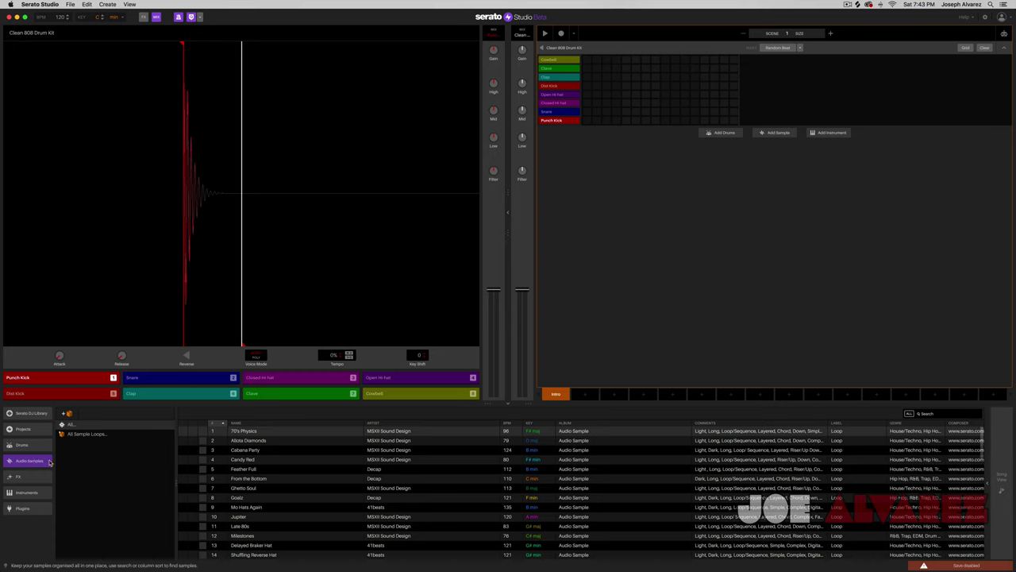
pyautogui.click(93, 435)
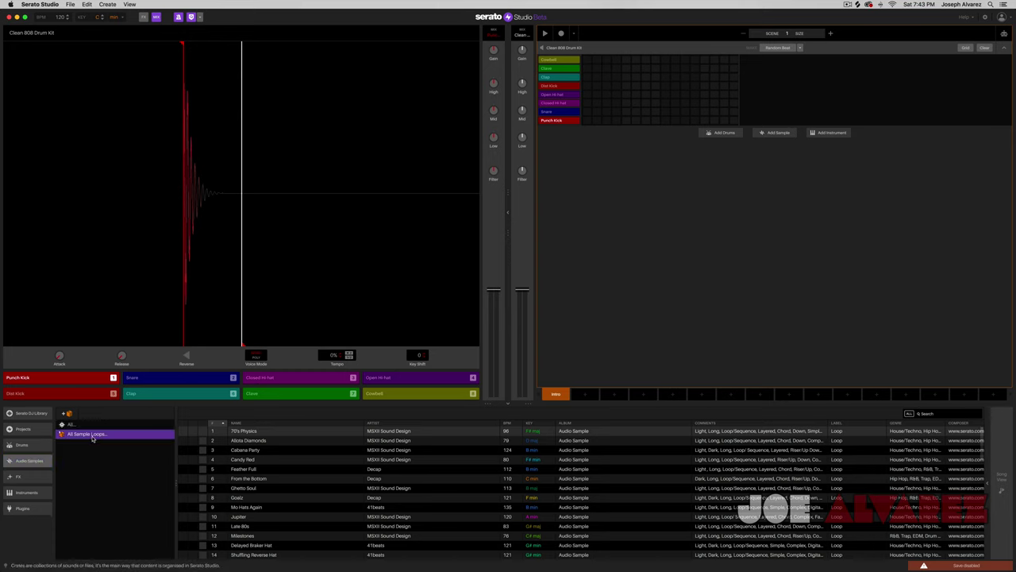
# Go through the sample loops Candy Red, Feather Full and From the Bottom in the audio sample list
pyautogui.click(242, 459)
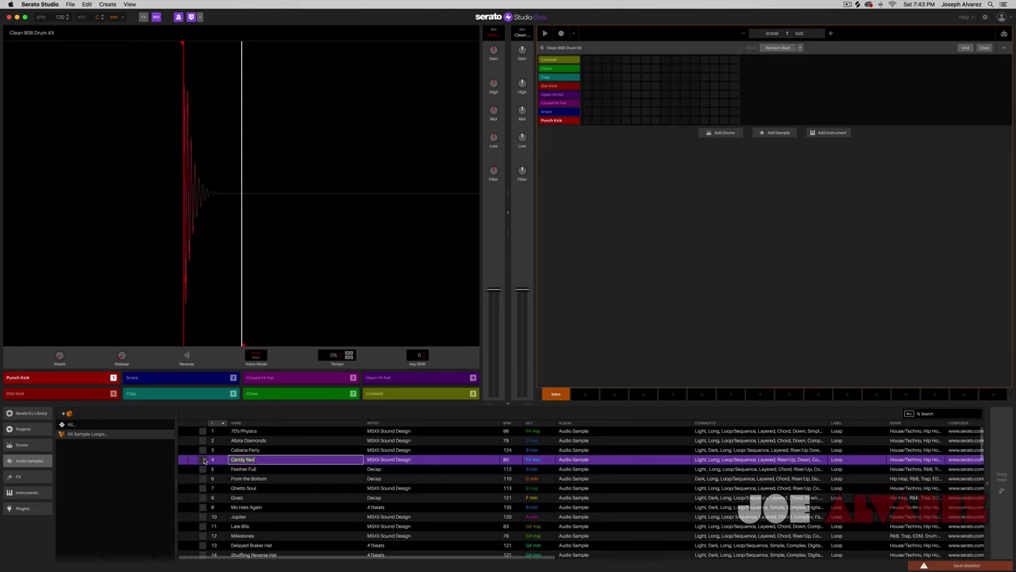
pyautogui.click(277, 460)
pyautogui.click(252, 469)
pyautogui.click(253, 480)
# Clear the name of the Goalz loop in the audio sample list
pyautogui.click(260, 497)
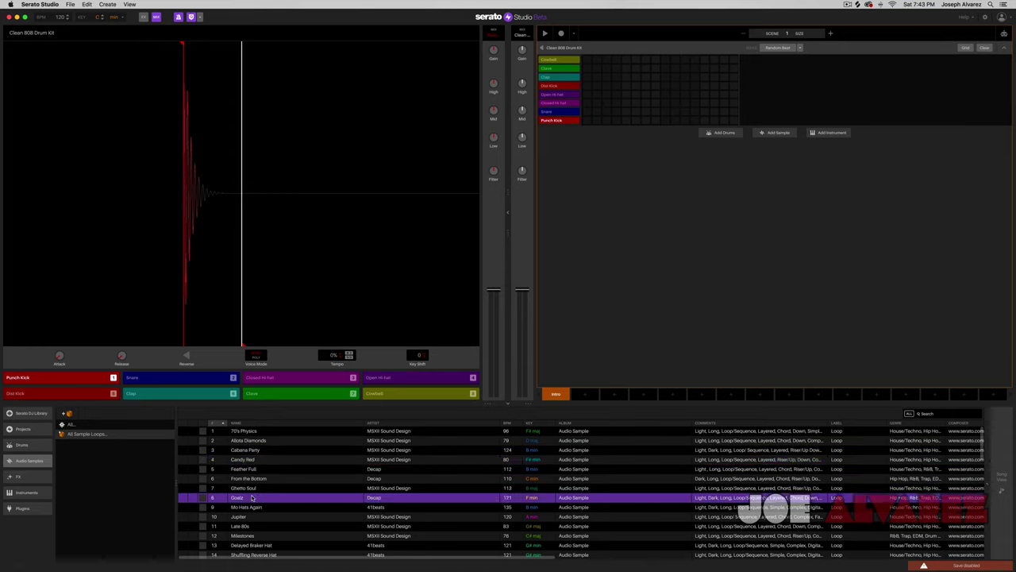
pyautogui.press('BackSpace')
pyautogui.click(259, 491)
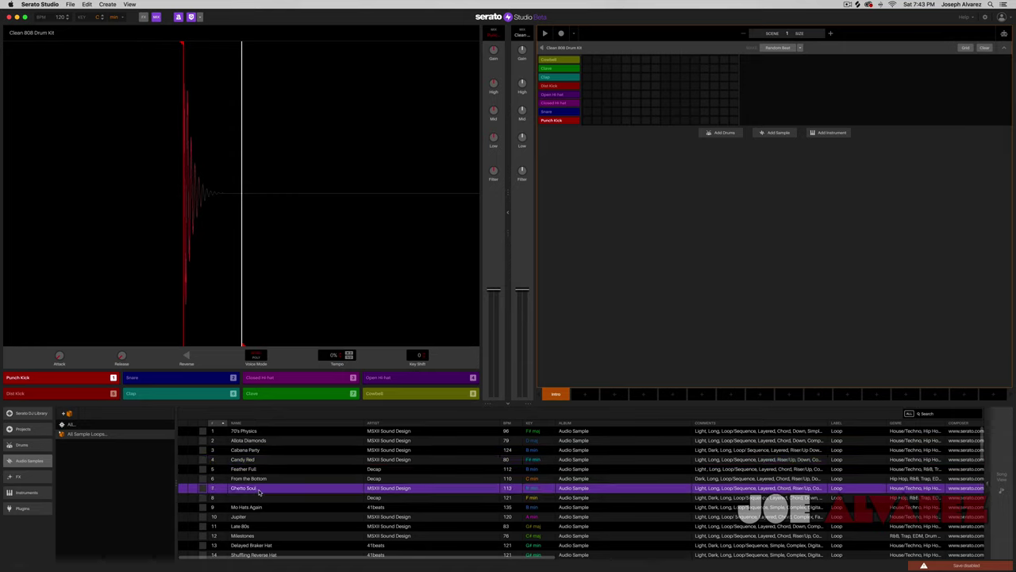
# Try to restore the cleared loop name by undoing the last changes, with one redo
pyautogui.press('super+z')
pyautogui.click(251, 497)
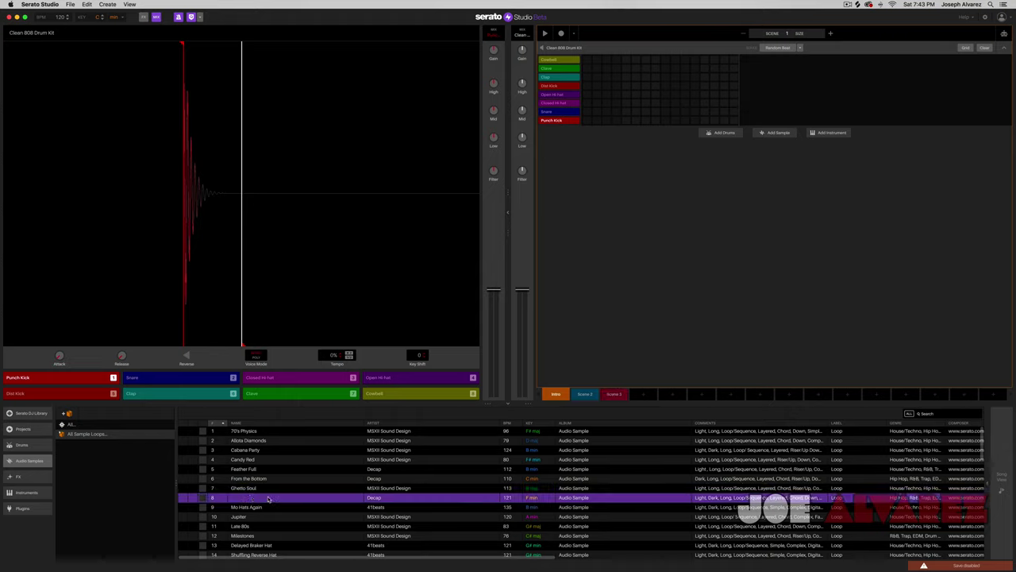
pyautogui.press('super+z')
pyautogui.press('super+shift+z')
pyautogui.click(248, 490)
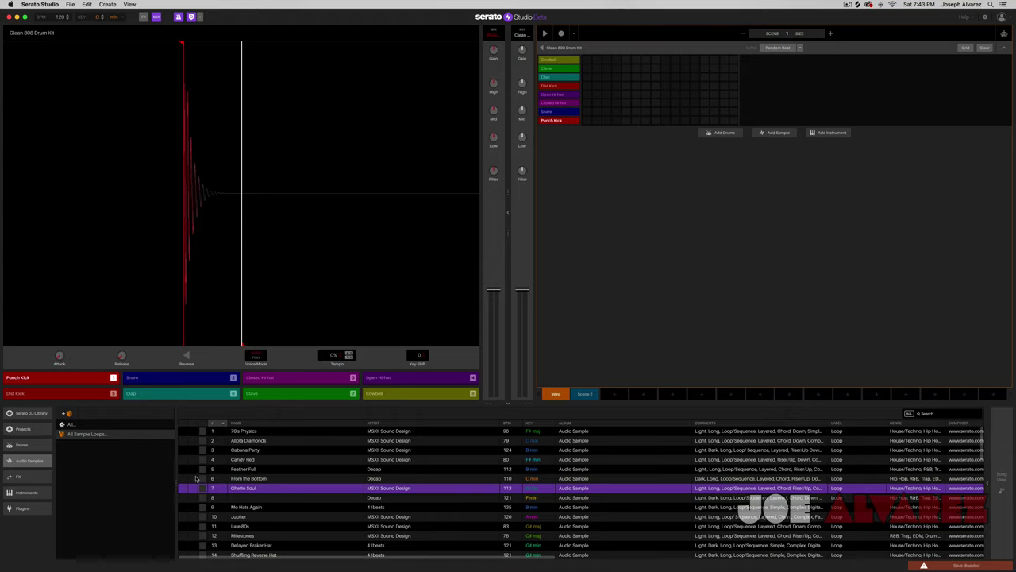
# Browse the Reverb effects and the Strings, Bass, Guitar, Lead and Mallets & Percussion instruments in the library
pyautogui.click(32, 477)
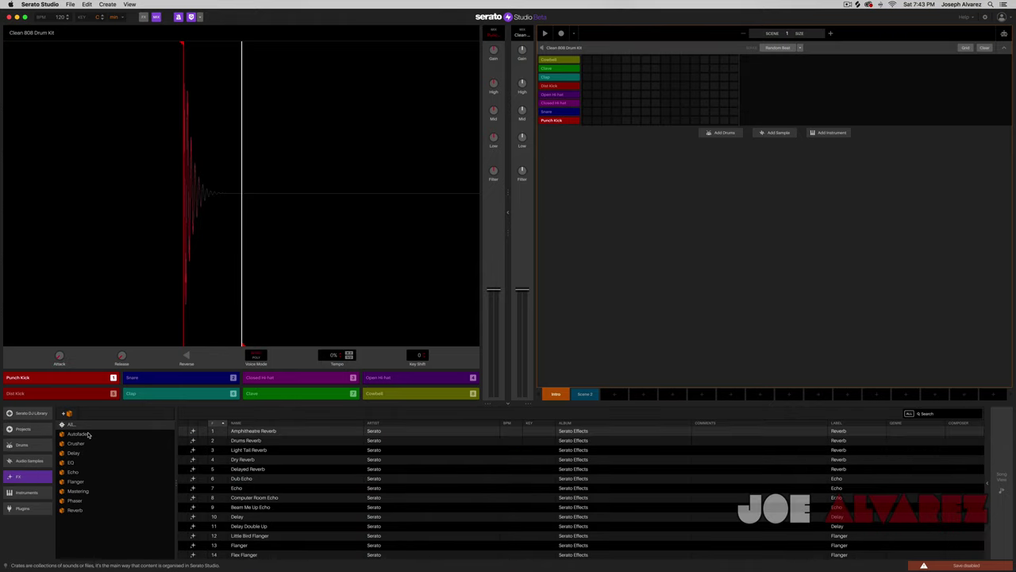
pyautogui.click(73, 511)
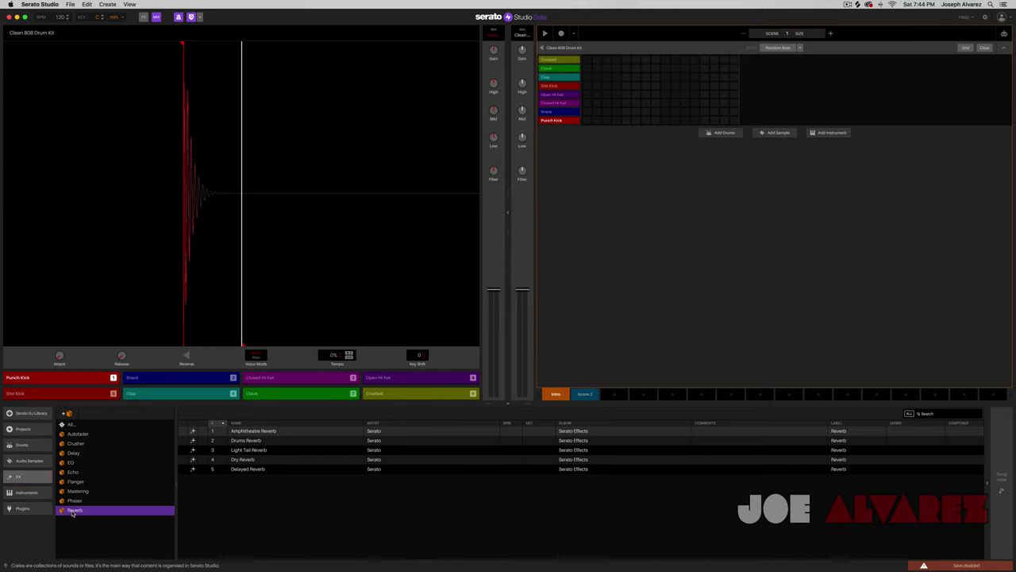
pyautogui.click(33, 495)
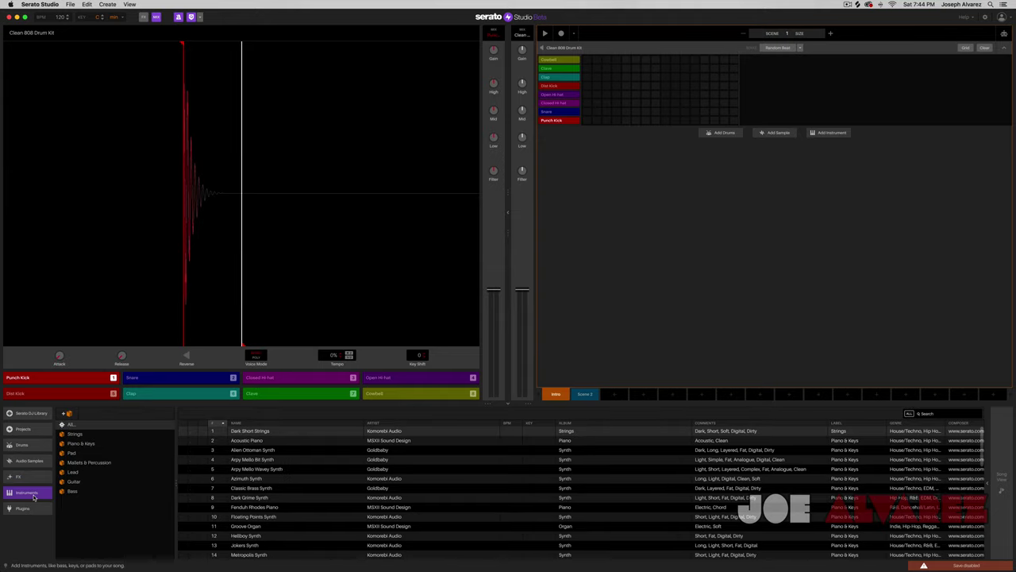
pyautogui.click(74, 433)
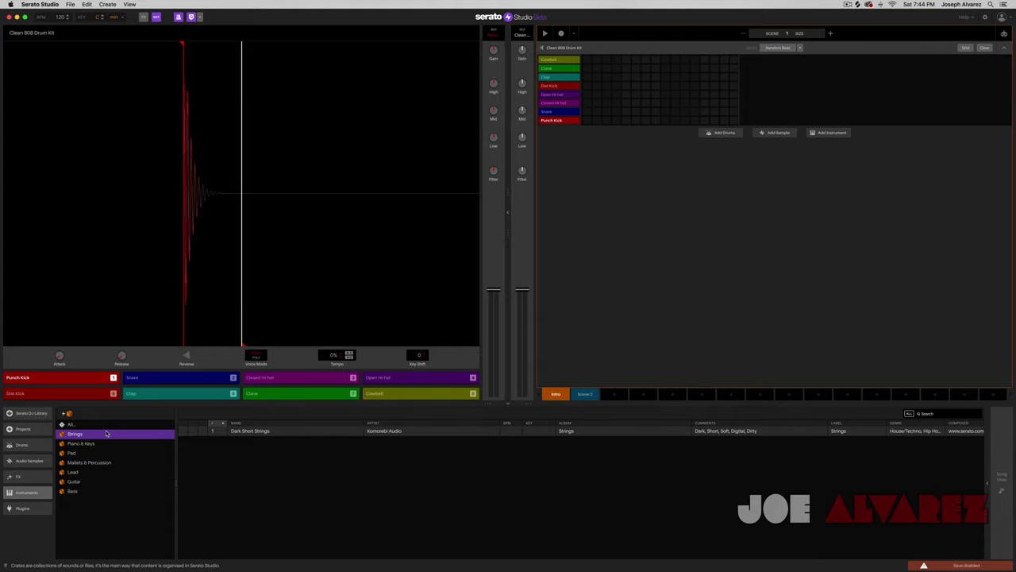
pyautogui.click(75, 492)
pyautogui.click(80, 482)
pyautogui.click(80, 473)
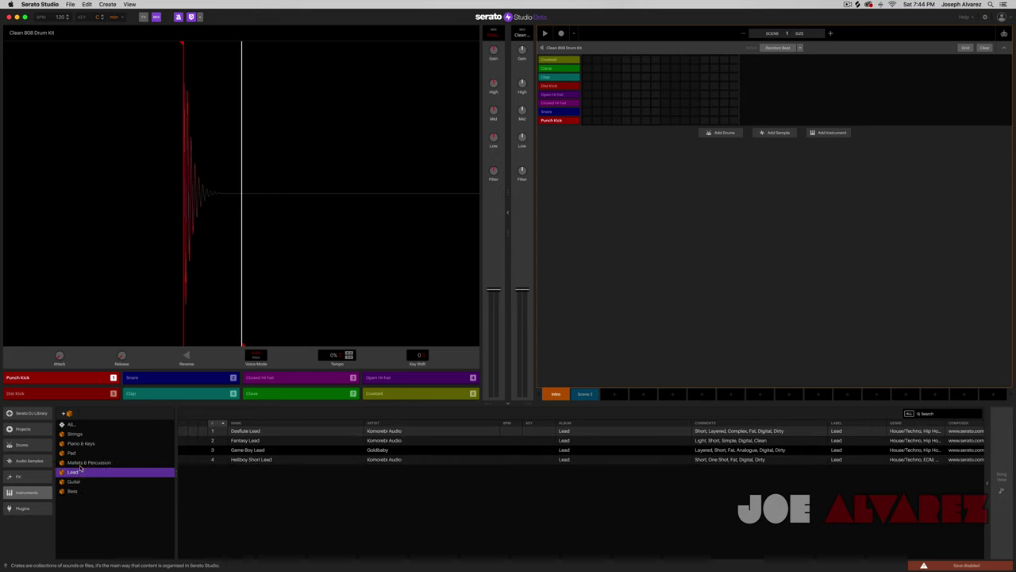
pyautogui.click(84, 462)
# Look through the third-party plugins in the library, viewing all instruments and all effects
pyautogui.click(22, 508)
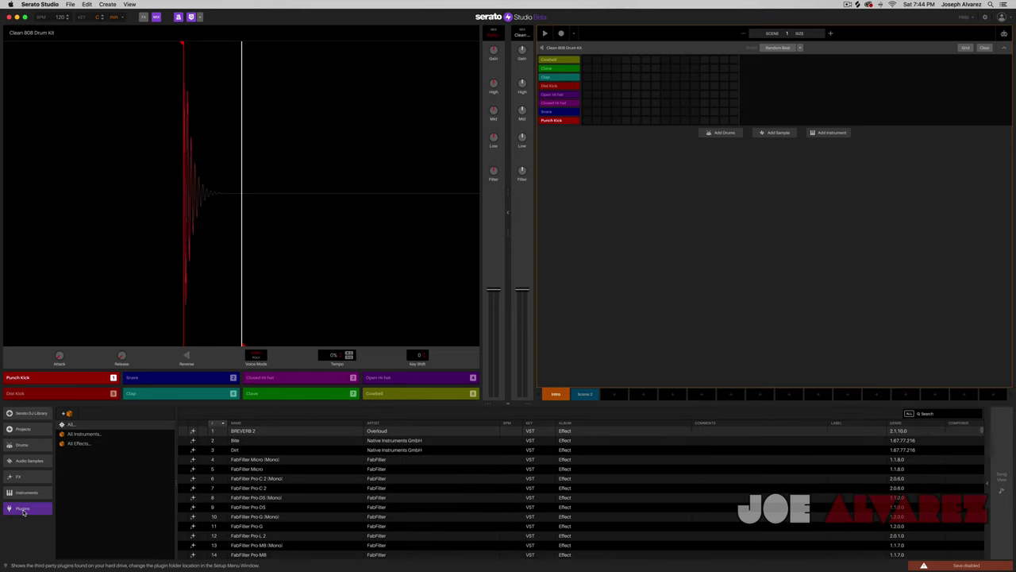
pyautogui.click(87, 435)
pyautogui.click(85, 443)
pyautogui.click(87, 434)
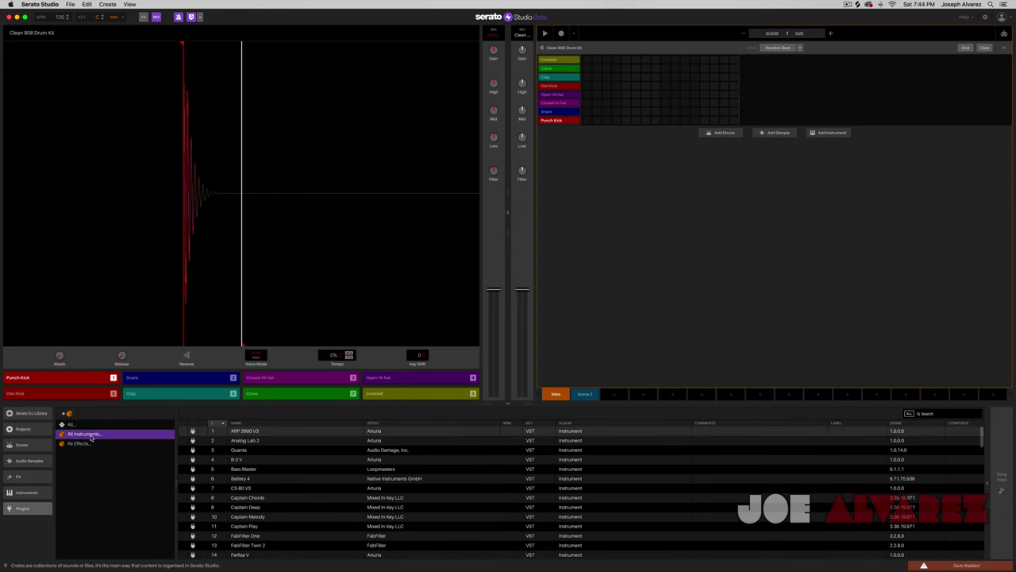
pyautogui.click(85, 443)
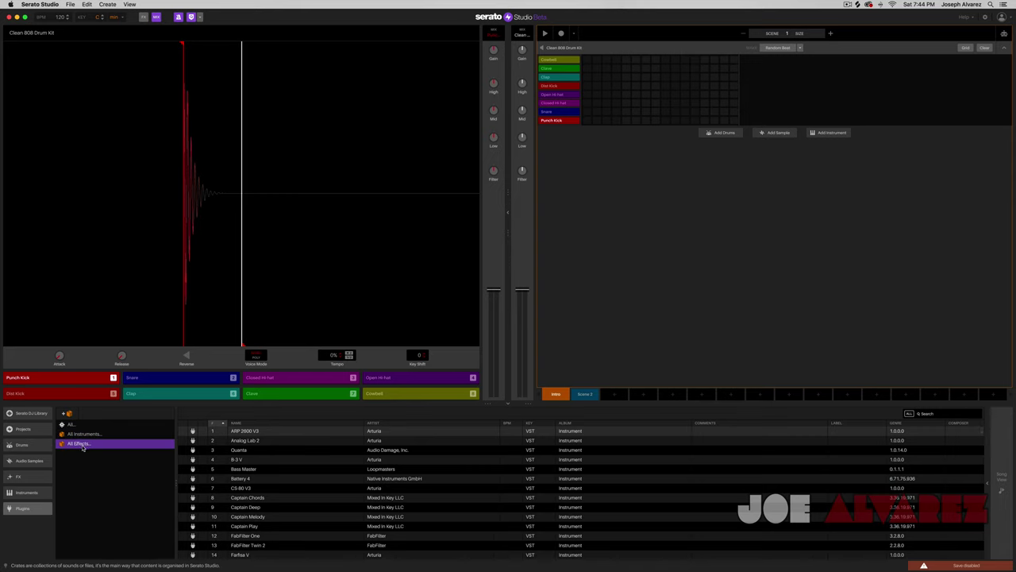
# Add the Clean 909 Drum Kit from the drum library to the Intro scene as a new deck
pyautogui.click(29, 446)
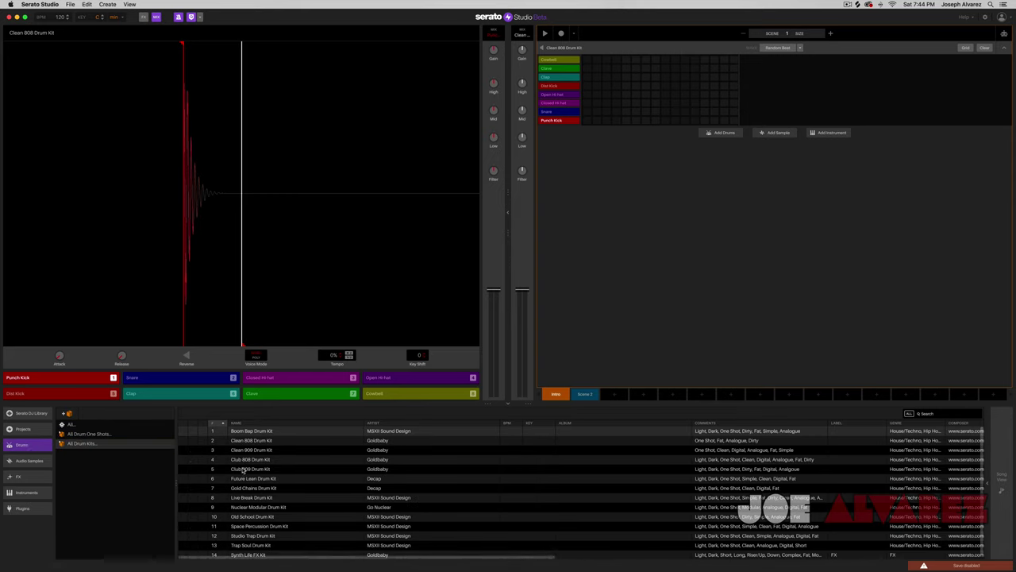
pyautogui.click(260, 451)
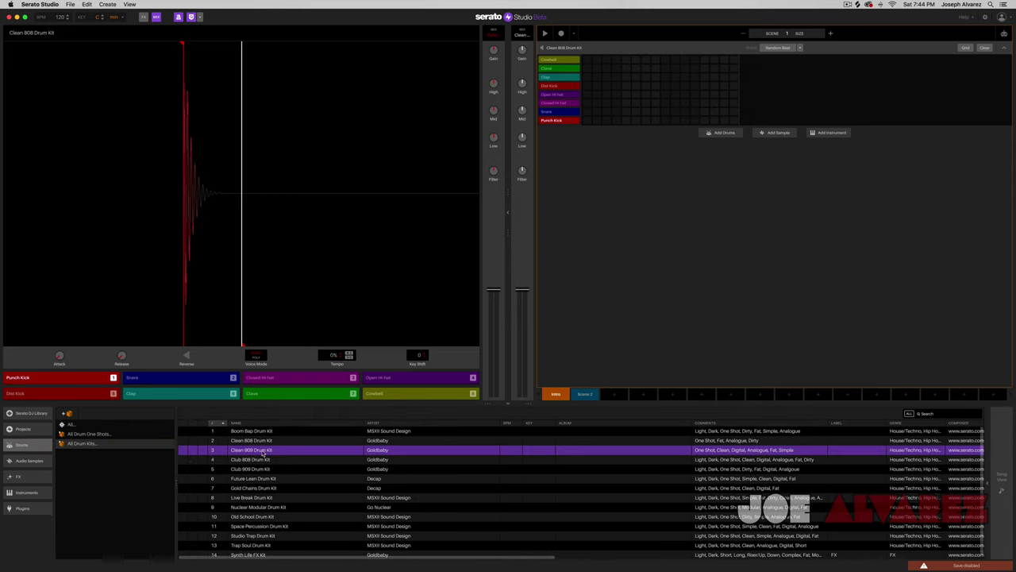
pyautogui.moveTo(257, 453); pyautogui.dragTo(627, 222)
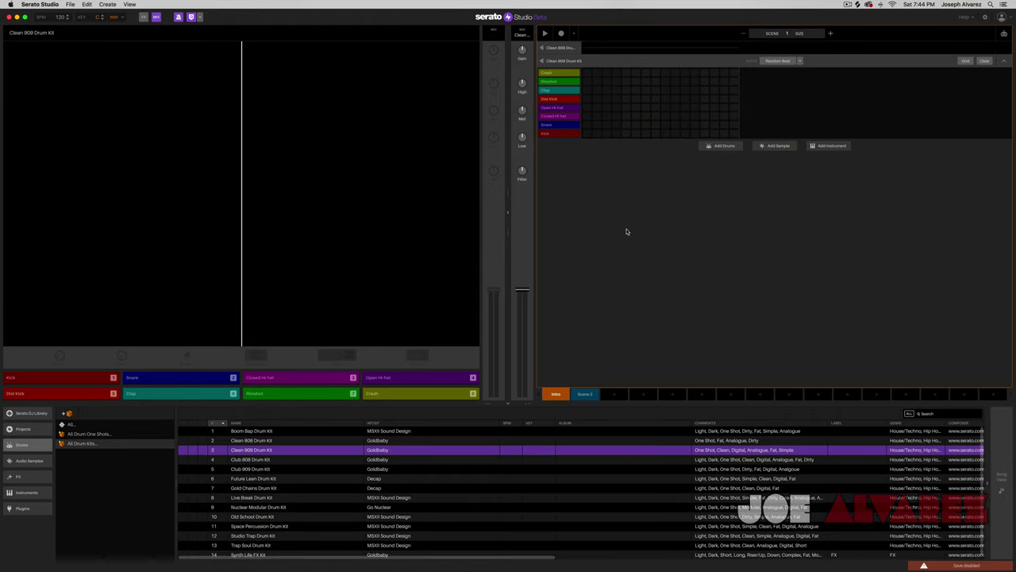
# Audition every sound of the Clean 909 Drum Kit from Kick up to Crash, ending on the Kick
pyautogui.click(555, 133)
pyautogui.click(555, 125)
pyautogui.click(556, 116)
pyautogui.click(557, 107)
pyautogui.click(558, 99)
pyautogui.click(559, 89)
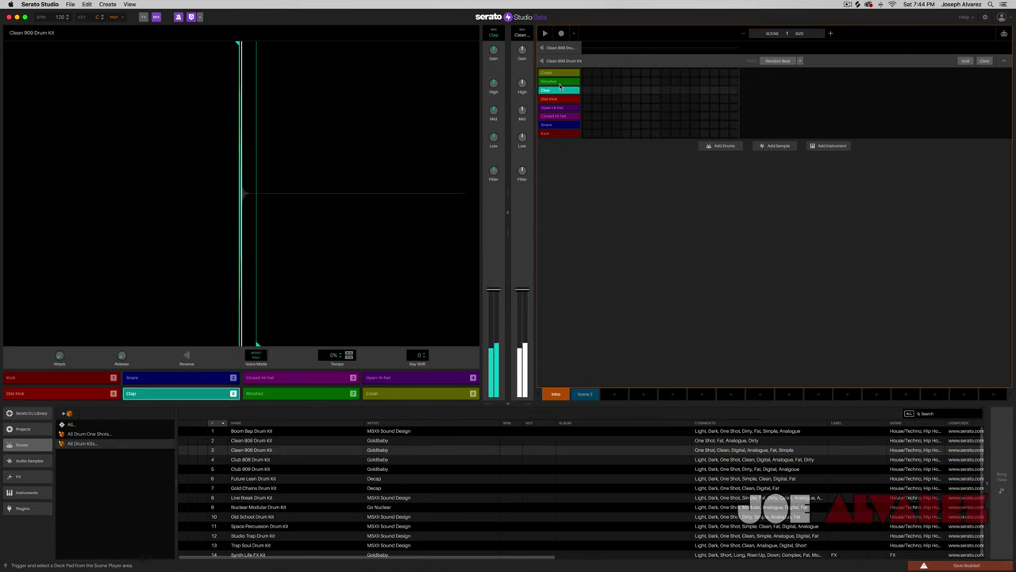
pyautogui.click(560, 81)
pyautogui.click(558, 73)
pyautogui.click(557, 134)
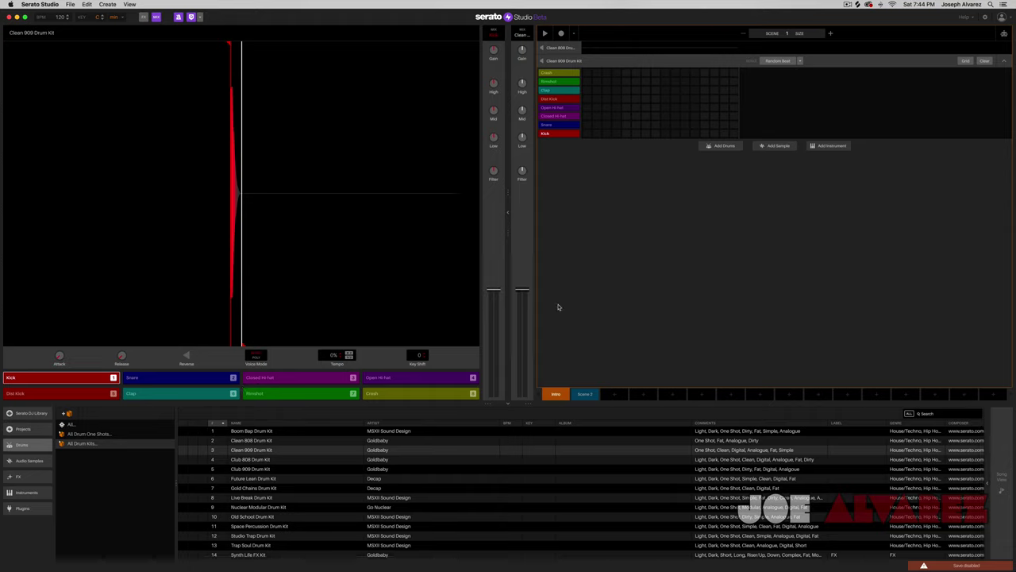
# Audition all eight sounds of the Clean 909 Drum Kit, and alternate between its Kick and Snare
pyautogui.press('1')
pyautogui.press('2')
pyautogui.press('3')
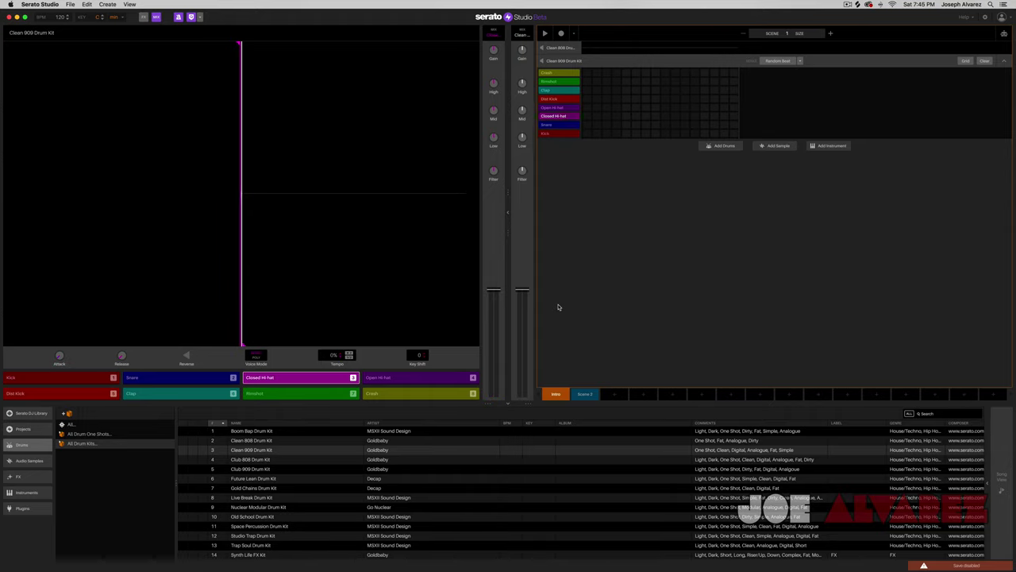
pyautogui.press('4')
pyautogui.press('5')
pyautogui.press('6')
pyautogui.press('7')
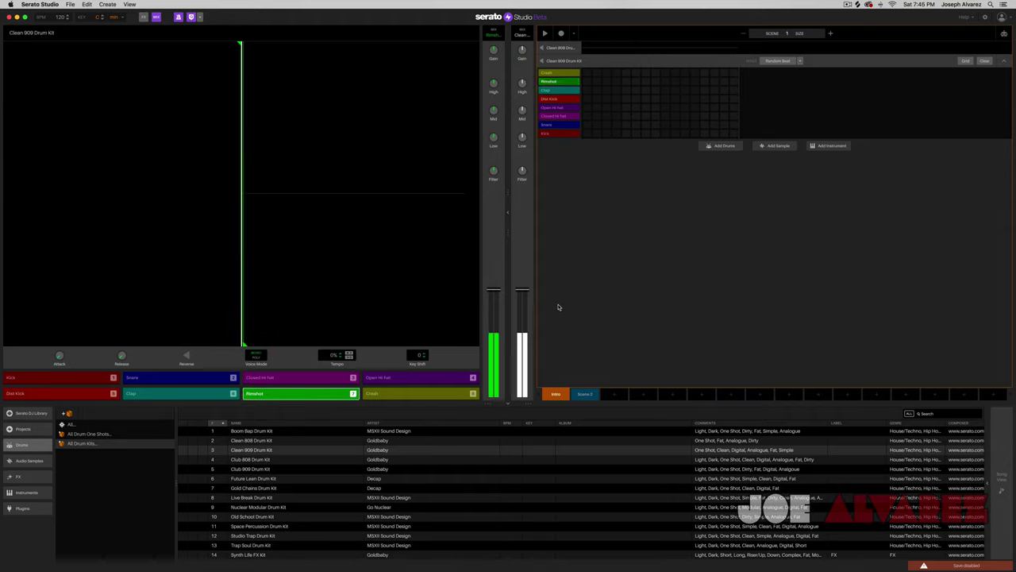
pyautogui.press('8')
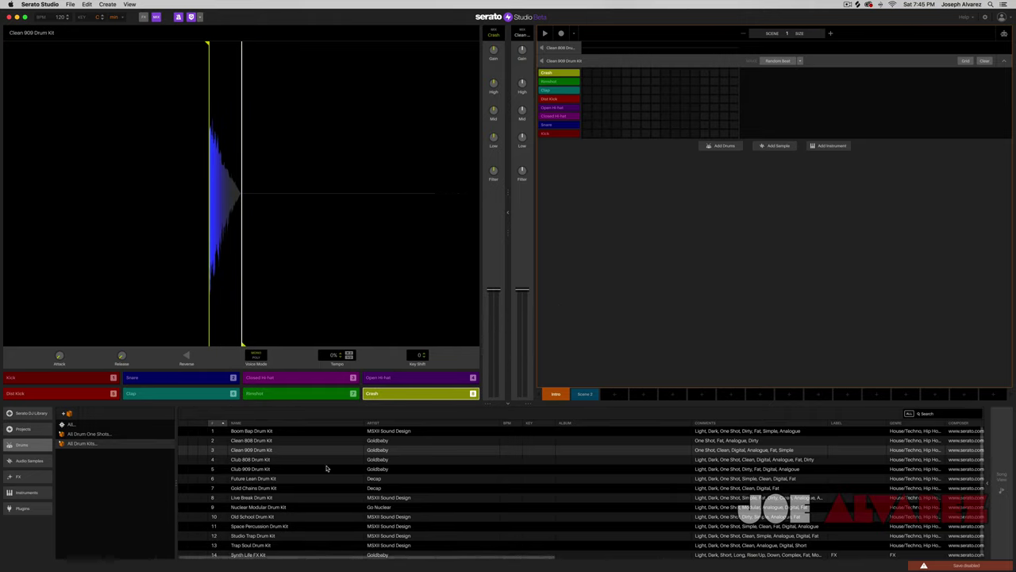
pyautogui.press('1')
pyautogui.press('2')
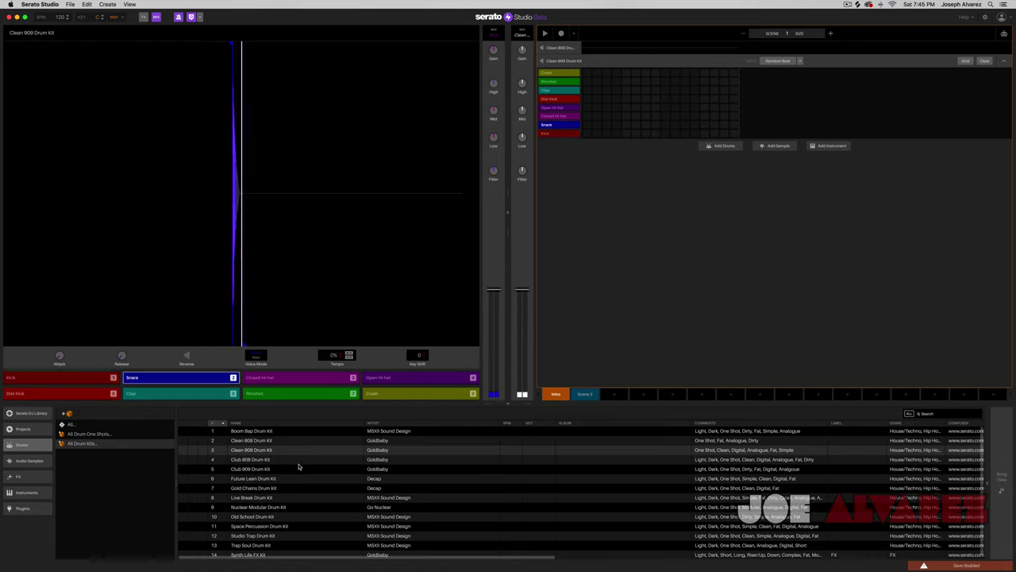
pyautogui.press('1')
pyautogui.press('2')
# Replace the Clean 909 deck with the Boom Bap Drum Kit and audition its Kick, Snare and Closed Hi-hat
pyautogui.moveTo(238, 430); pyautogui.dragTo(574, 127)
pyautogui.press('1')
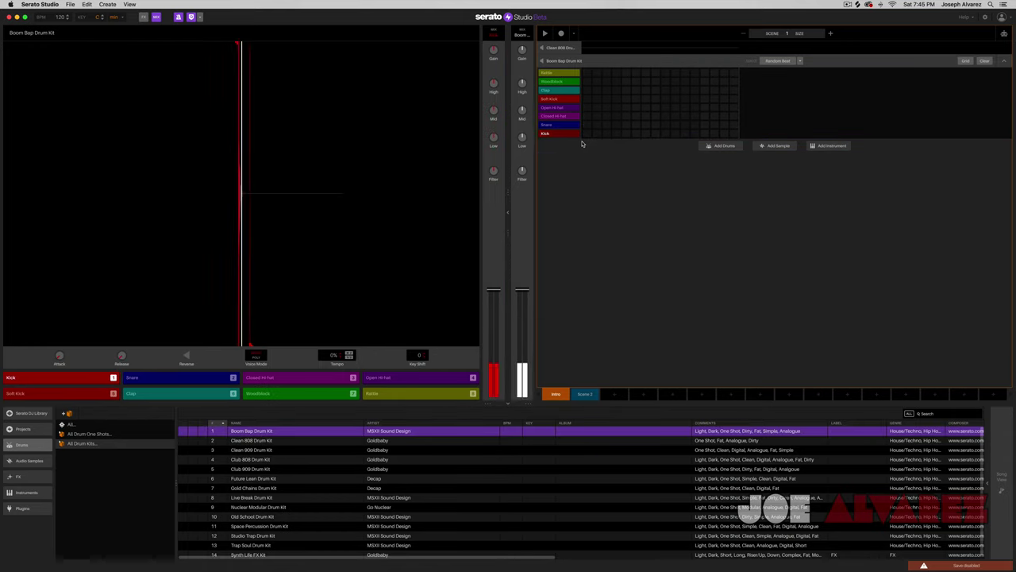
pyautogui.press('2')
pyautogui.press('1')
pyautogui.press('2')
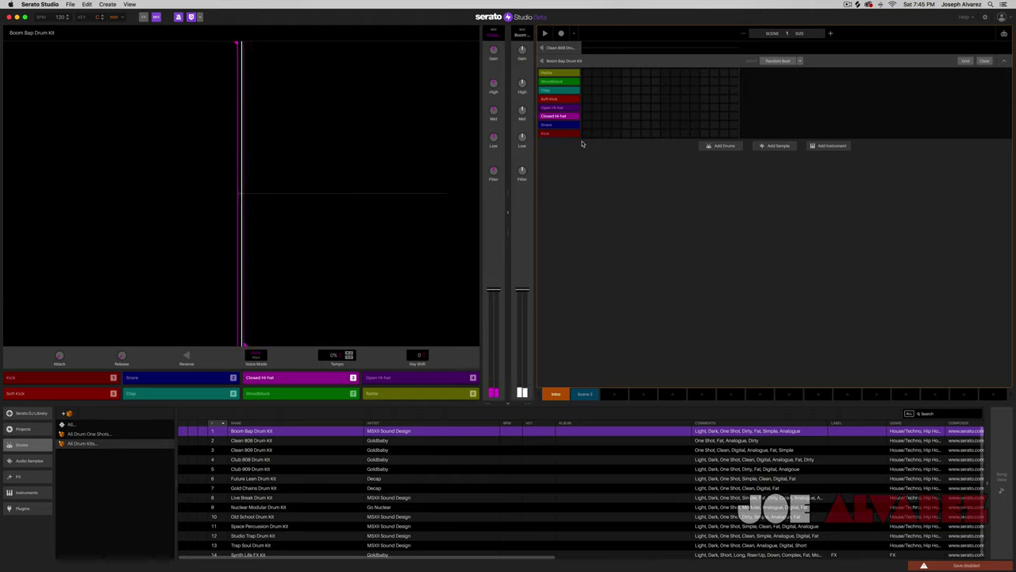
pyautogui.press('1')
pyautogui.press('2')
pyautogui.press('2')
pyautogui.press('3')
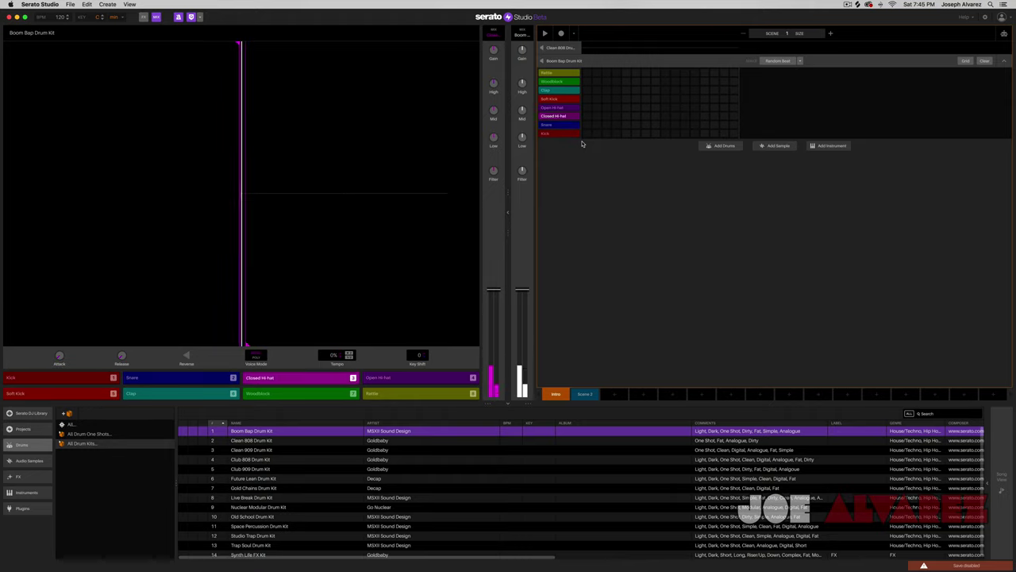
pyautogui.press('2')
pyautogui.press('3')
pyautogui.press('2')
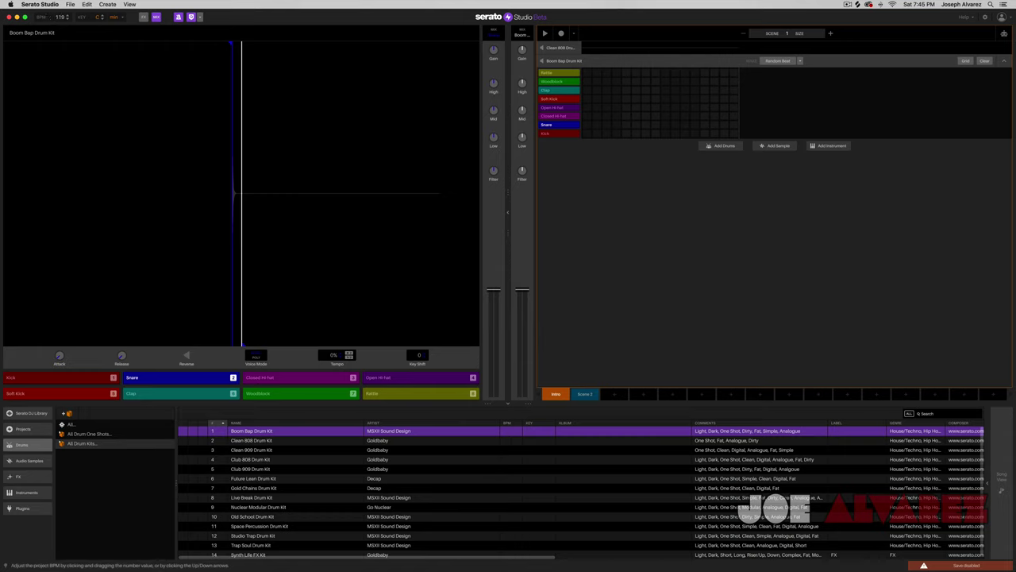
# Set the project tempo to 106 BPM and view the major and minor scale options
pyautogui.moveTo(60, 17); pyautogui.dragTo(61, 19)
pyautogui.doubleClick(60, 17)
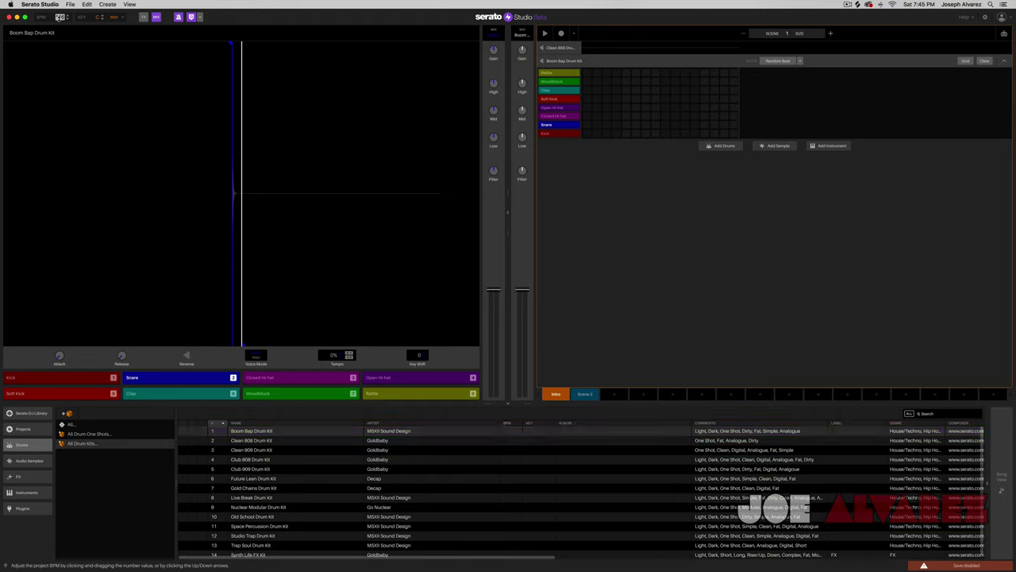
pyautogui.write('1')
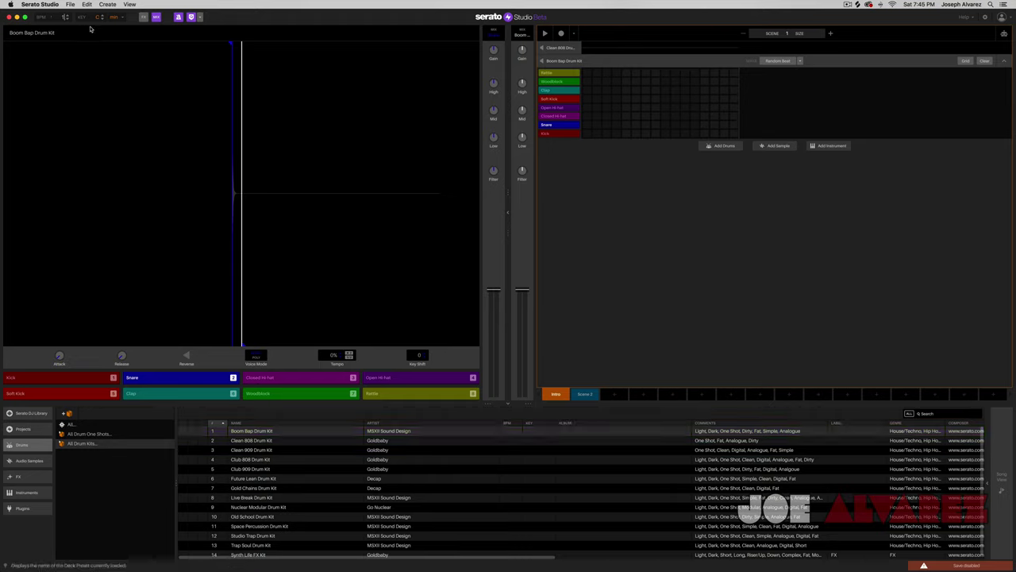
pyautogui.write('06')
pyautogui.press('Return')
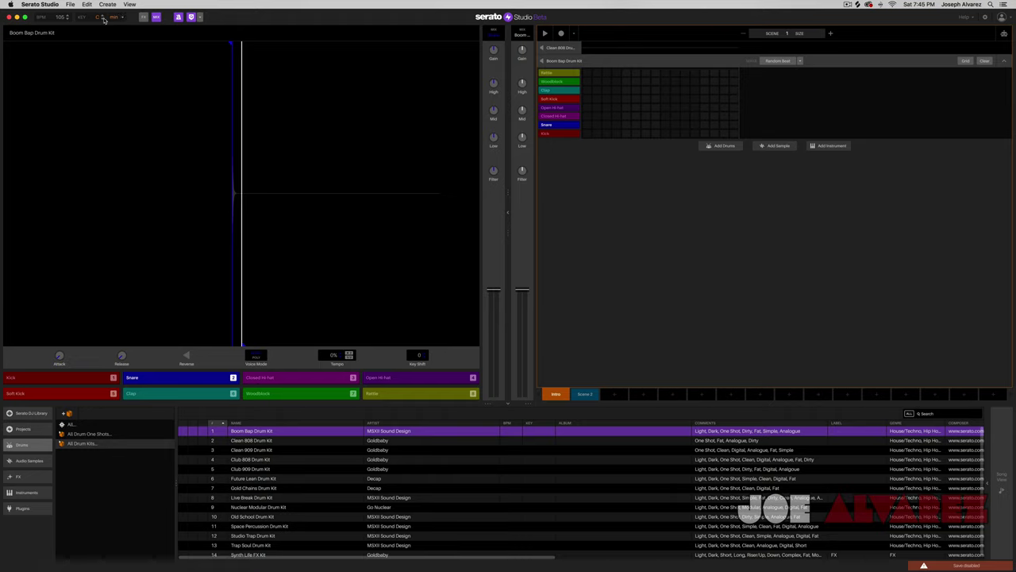
pyautogui.click(121, 17)
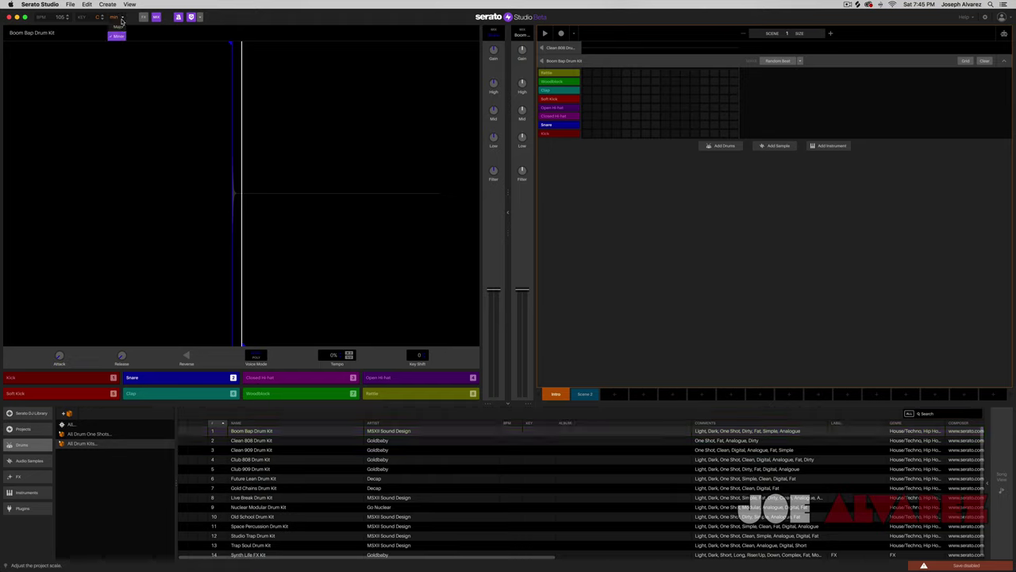
pyautogui.click(126, 18)
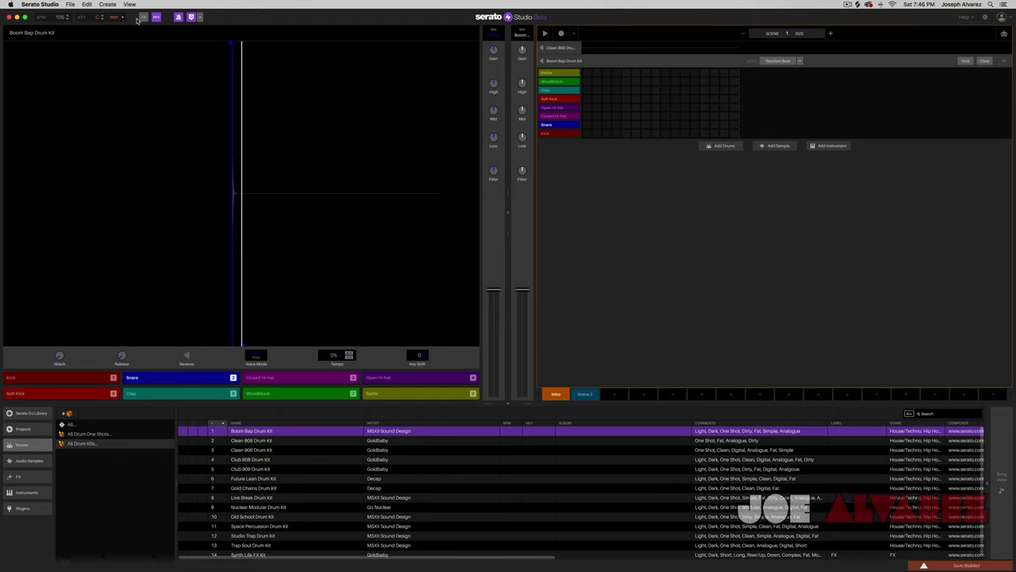
# Show the FX panel and look through the effects available for the Snare's Drums Reverb slot
pyautogui.click(144, 18)
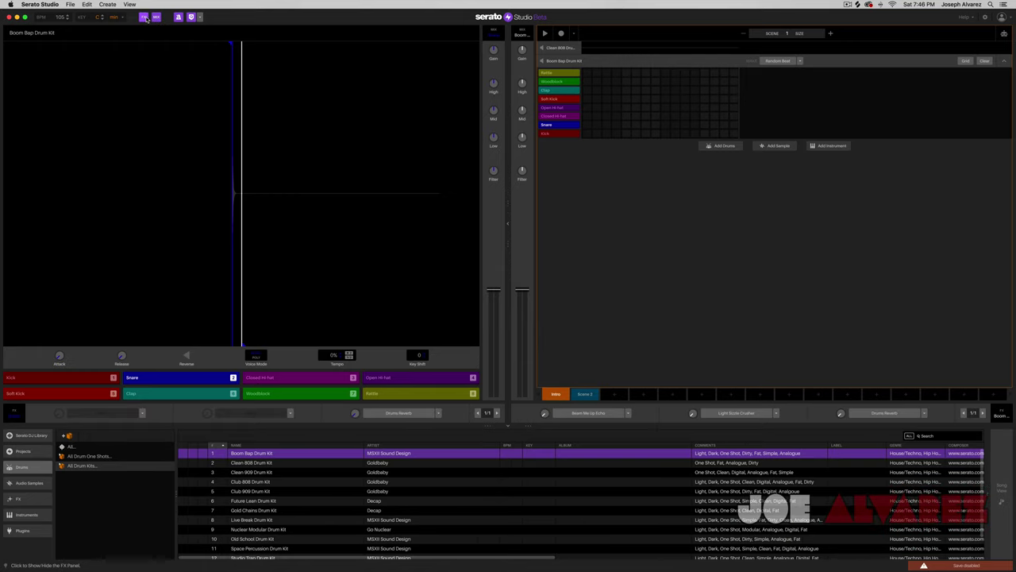
pyautogui.click(145, 18)
pyautogui.click(145, 18)
pyautogui.click(438, 413)
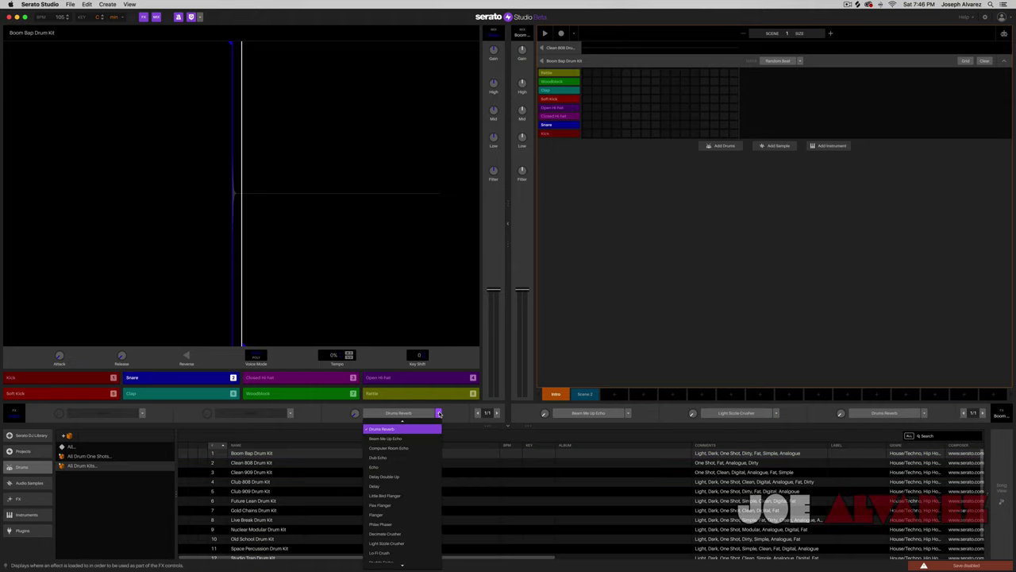
pyautogui.scroll(-5, 401, 508)
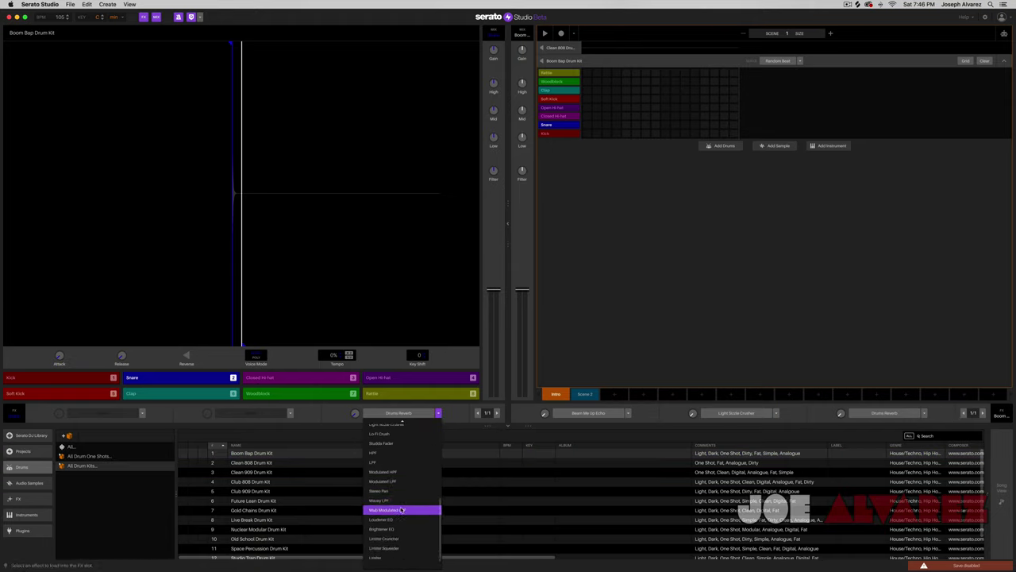
pyautogui.scroll(4, 402, 505)
pyautogui.click(350, 453)
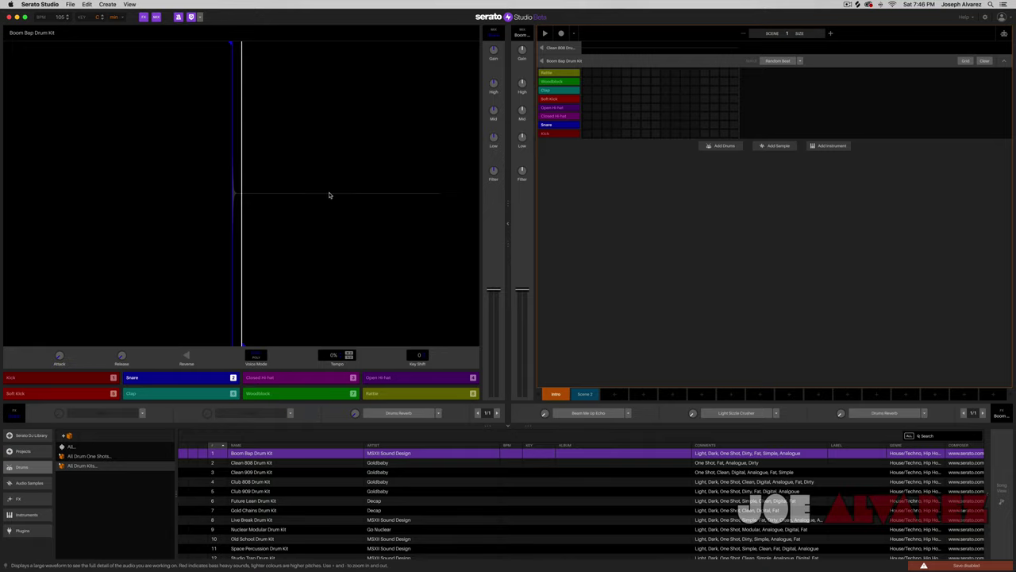
# Hide and reshow the mixer, and play the Closed Hi-hat, Open Hi-hat, Woodblock and Rattle to compare their mixer channels
pyautogui.click(160, 19)
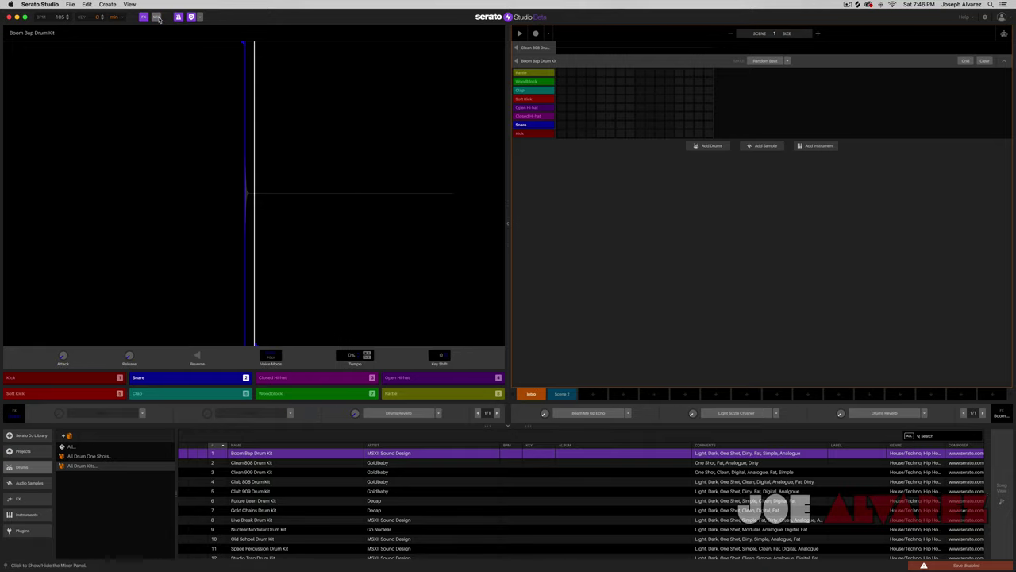
pyautogui.click(160, 19)
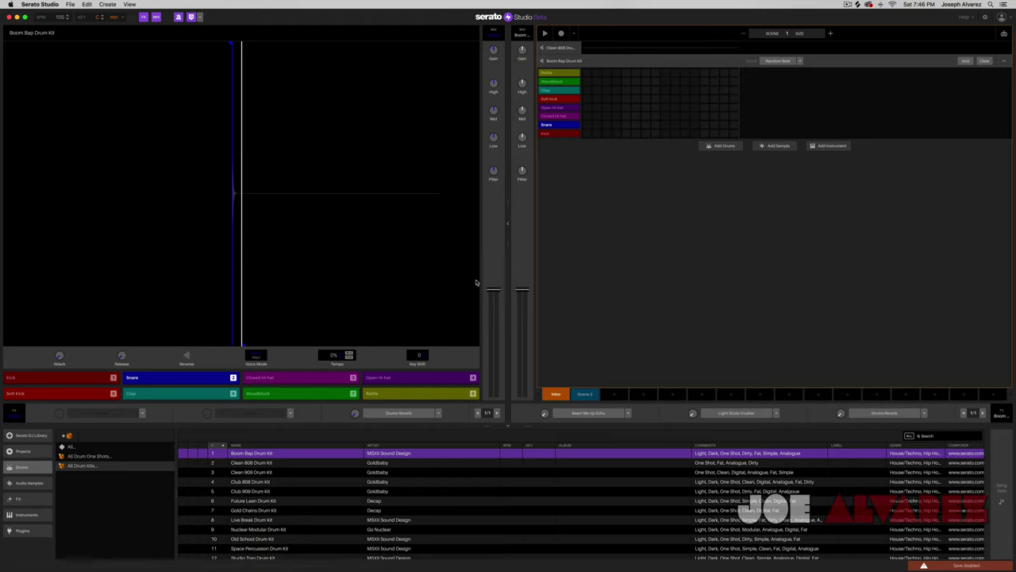
pyautogui.click(418, 378)
pyautogui.click(317, 378)
pyautogui.click(412, 378)
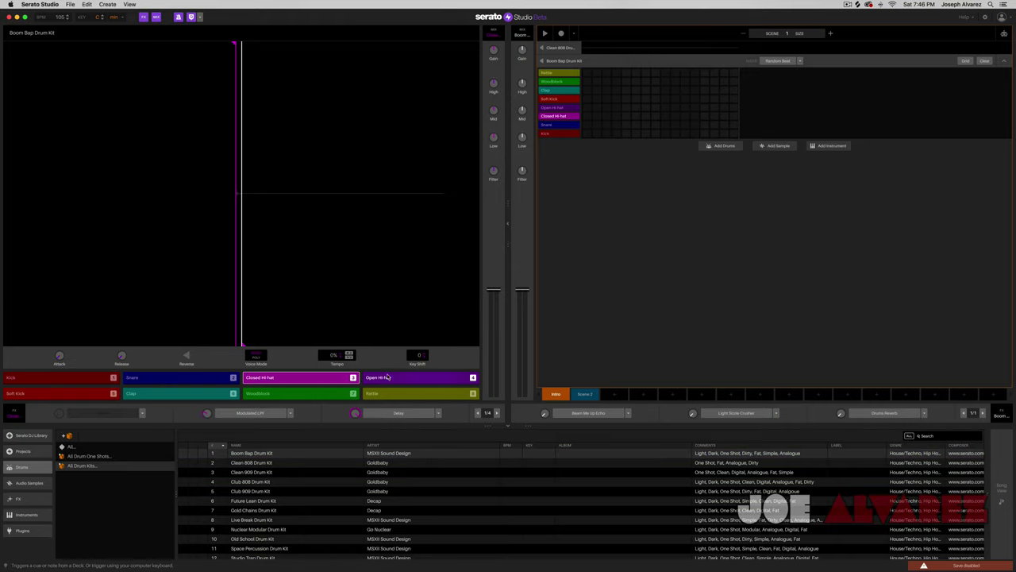
pyautogui.click(318, 378)
pyautogui.click(335, 394)
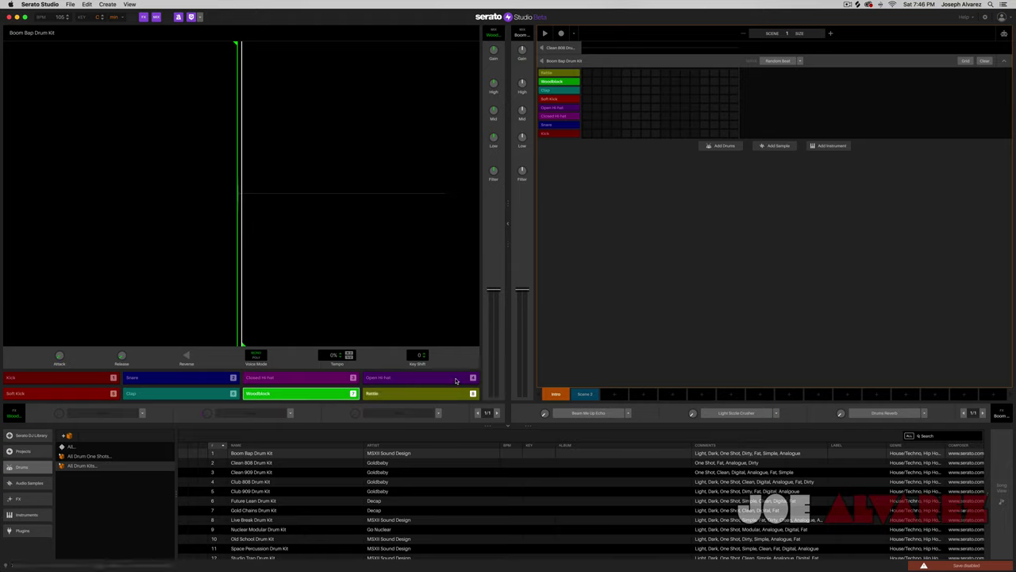
pyautogui.click(371, 394)
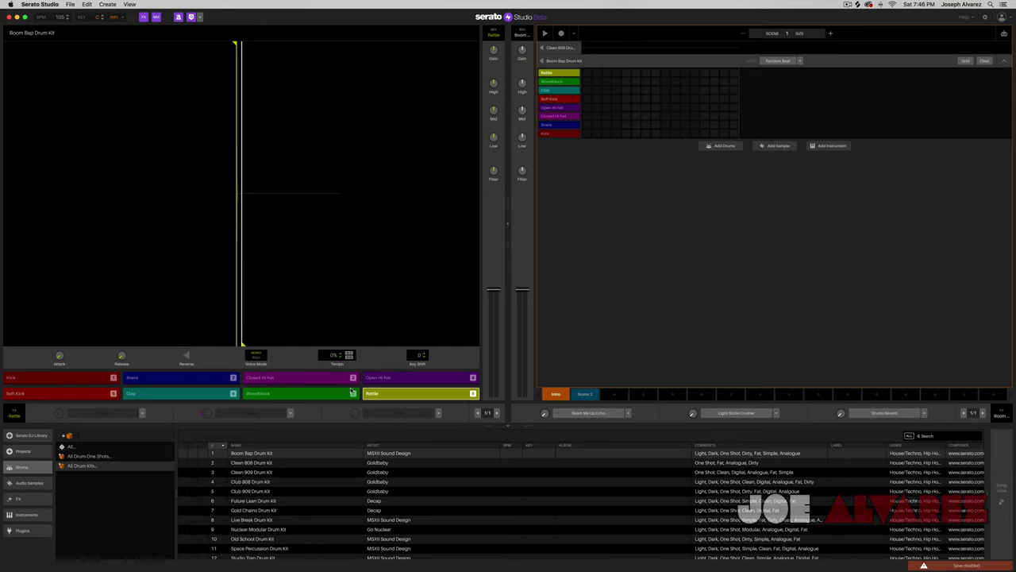
pyautogui.click(373, 393)
pyautogui.click(379, 379)
pyautogui.click(322, 380)
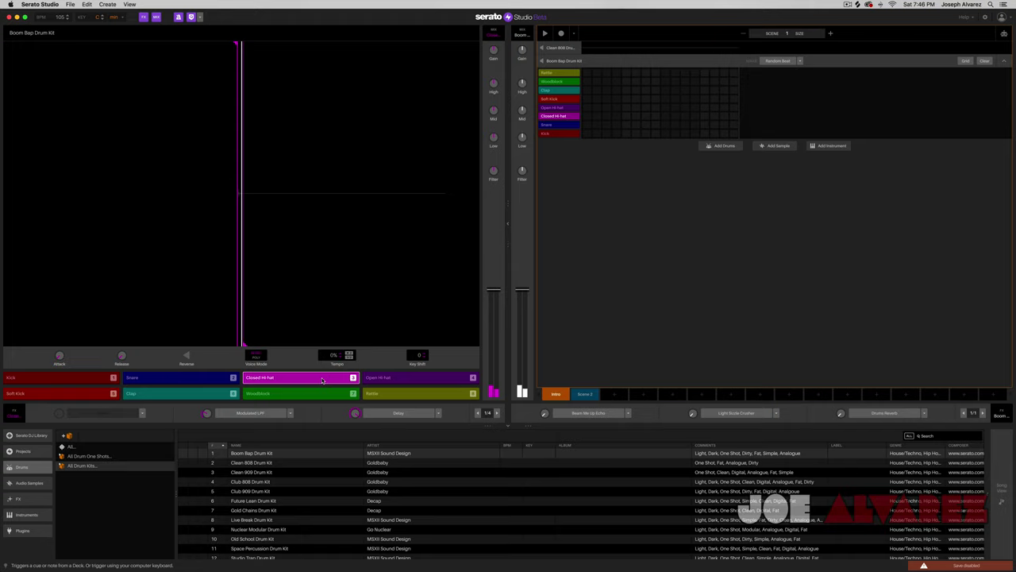
pyautogui.click(389, 380)
pyautogui.click(384, 393)
pyautogui.click(388, 380)
pyautogui.click(384, 393)
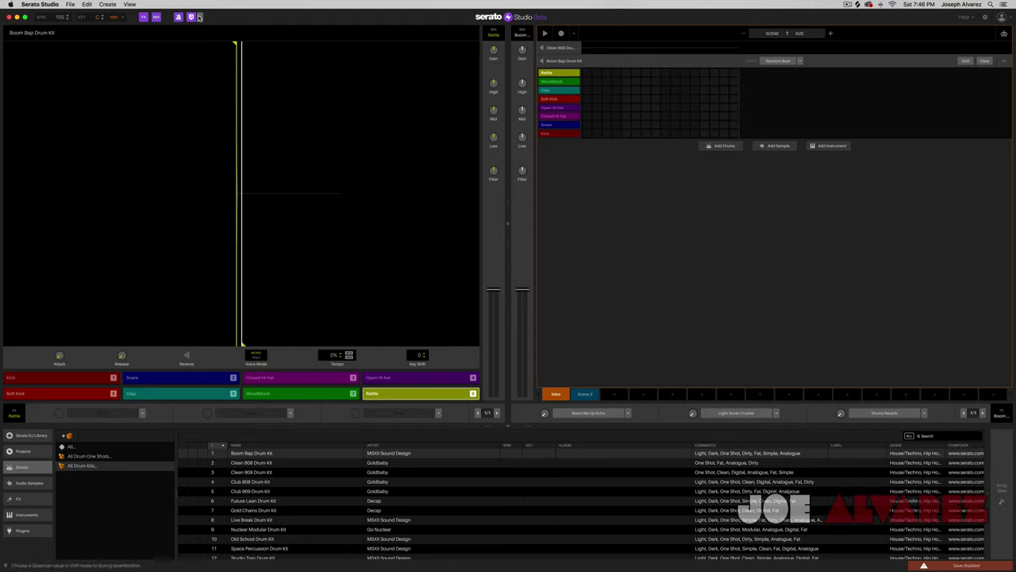
# Switch the project's quantization between two of its available values
pyautogui.click(201, 17)
pyautogui.click(198, 35)
pyautogui.click(199, 17)
pyautogui.click(196, 45)
# Play and stop the Intro scene, and view the Record and Overdub Record modes
pyautogui.click(545, 34)
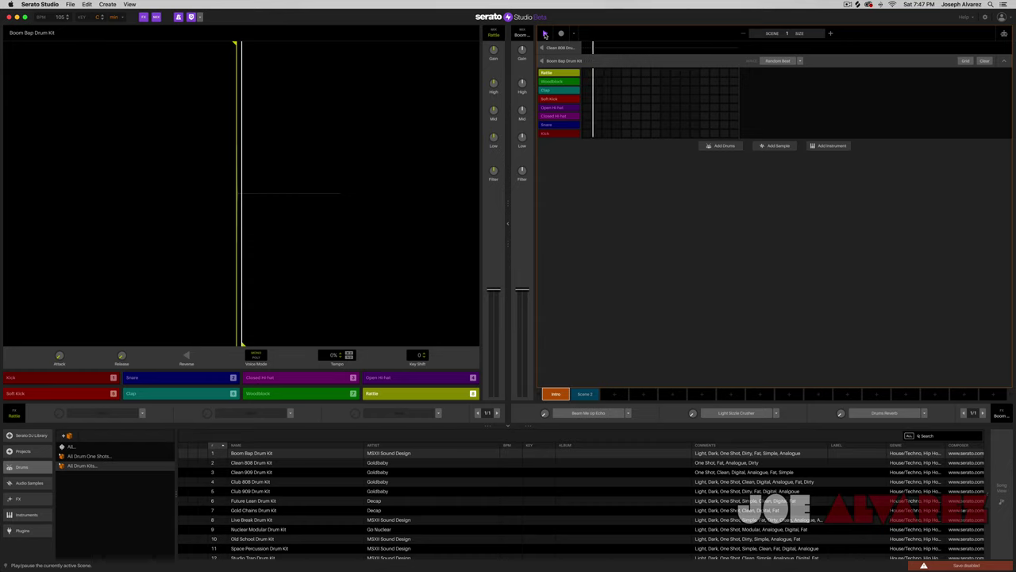
pyautogui.click(544, 34)
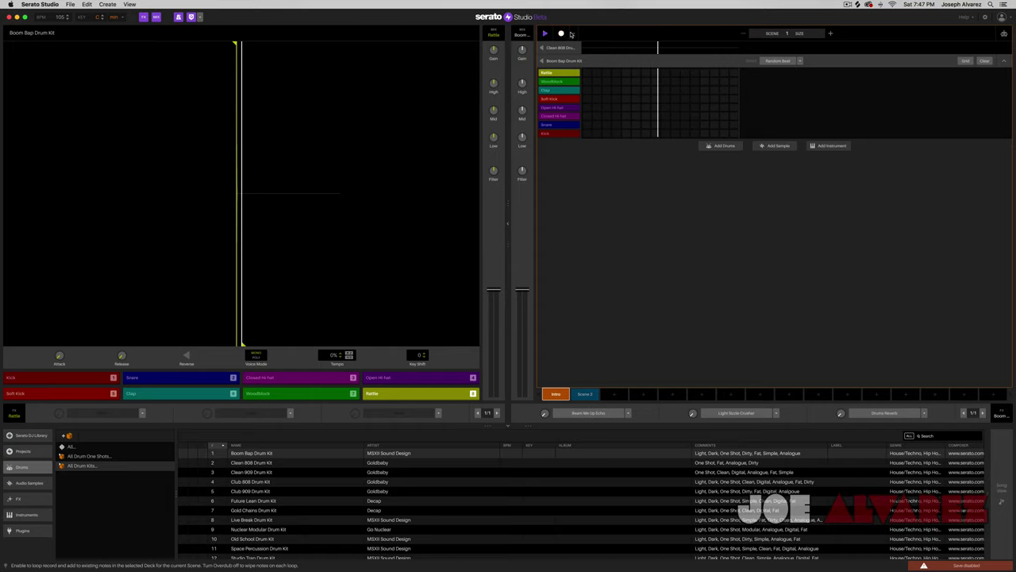
pyautogui.click(575, 33)
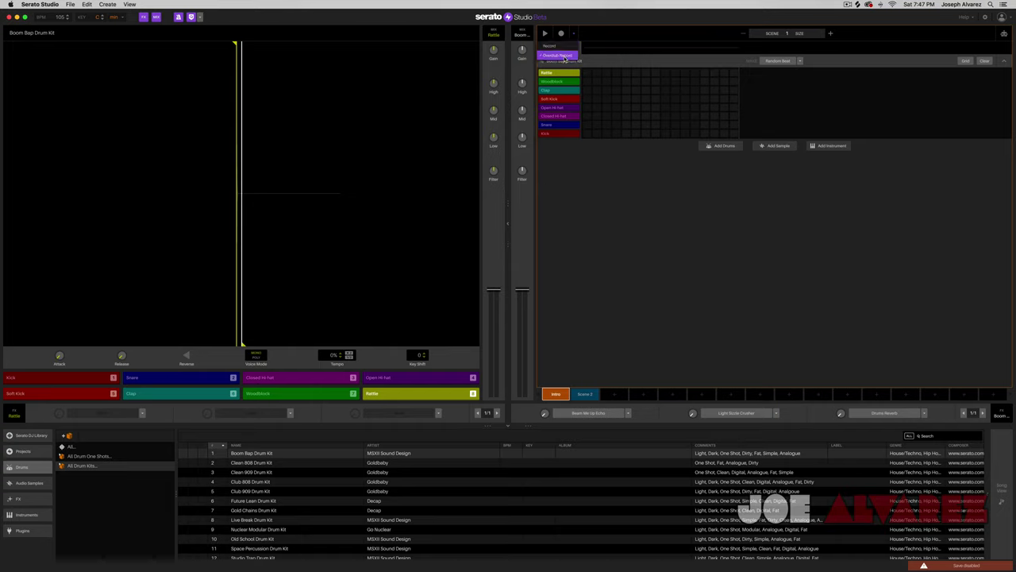
pyautogui.click(610, 28)
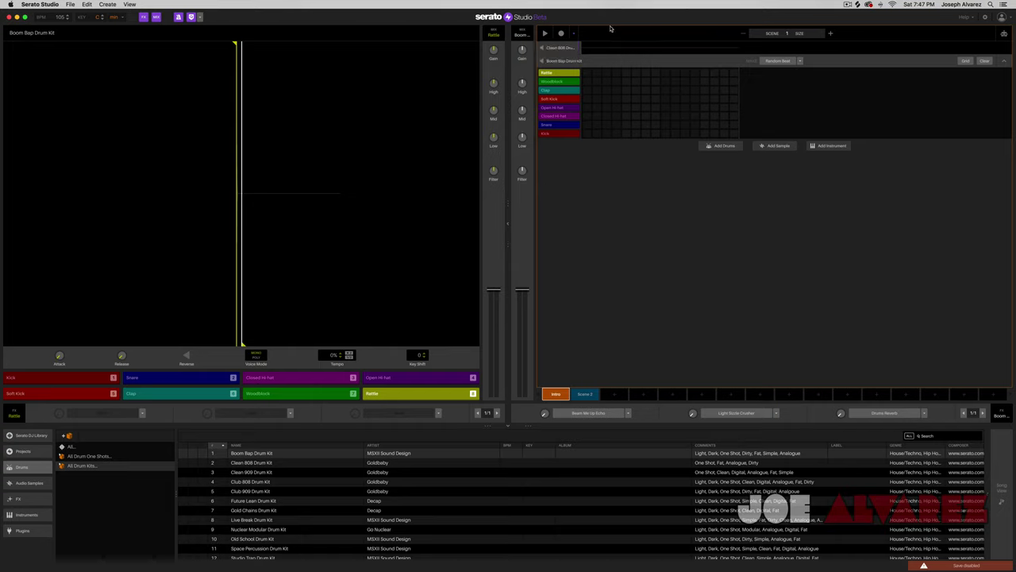
# Extend the Intro scene to four bars and compare its 1-2 and 3-4 pages, ending on 1-2
pyautogui.click(832, 35)
pyautogui.click(832, 34)
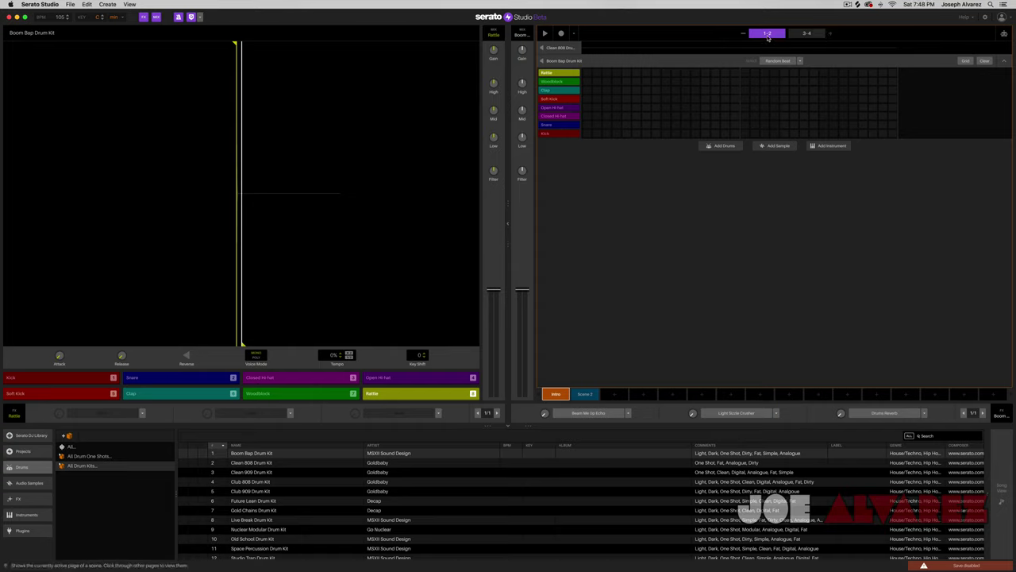
pyautogui.click(807, 36)
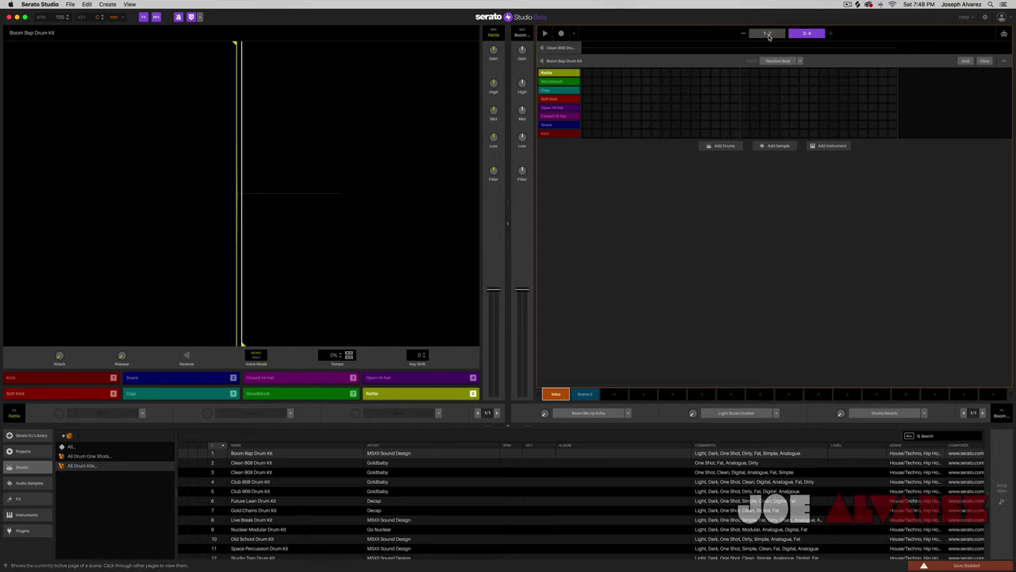
pyautogui.click(767, 37)
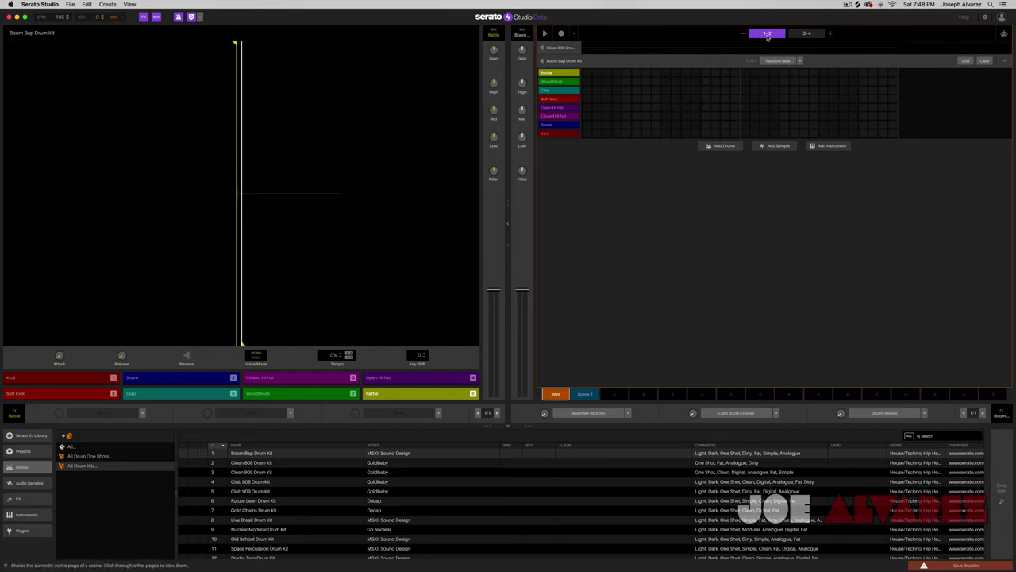
pyautogui.click(800, 38)
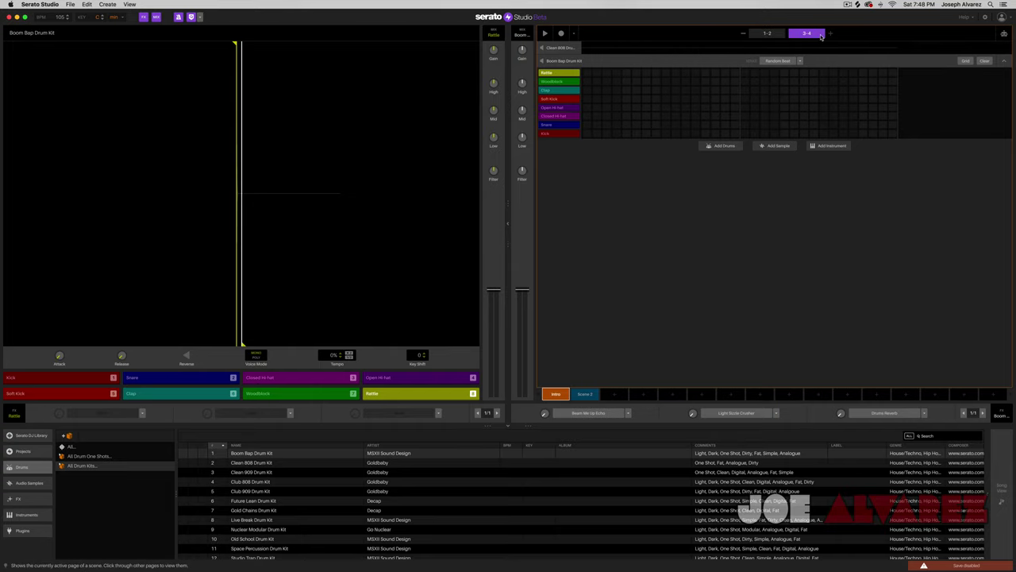
pyautogui.click(775, 38)
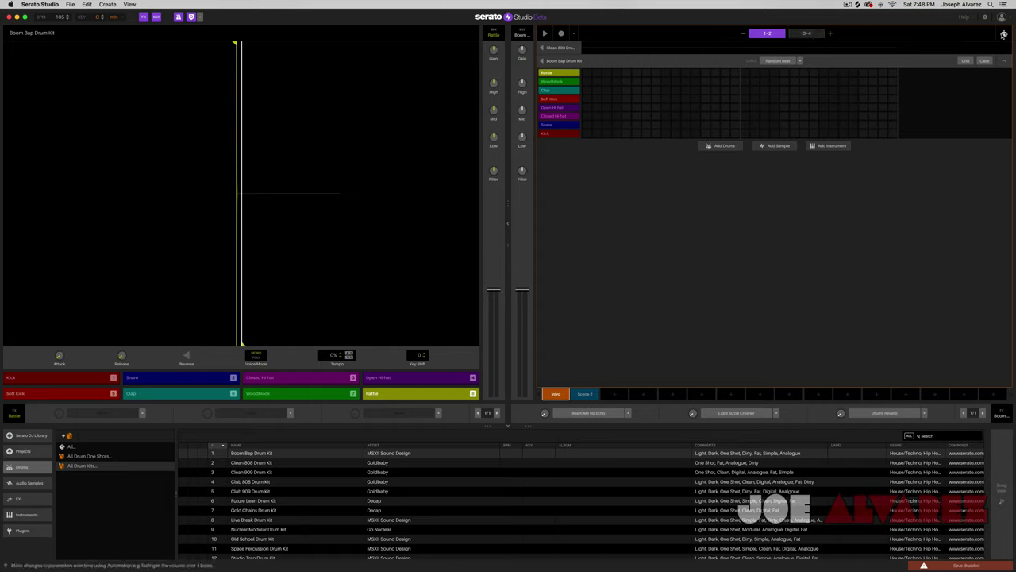
# Compare the drum kit's automation view with its step sequencer, view the available automation parameters, and return to the sequencer
pyautogui.click(1003, 34)
pyautogui.click(1003, 34)
pyautogui.click(1003, 34)
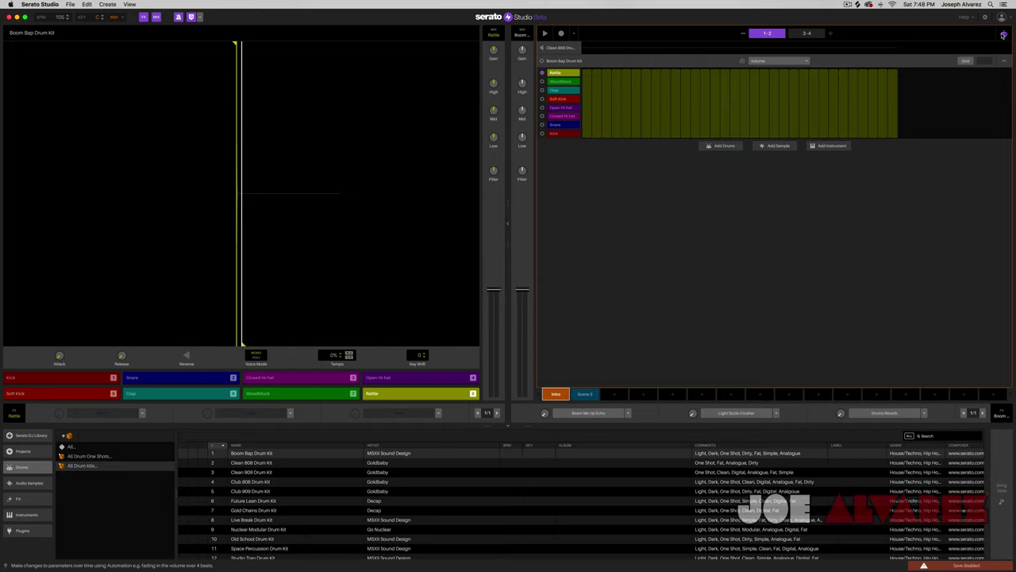
pyautogui.click(1003, 34)
pyautogui.click(1003, 34)
pyautogui.click(805, 61)
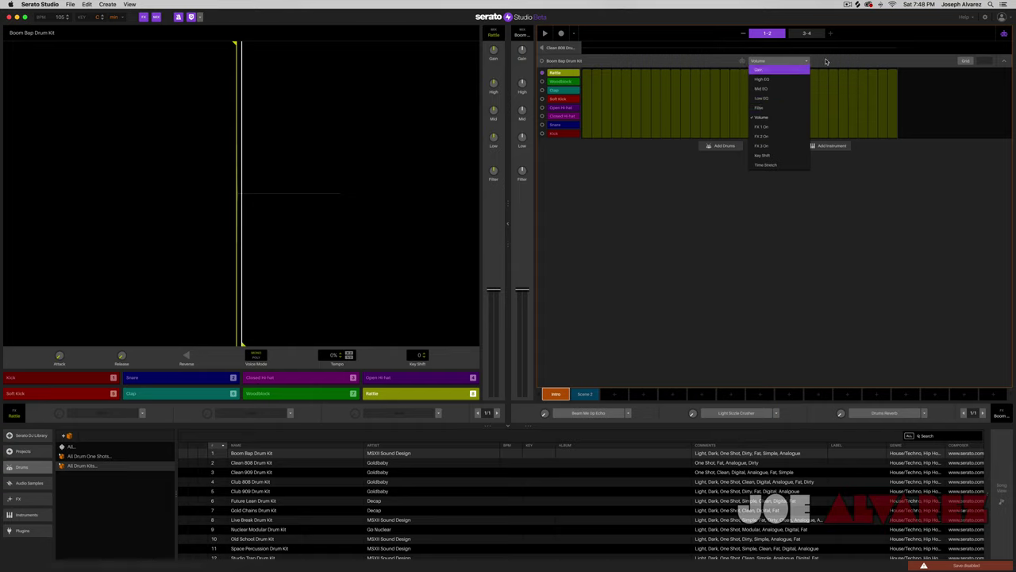
pyautogui.click(1004, 35)
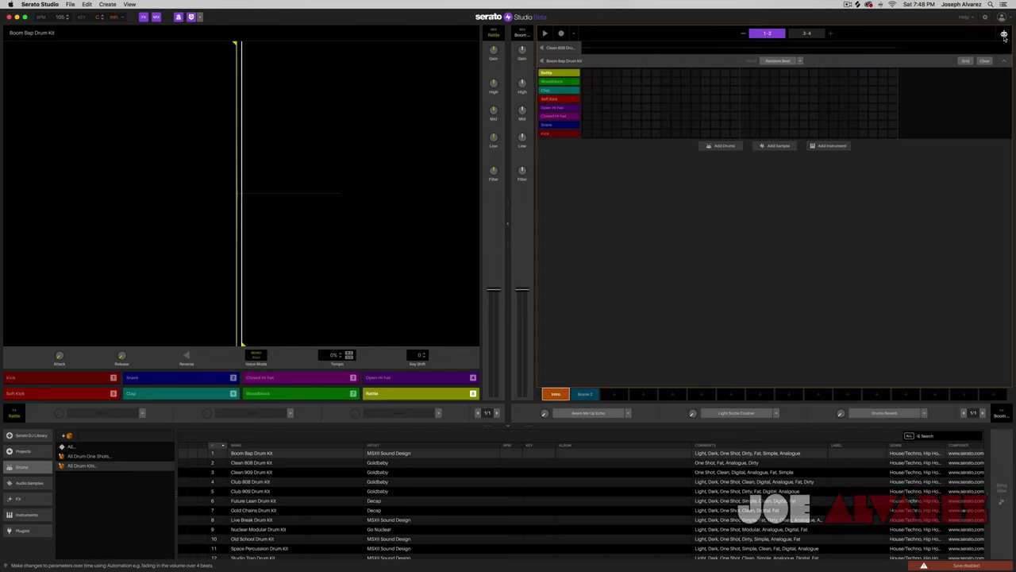
# Show the drum kit's per-pad grid size controls and try the x2 grid on the Rattle and Woodblock rows
pyautogui.click(966, 62)
pyautogui.click(965, 62)
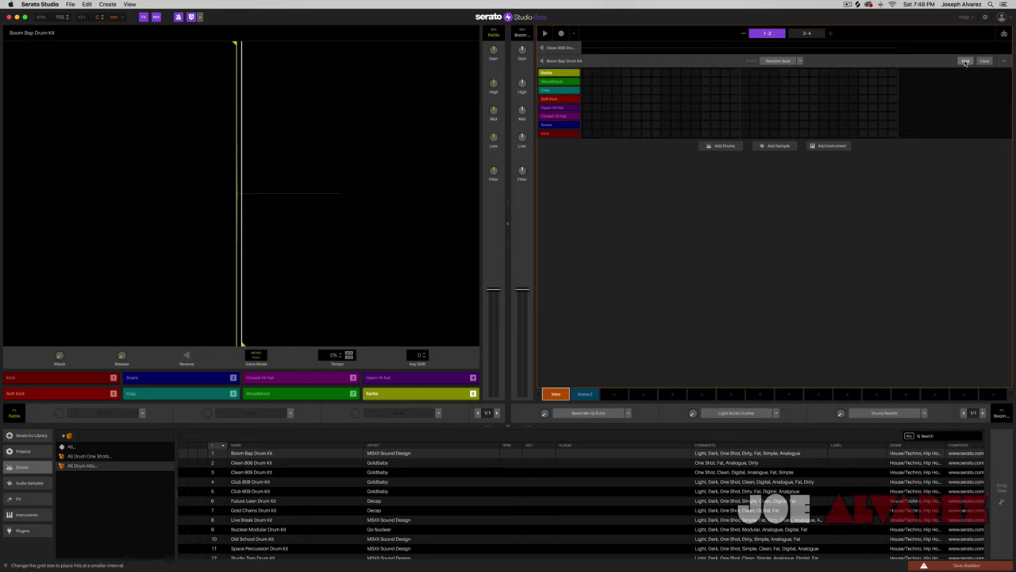
pyautogui.click(965, 62)
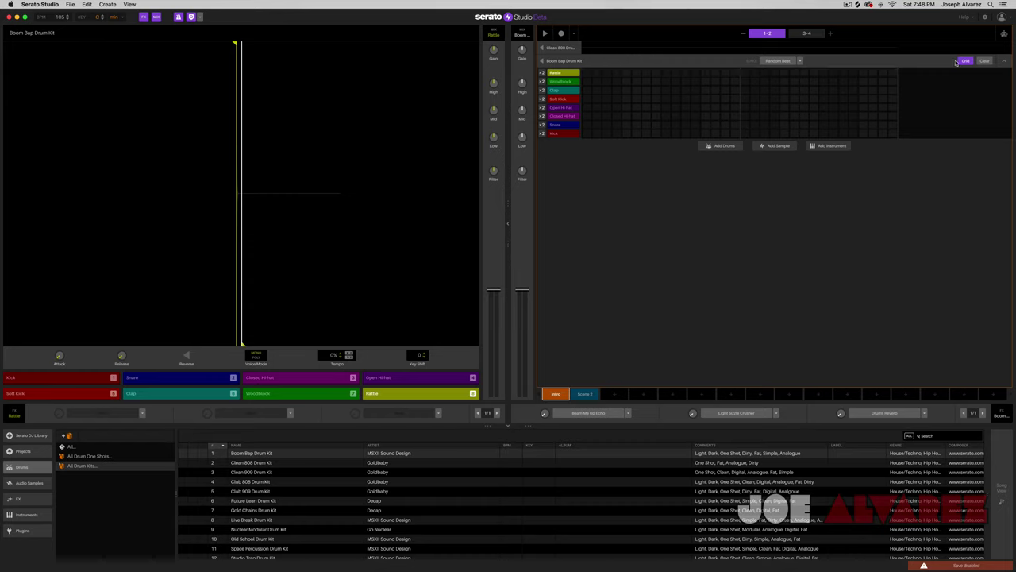
pyautogui.click(542, 73)
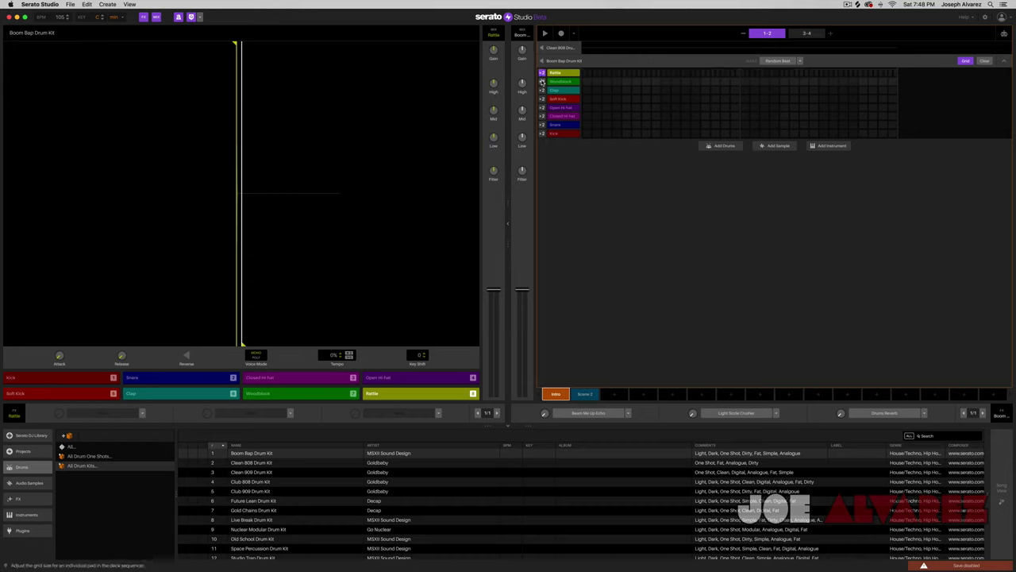
pyautogui.click(543, 81)
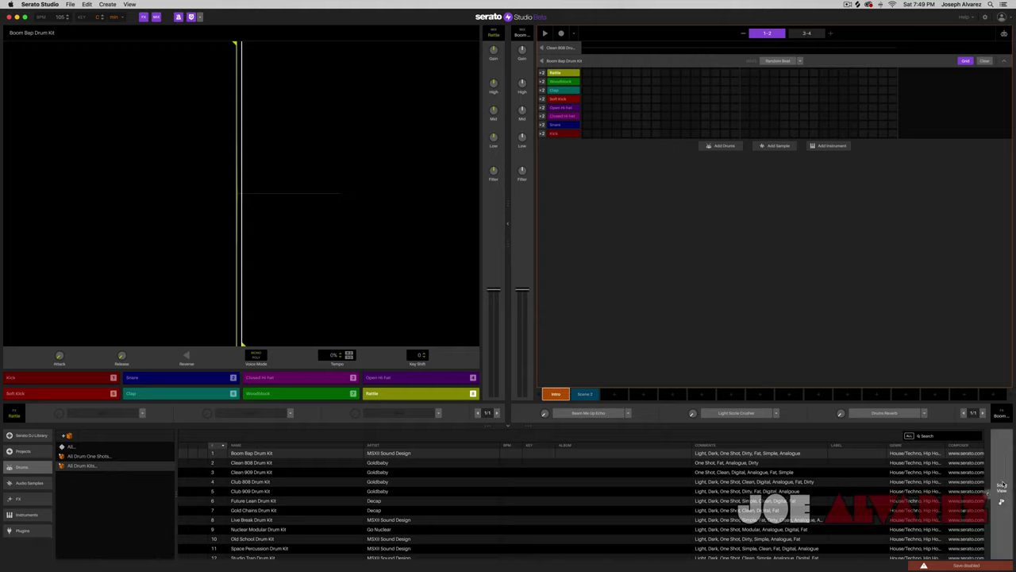
# View the song arrangement with Scene 2 and the Intro scene, ending on Intro, and return to the library
pyautogui.click(1003, 485)
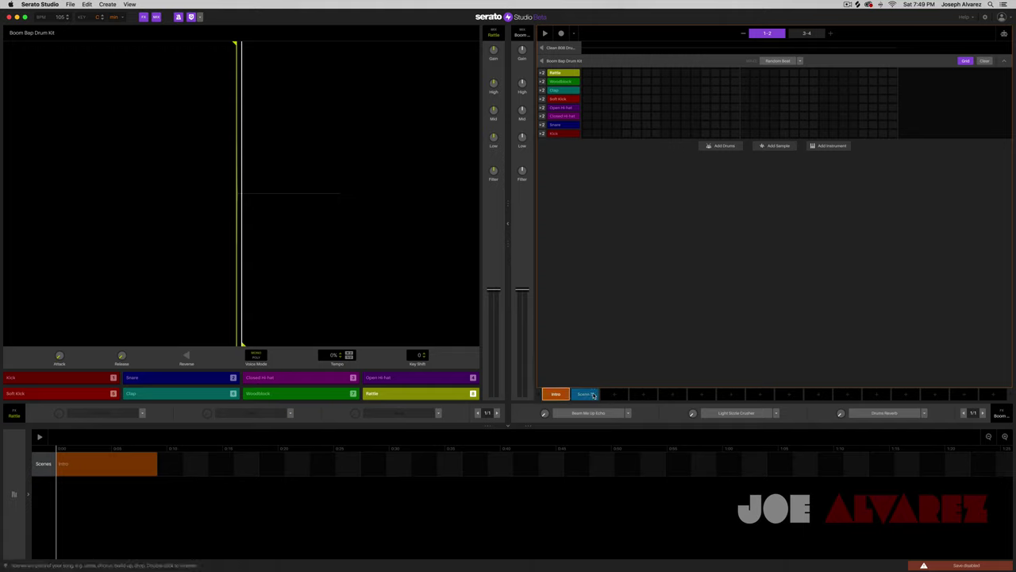
pyautogui.click(590, 394)
pyautogui.click(558, 394)
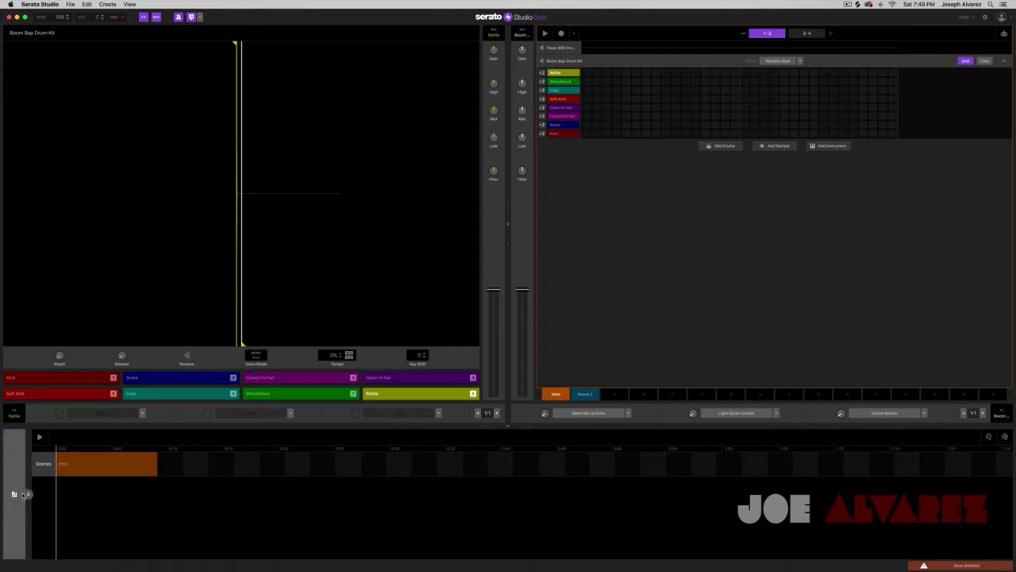
pyautogui.click(13, 494)
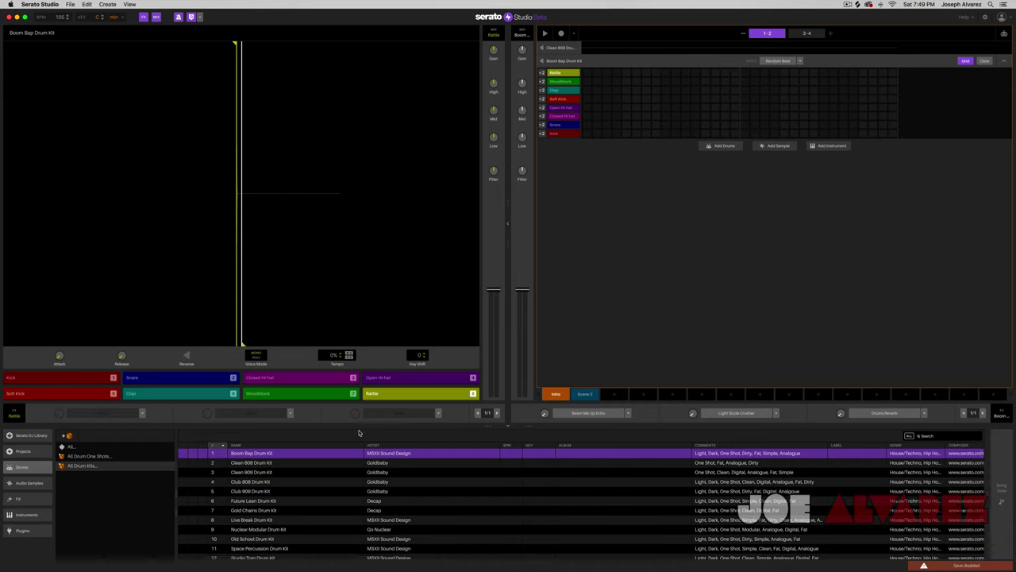
# Hide the effects controls, select the Kick, and shorten the Intro scene to two bars
pyautogui.click(142, 18)
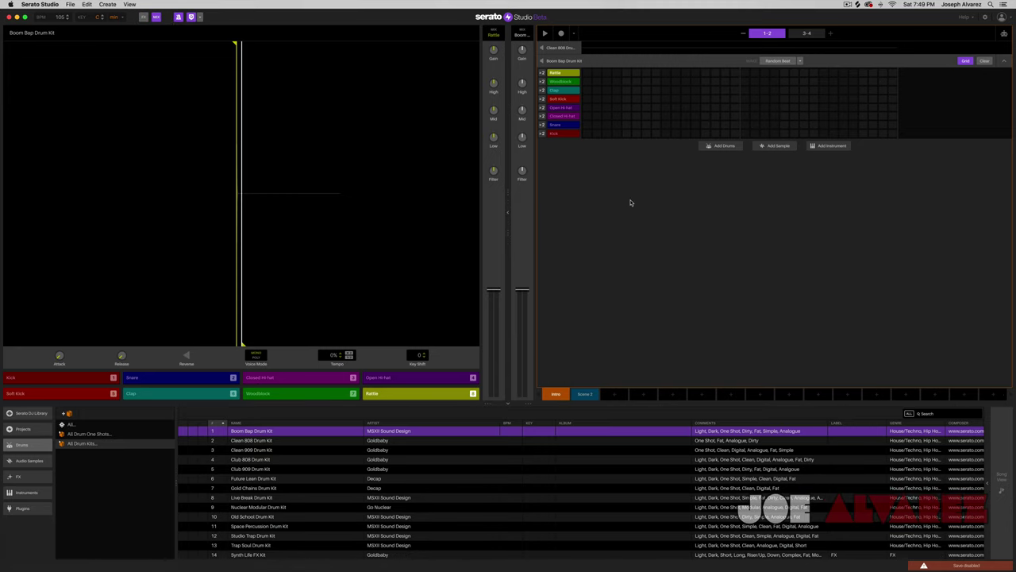
pyautogui.click(568, 134)
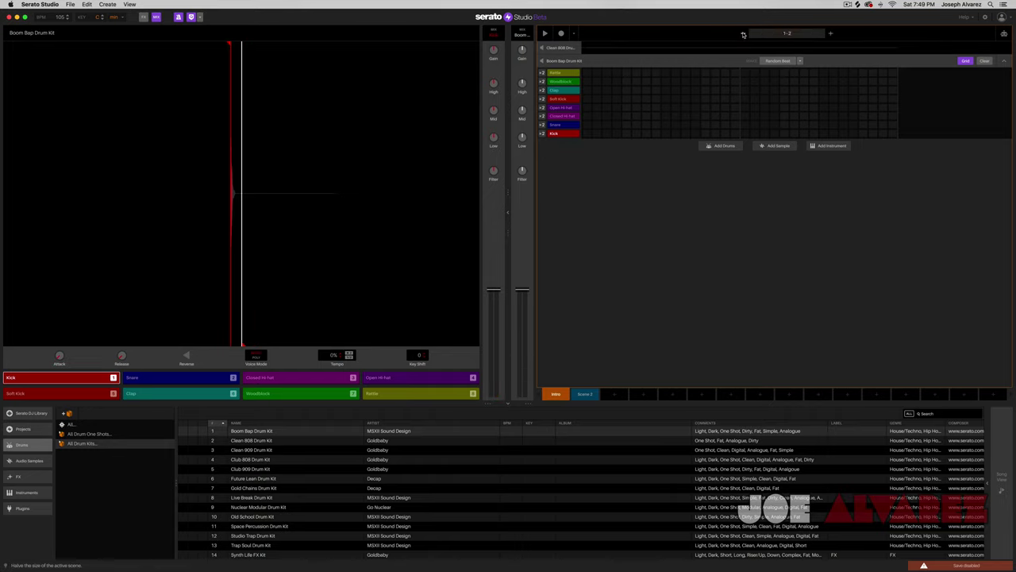
pyautogui.click(743, 35)
pyautogui.click(830, 34)
# Rehearse an alternating Kick and Snare pattern
pyautogui.press('1')
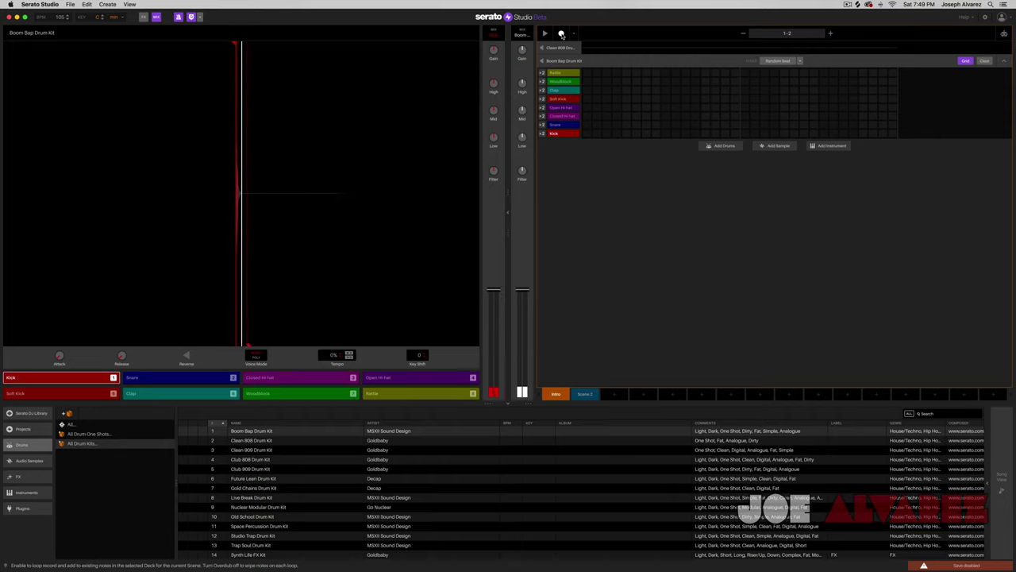
pyautogui.press('2')
pyautogui.press('1')
pyautogui.press('2')
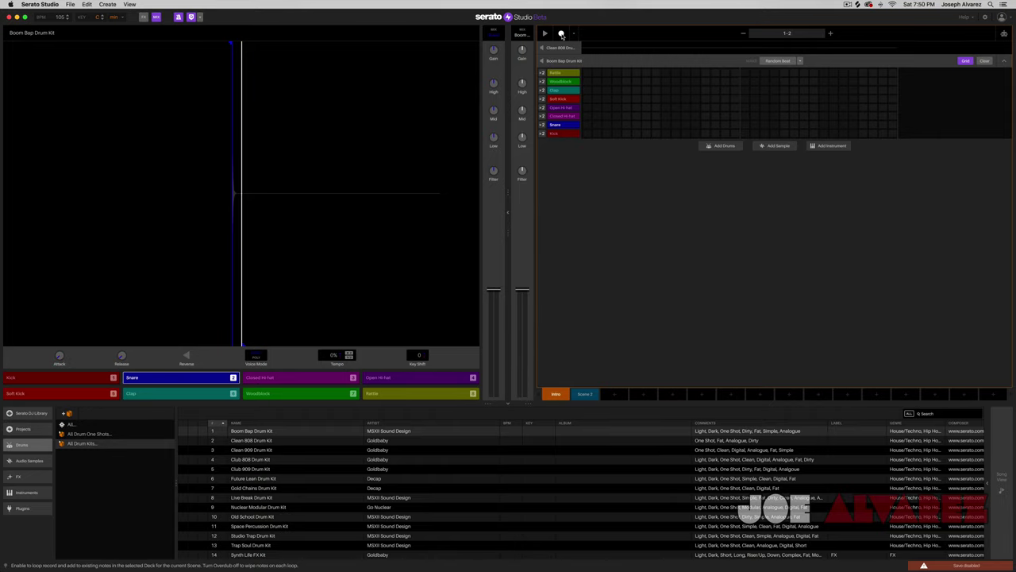
# Record Kick hits on steps 1 and 7 and Snare hits on 9 and 15 of both bars, and delete the last Snare hit
pyautogui.click(562, 35)
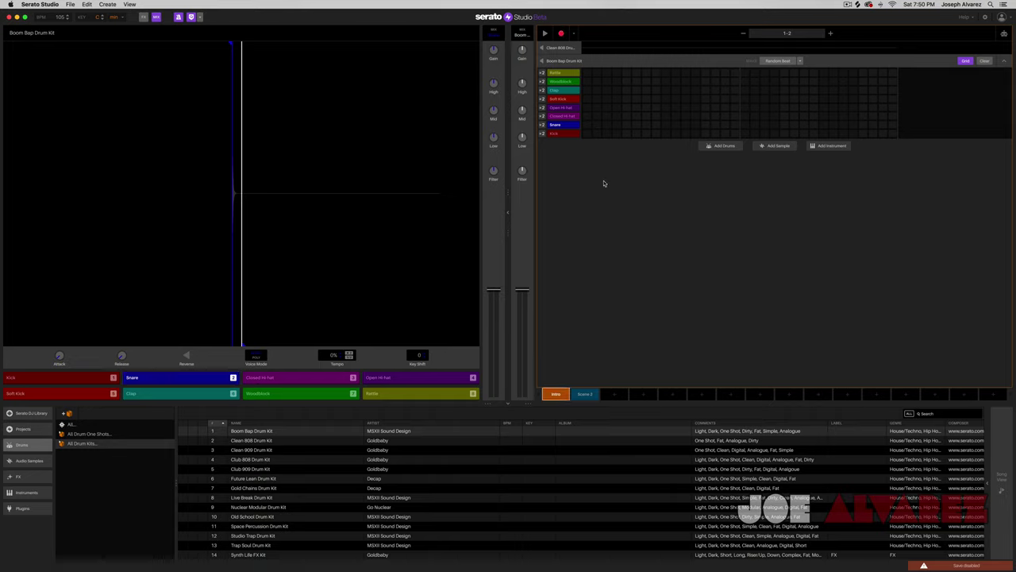
pyautogui.press('space')
pyautogui.press('1')
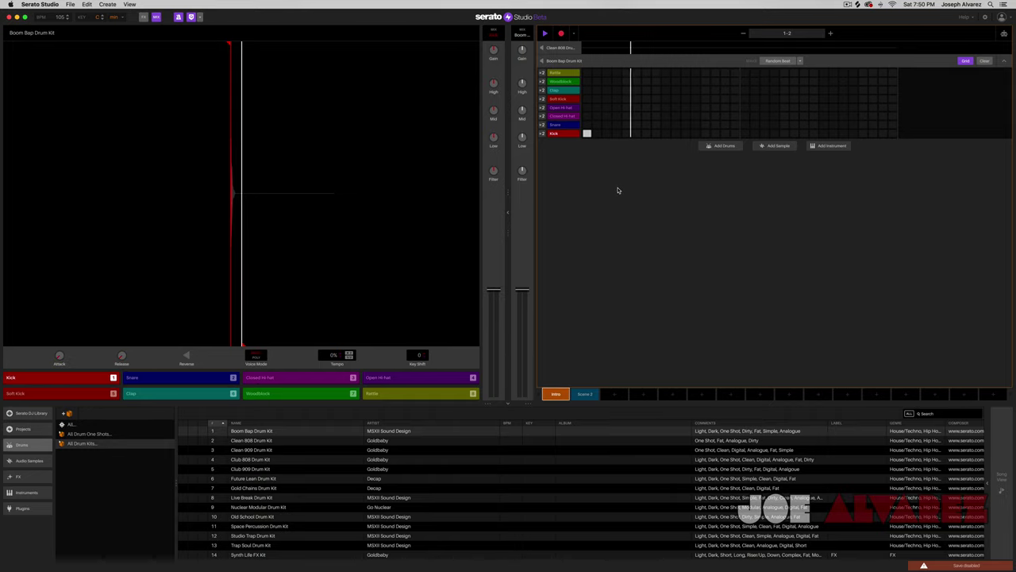
pyautogui.press('1')
pyautogui.press('2')
pyautogui.press('2')
pyautogui.press('1')
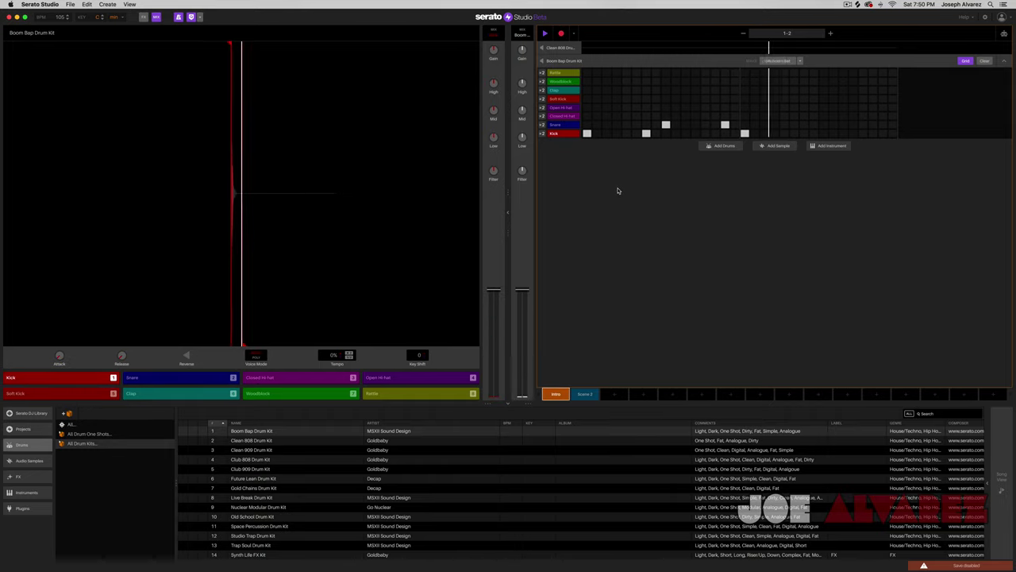
pyautogui.press('1')
pyautogui.press('2')
pyautogui.press('2')
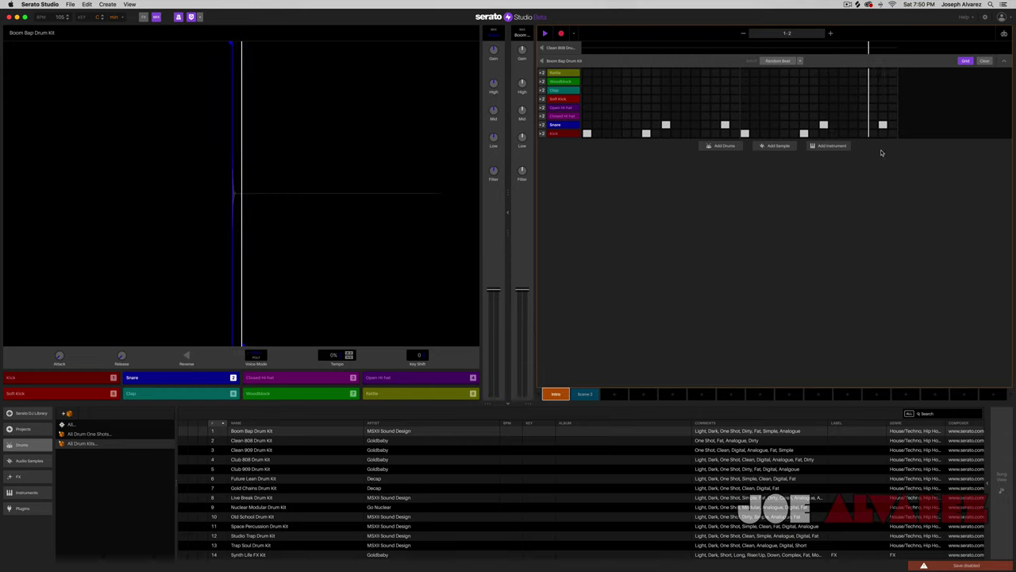
pyautogui.click(882, 125)
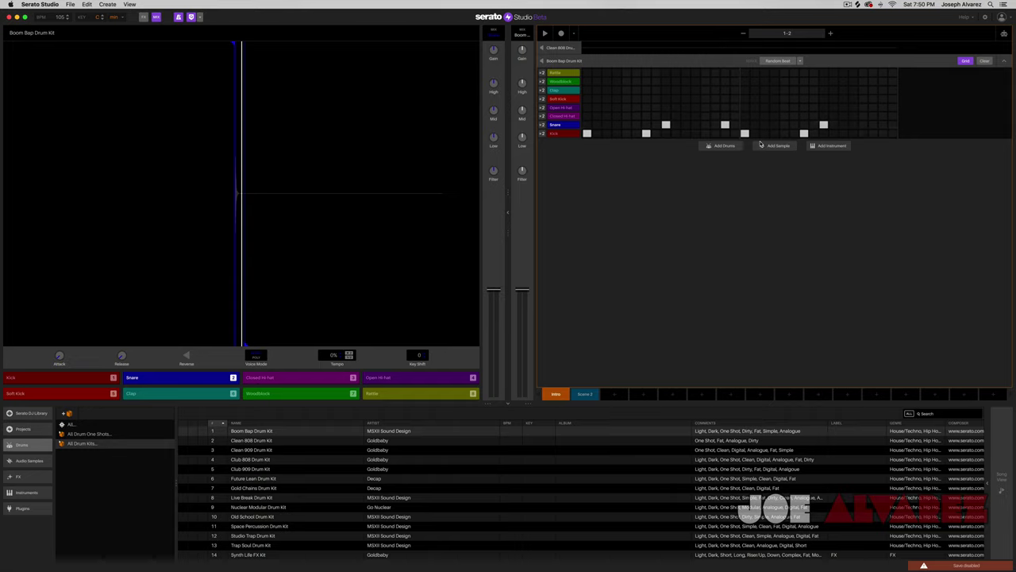
# Try the Closed and Open Hi-hats over the playing beat and lower the Open Hi-hat's volume
pyautogui.click(566, 117)
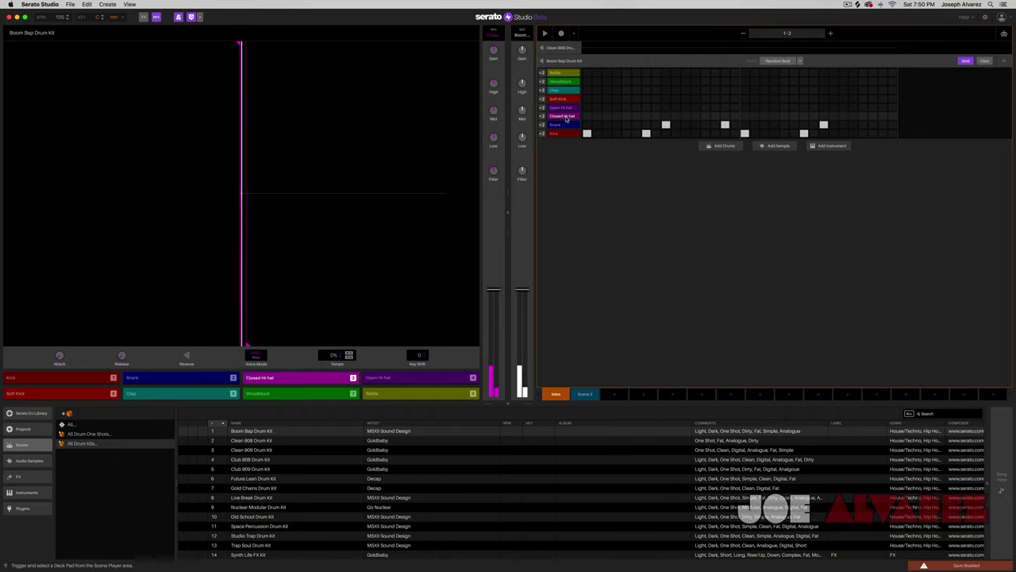
pyautogui.press('space')
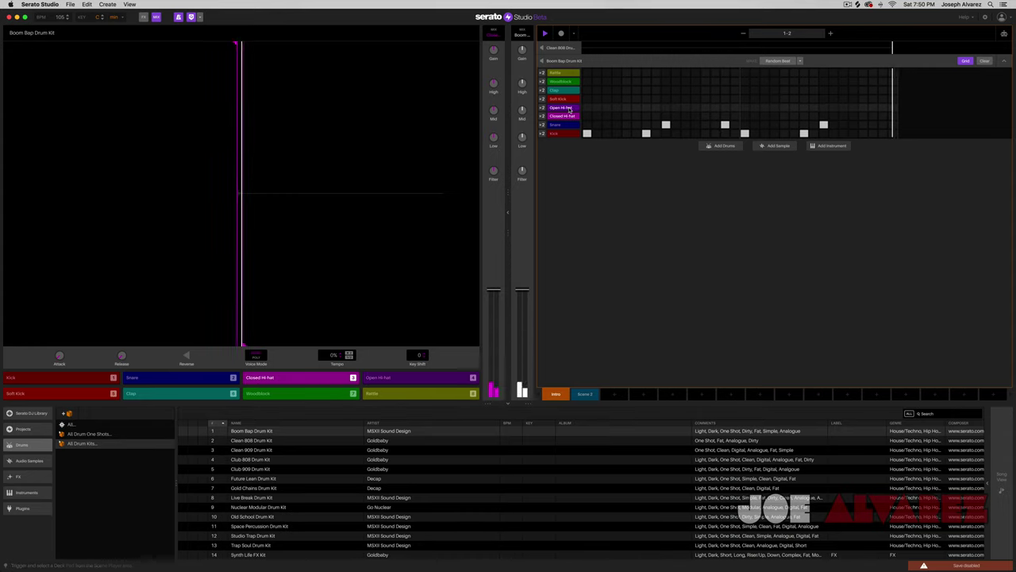
pyautogui.click(569, 109)
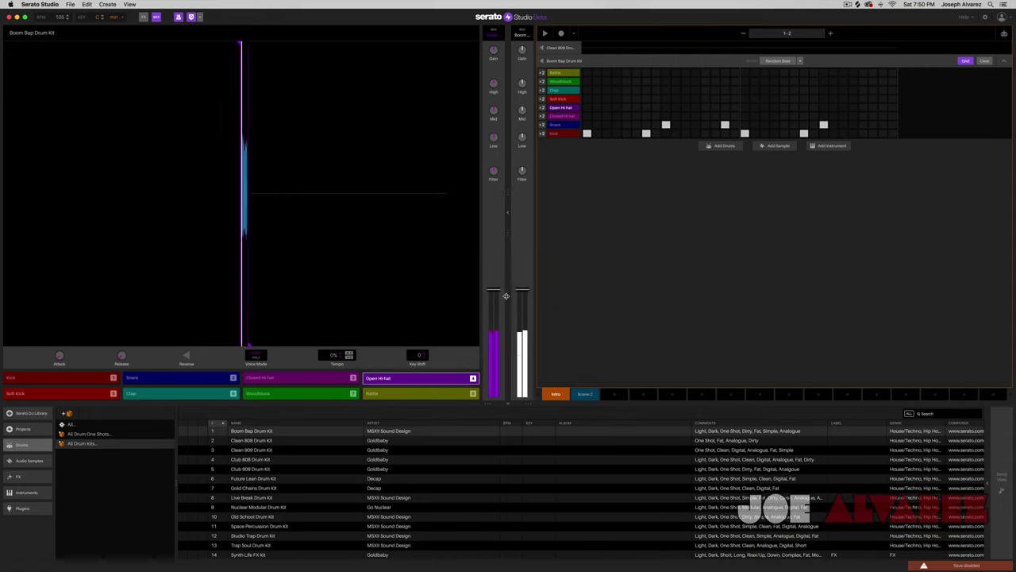
pyautogui.moveTo(506, 297); pyautogui.dragTo(495, 335)
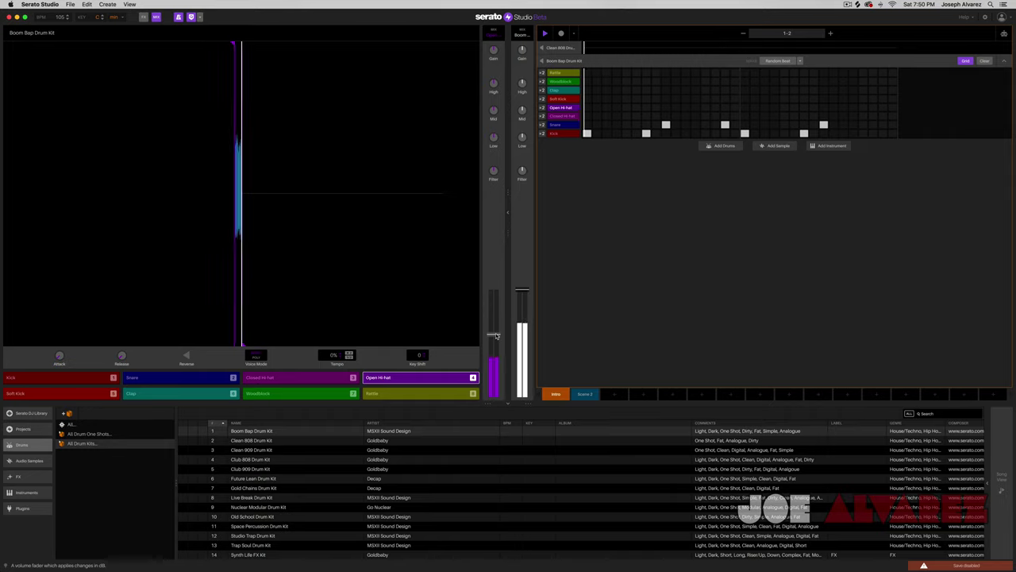
pyautogui.press('4')
pyautogui.press('3')
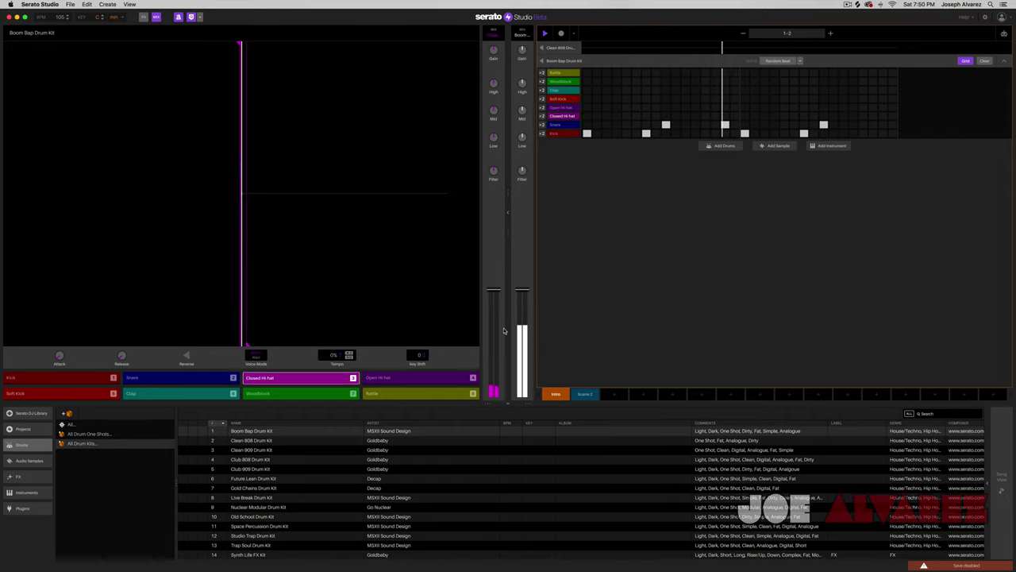
pyautogui.press('Up')
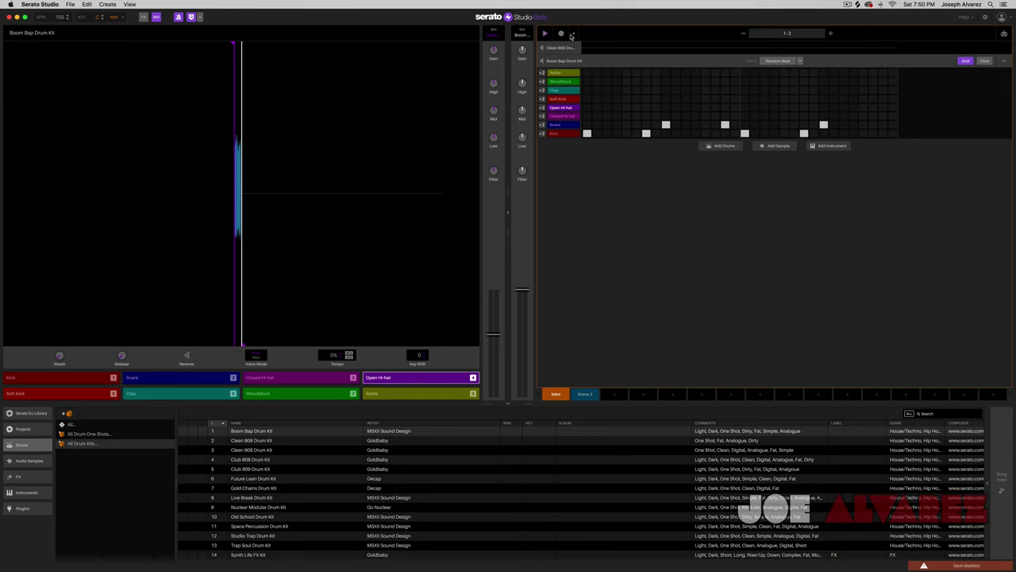
# Record an Open Hi-hat hit on step 7 of each bar and stop playback
pyautogui.click(562, 35)
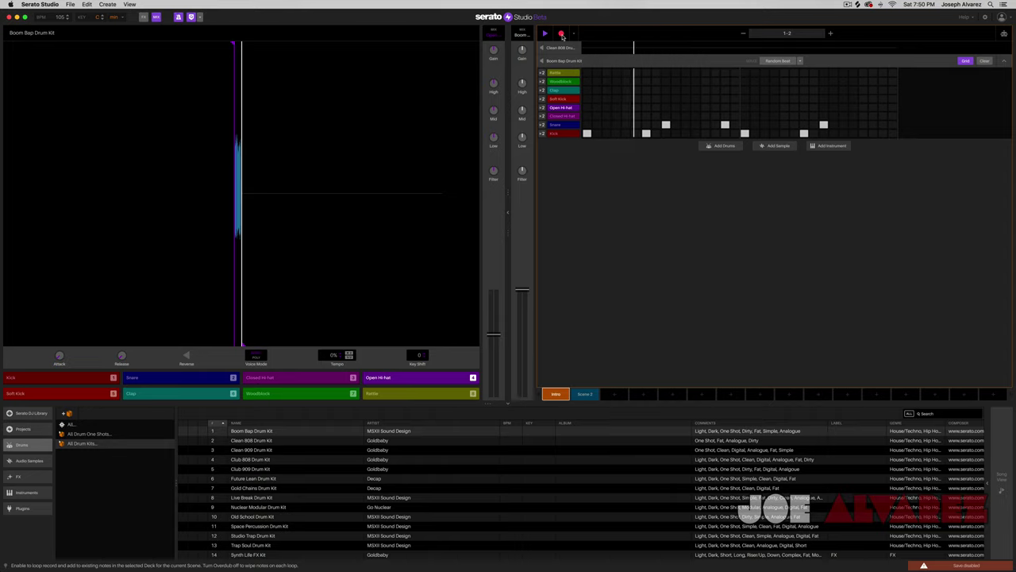
pyautogui.press('4')
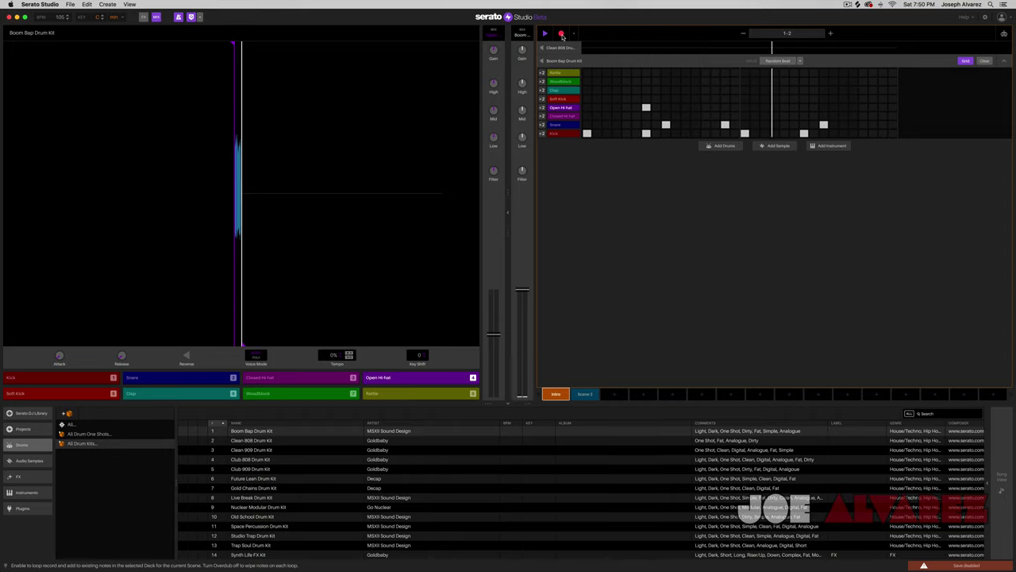
pyautogui.press('4')
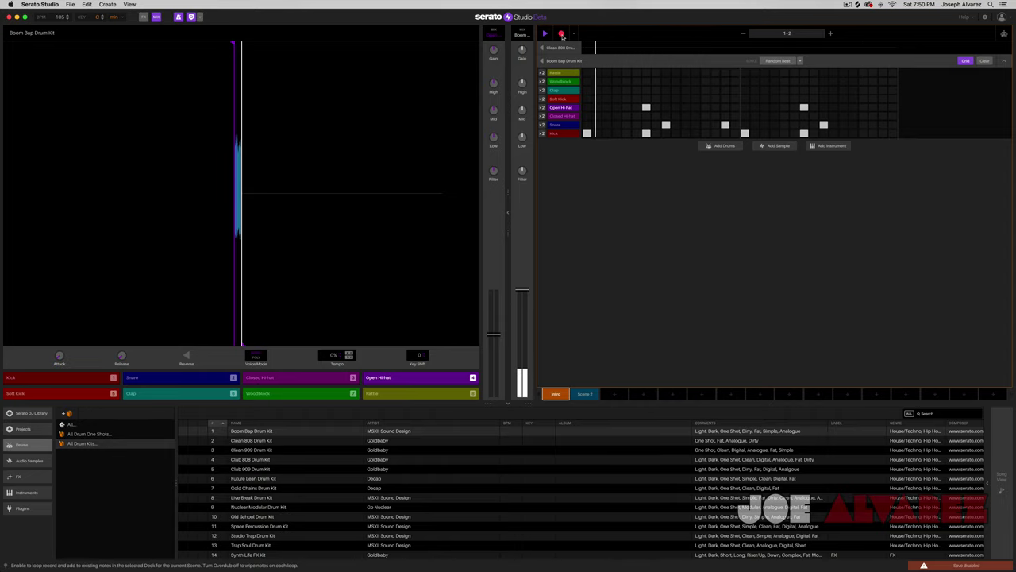
pyautogui.press('space')
# Play the Closed Hi-hat and lower its volume
pyautogui.press('3')
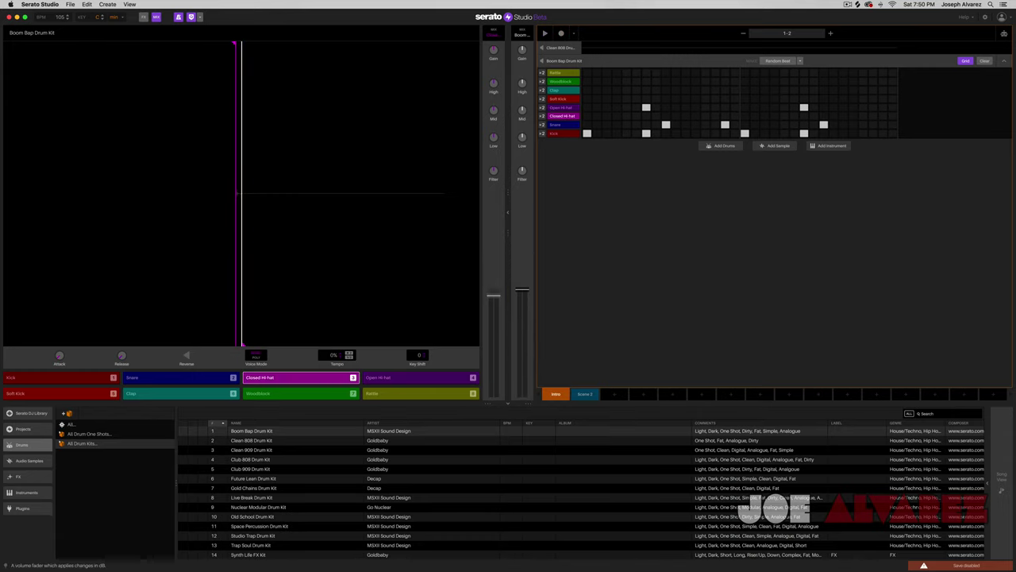
pyautogui.press('3')
pyautogui.moveTo(494, 295); pyautogui.dragTo(495, 325)
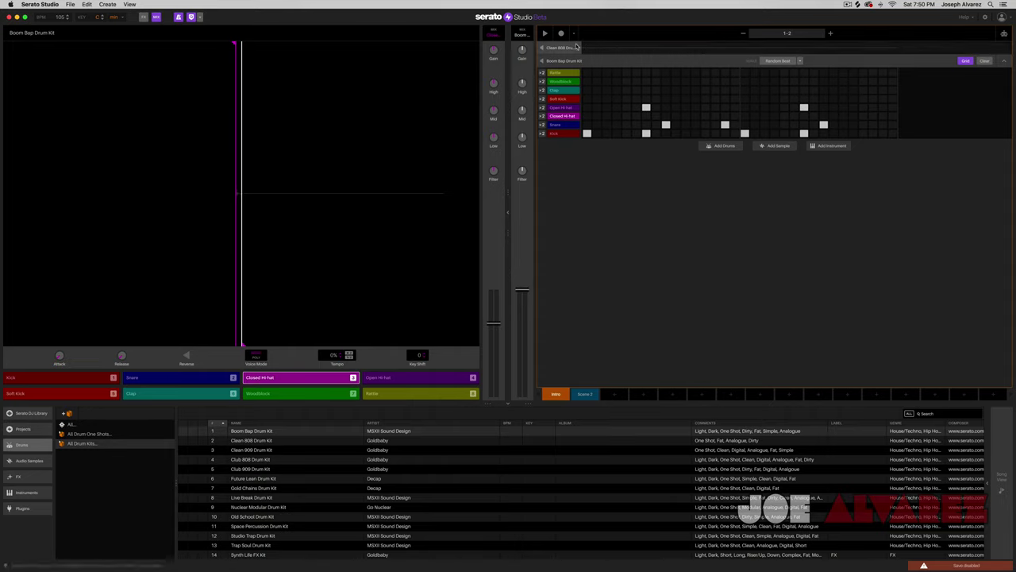
# Record Closed Hi-hat hits on steps 3, 7 and 15 of bar 1 and 3, 7, 13 and 16 of bar 2, and stop playback
pyautogui.click(561, 34)
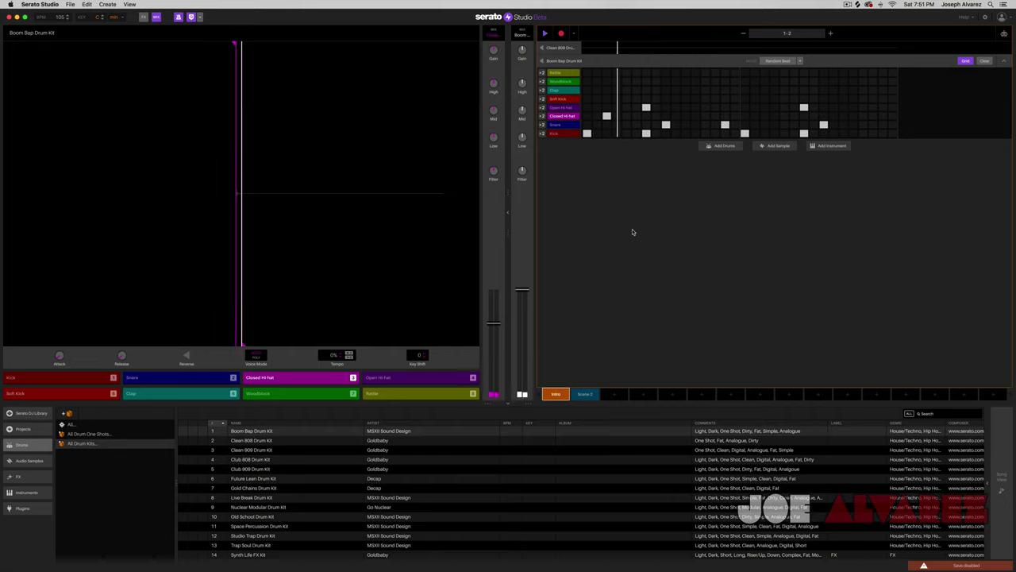
pyautogui.press('3')
pyautogui.press('3')
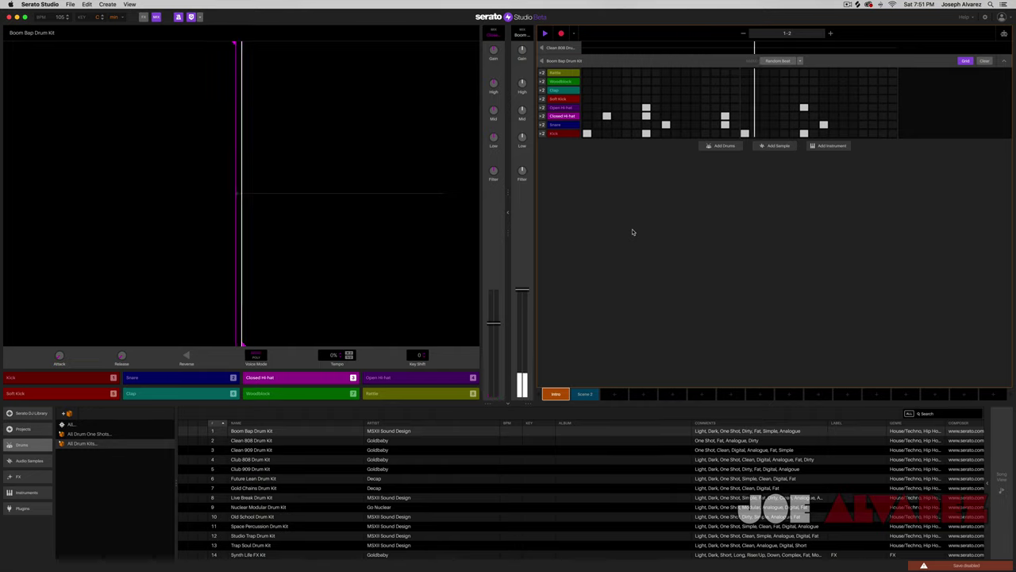
pyautogui.press('3')
pyautogui.press('3')
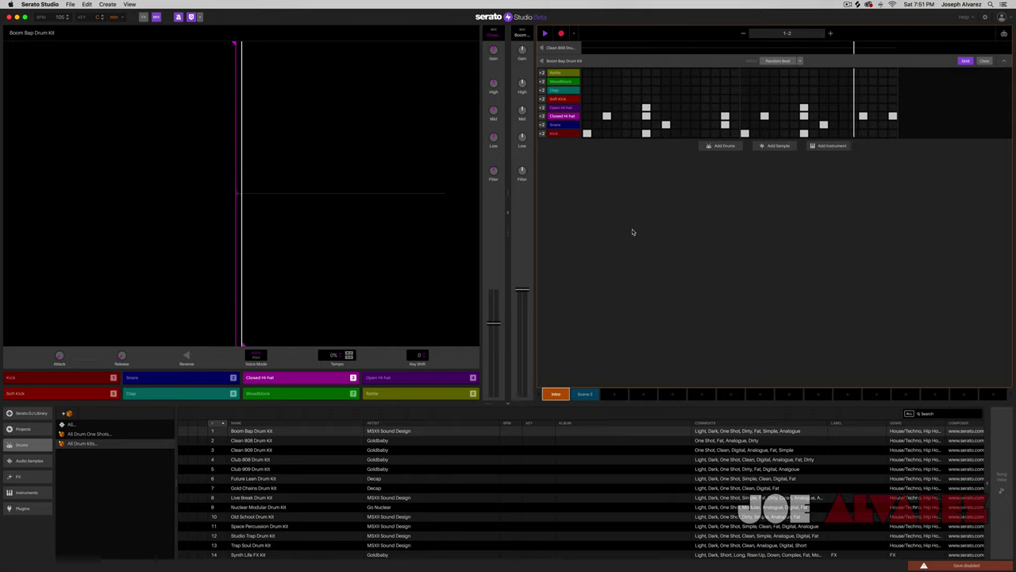
pyautogui.press('space')
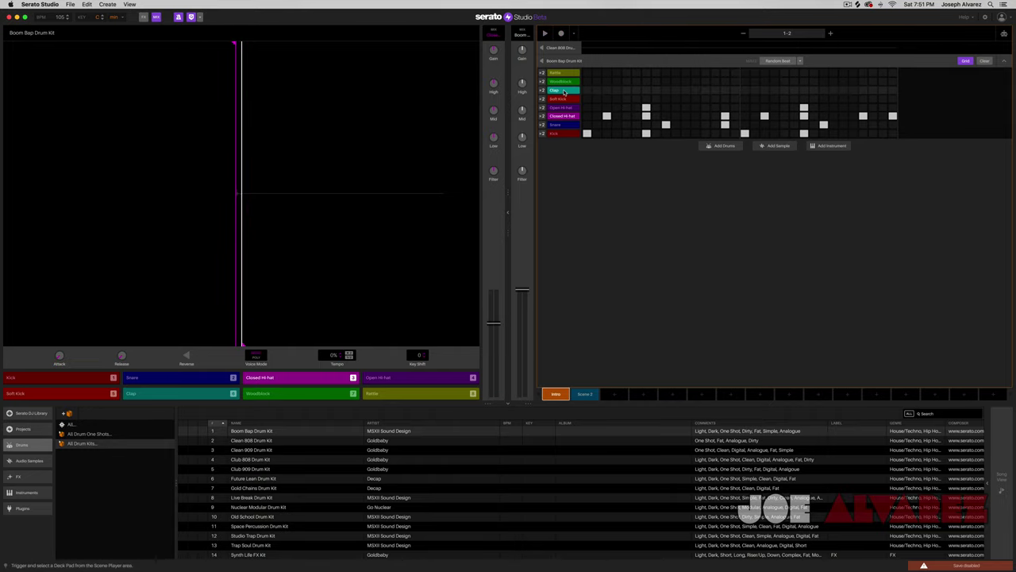
# Play the Clap, Woodblock and Rattle sounds to compare them
pyautogui.click(564, 92)
pyautogui.click(562, 82)
pyautogui.click(562, 73)
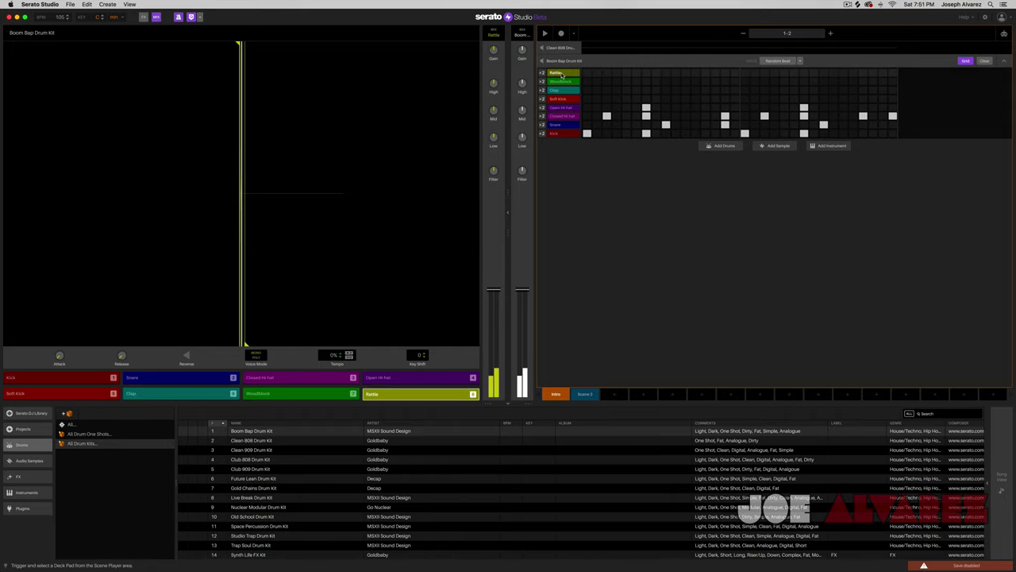
# Play the Rattle, record trial hits on step 15 of bar 1 and step 13 of bar 2, and remove both hits
pyautogui.click(561, 75)
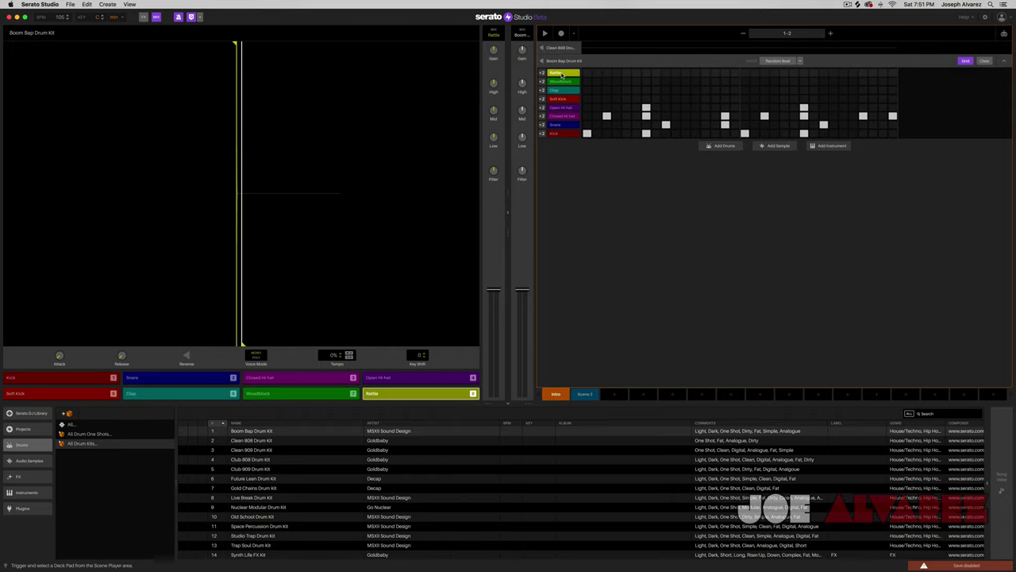
pyautogui.click(561, 73)
pyautogui.click(562, 73)
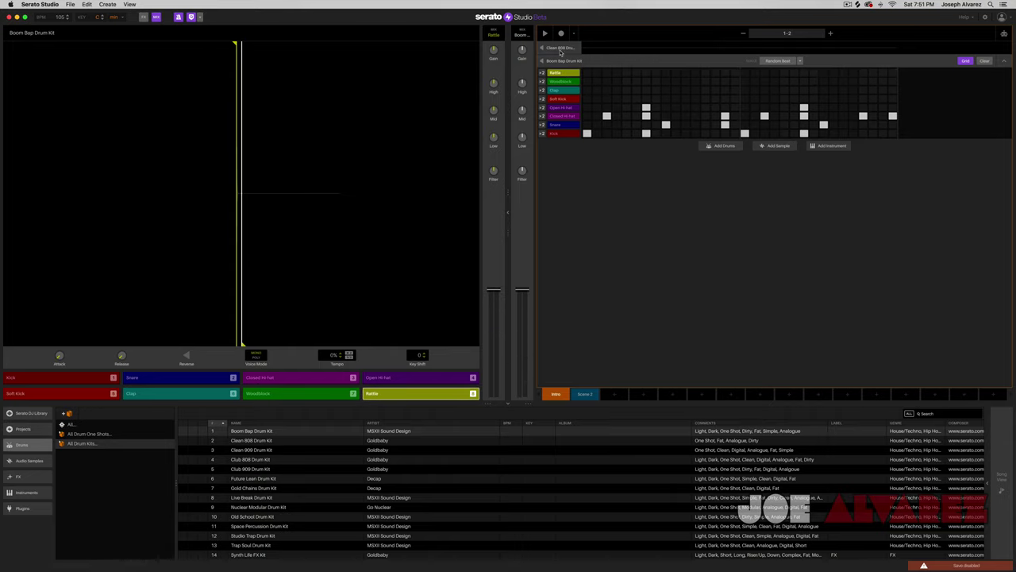
pyautogui.click(561, 34)
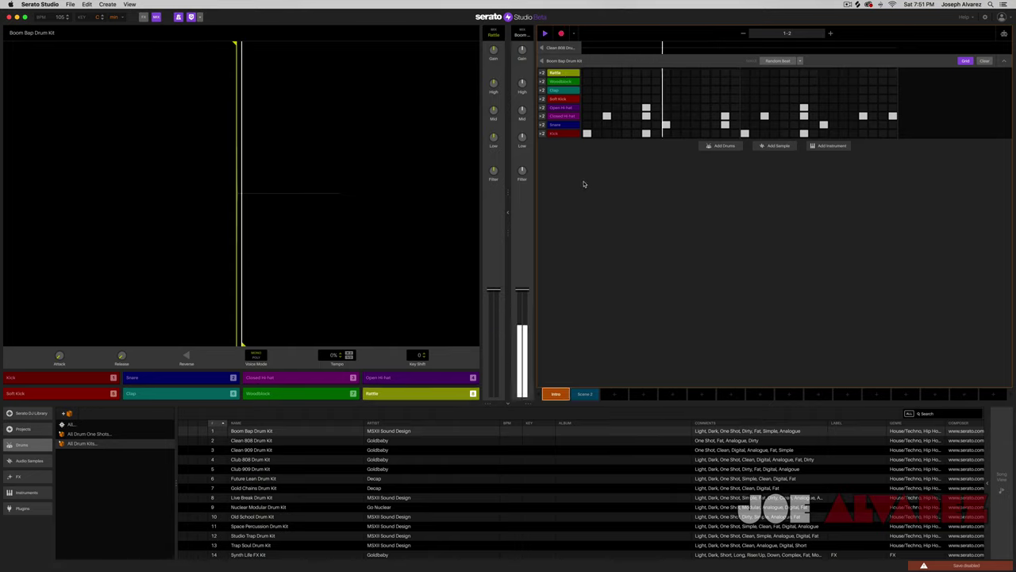
pyautogui.press('8')
pyautogui.press('8')
pyautogui.click(725, 73)
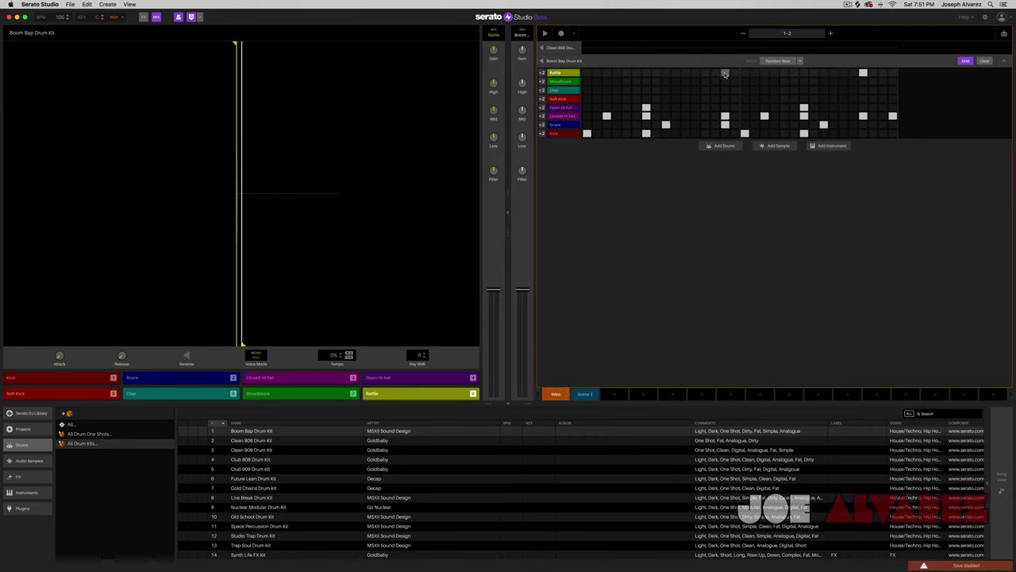
pyautogui.click(863, 73)
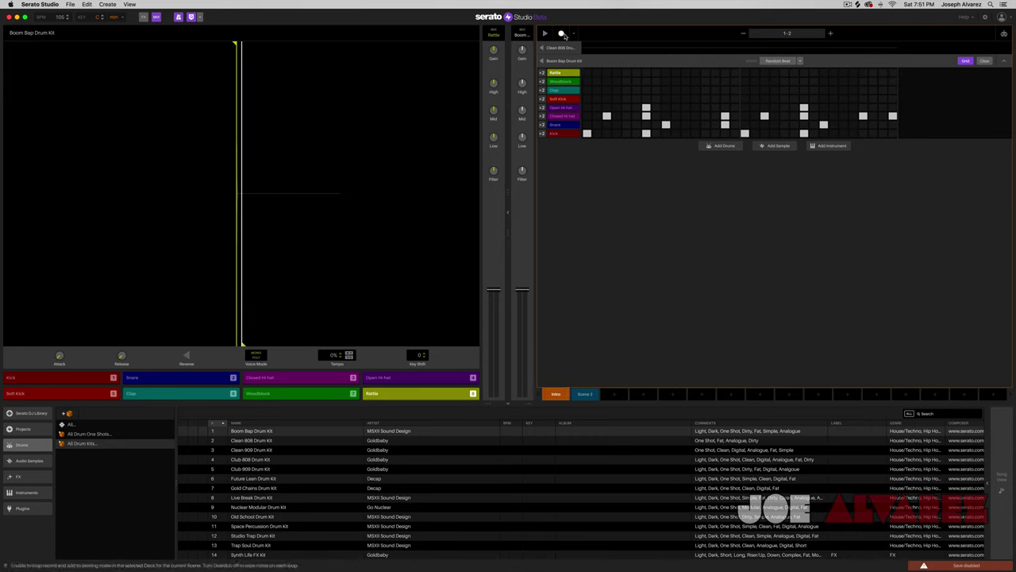
# Record a Rattle hit on step 9 of each bar and lower the Rattle's volume while listening back
pyautogui.click(562, 34)
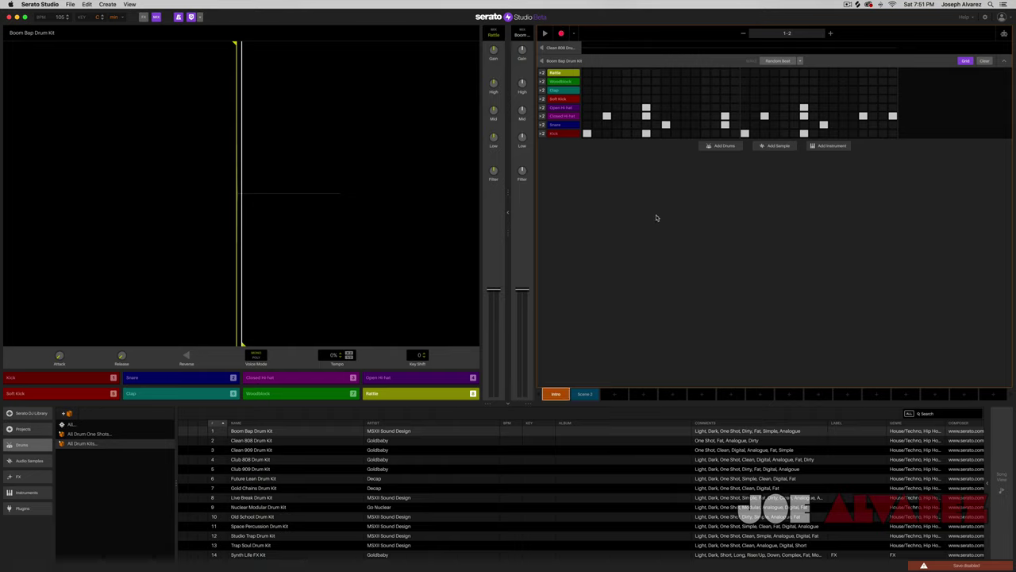
pyautogui.press('space')
pyautogui.press('8')
pyautogui.press('8')
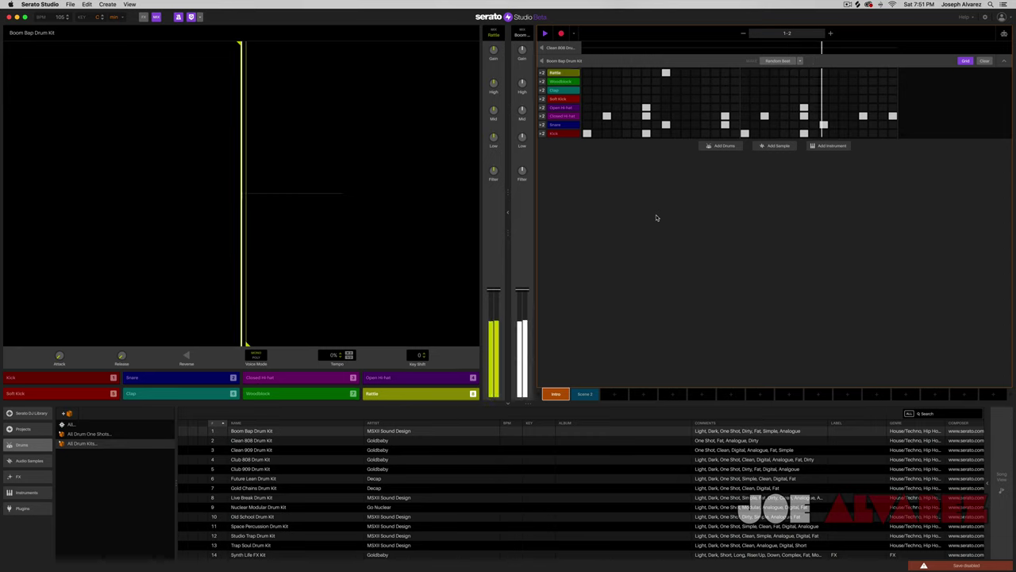
pyautogui.press('space')
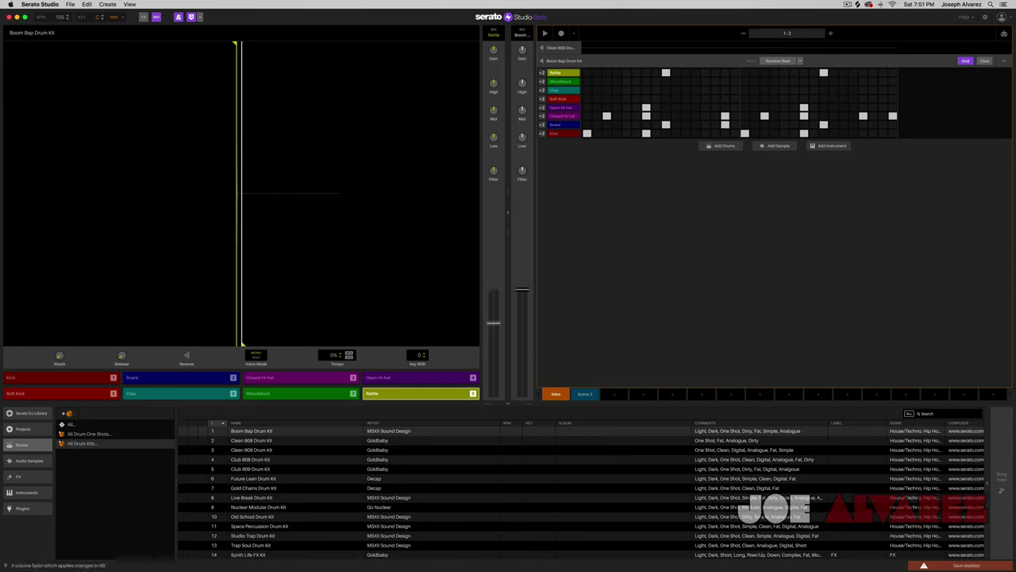
pyautogui.press('space')
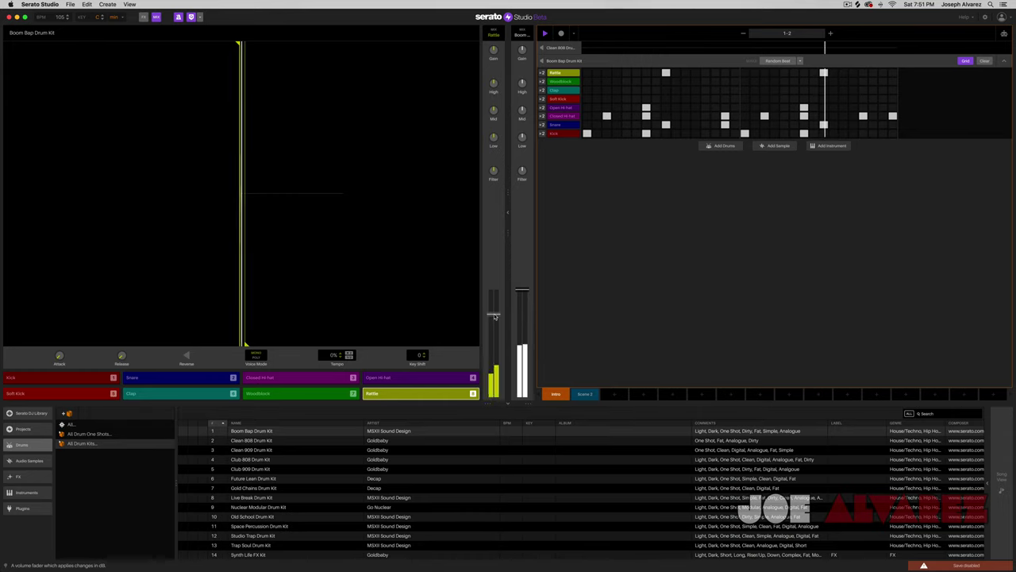
# Select the Woodblock and play its sound, clearing the stray hit on step 1 of bar 1
pyautogui.click(587, 82)
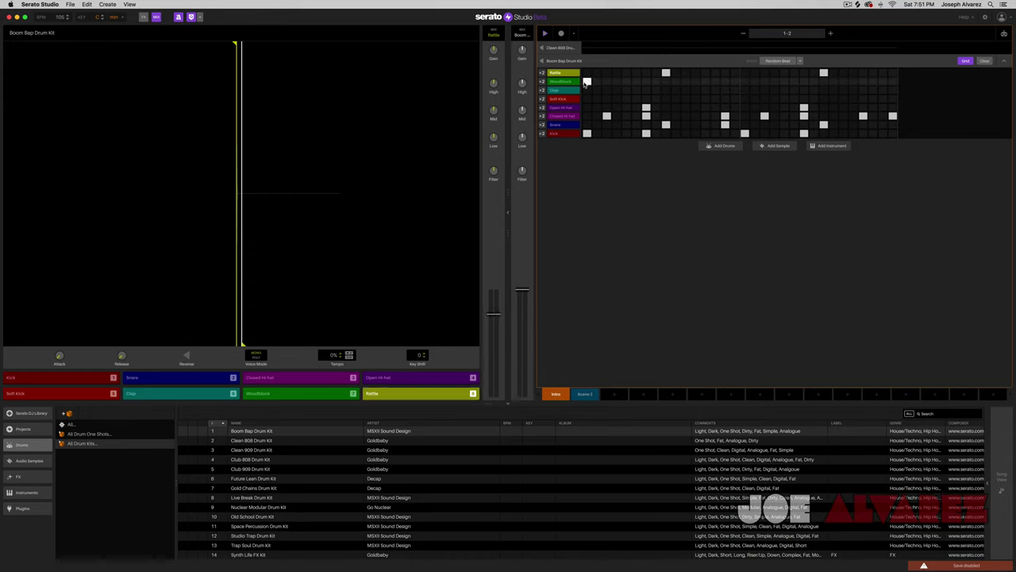
pyautogui.click(570, 81)
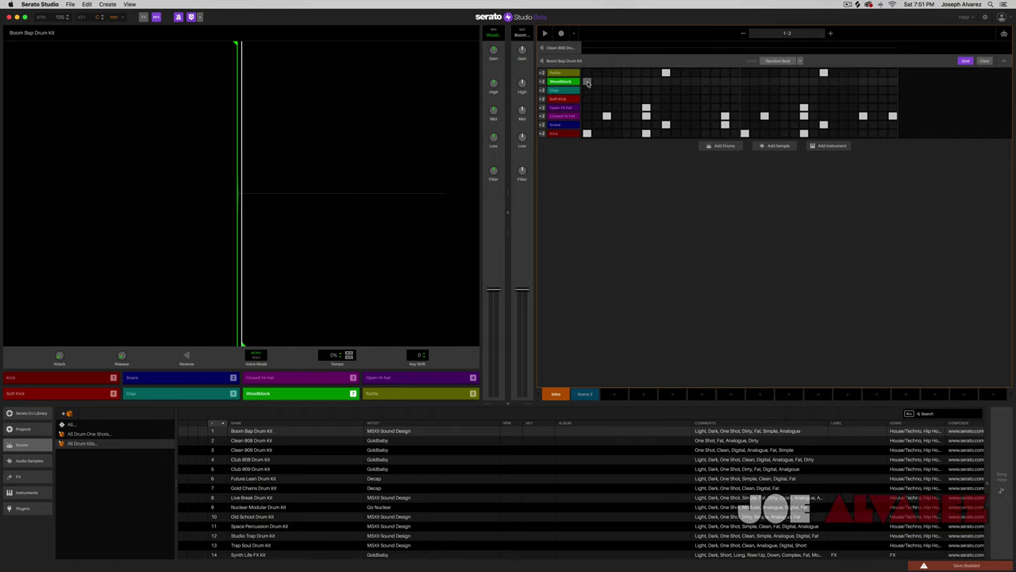
pyautogui.press('8')
pyautogui.press('7')
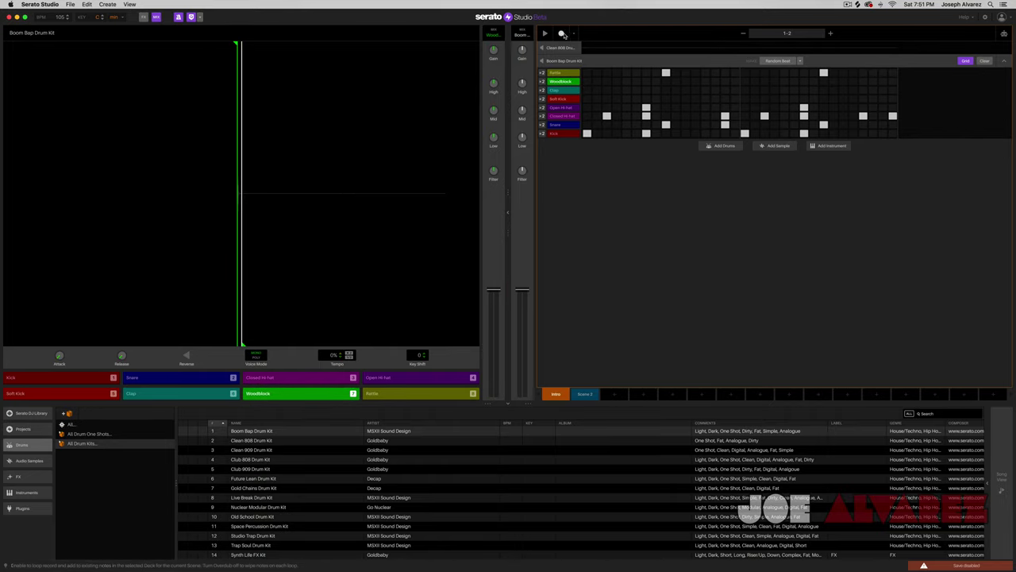
# Record a Woodblock hit on step 13 of each bar and stop playback
pyautogui.click(561, 34)
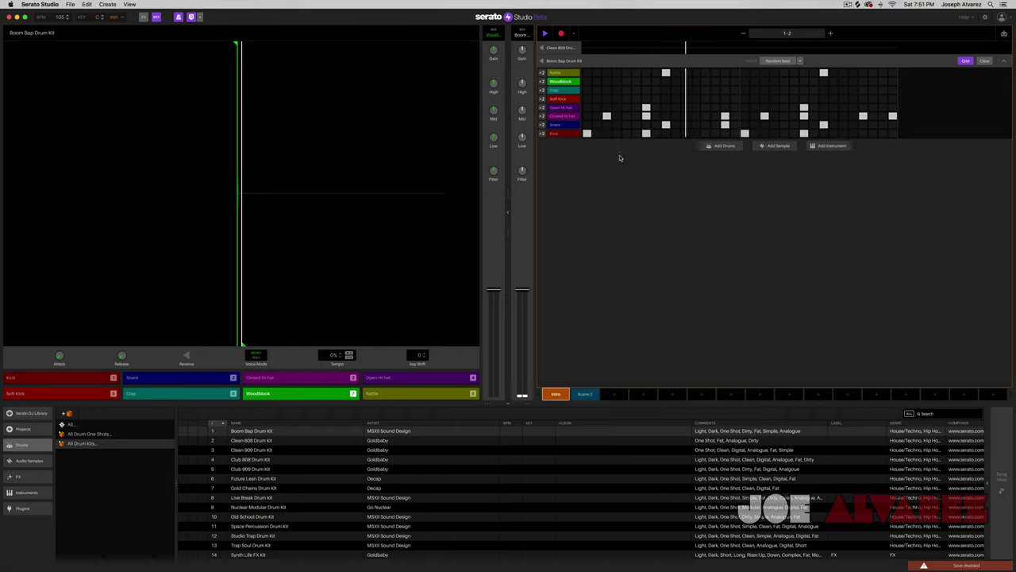
pyautogui.press('7')
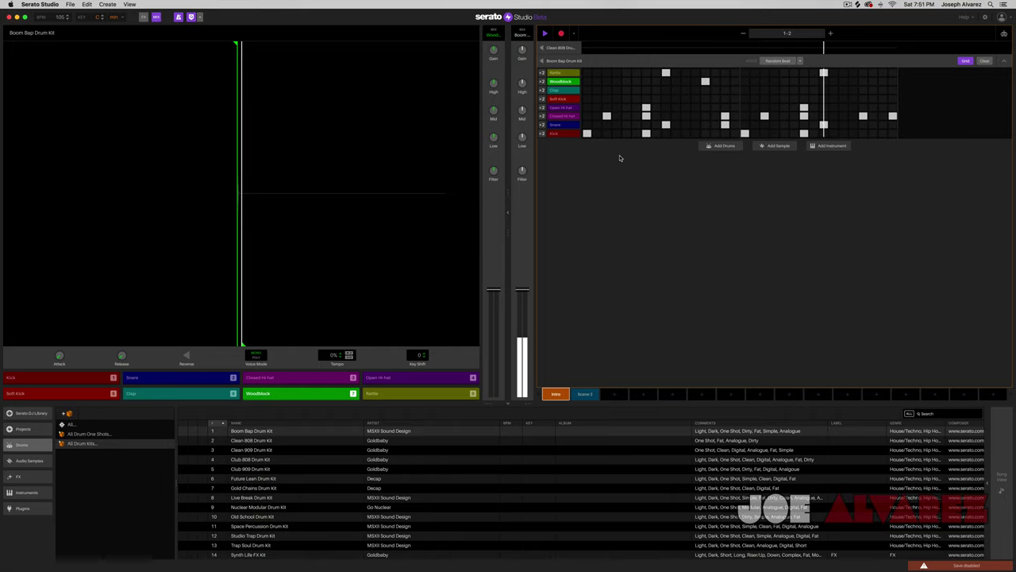
pyautogui.press('7')
pyautogui.press('space')
pyautogui.click(575, 86)
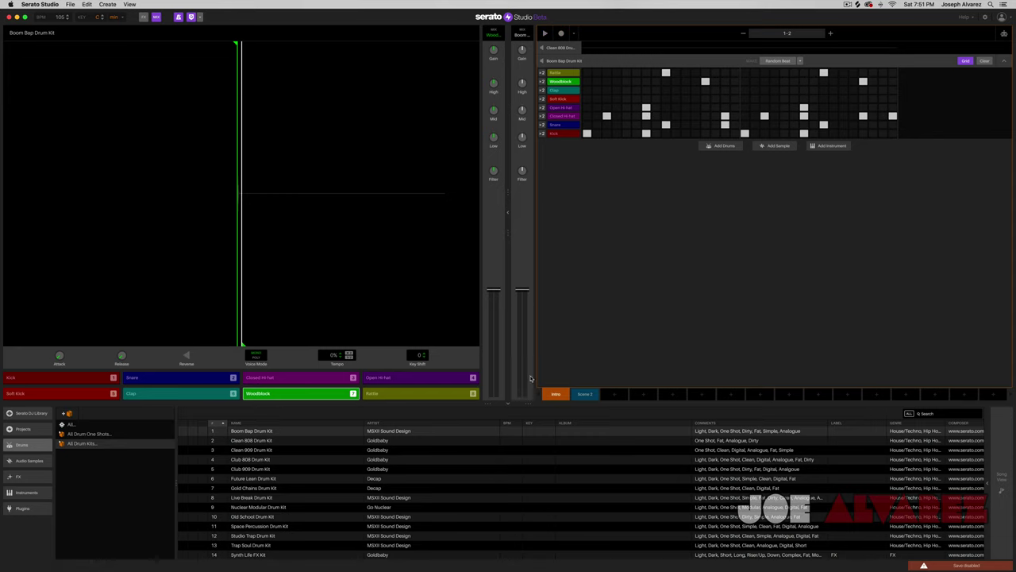
# Lower the Woodblock's volume and, during playback, move its hits to step 9 of each bar
pyautogui.press('7')
pyautogui.moveTo(494, 291); pyautogui.dragTo(493, 350)
pyautogui.press('space')
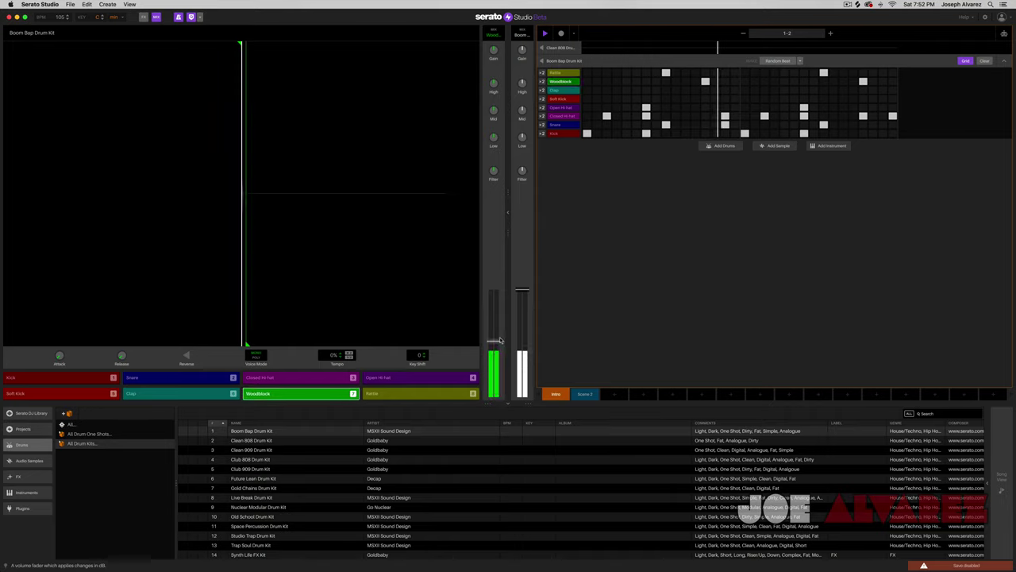
pyautogui.click(705, 80)
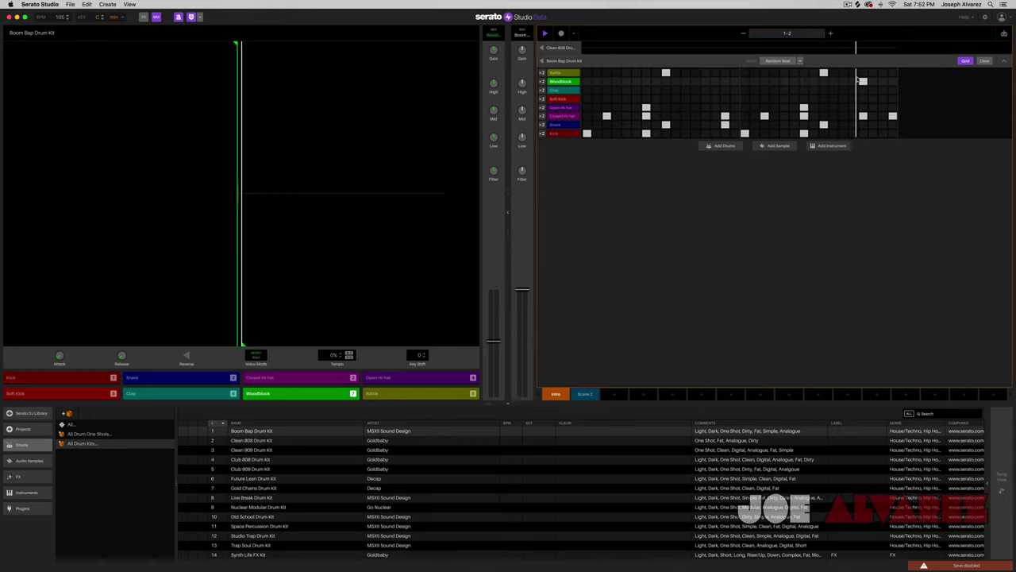
pyautogui.click(863, 81)
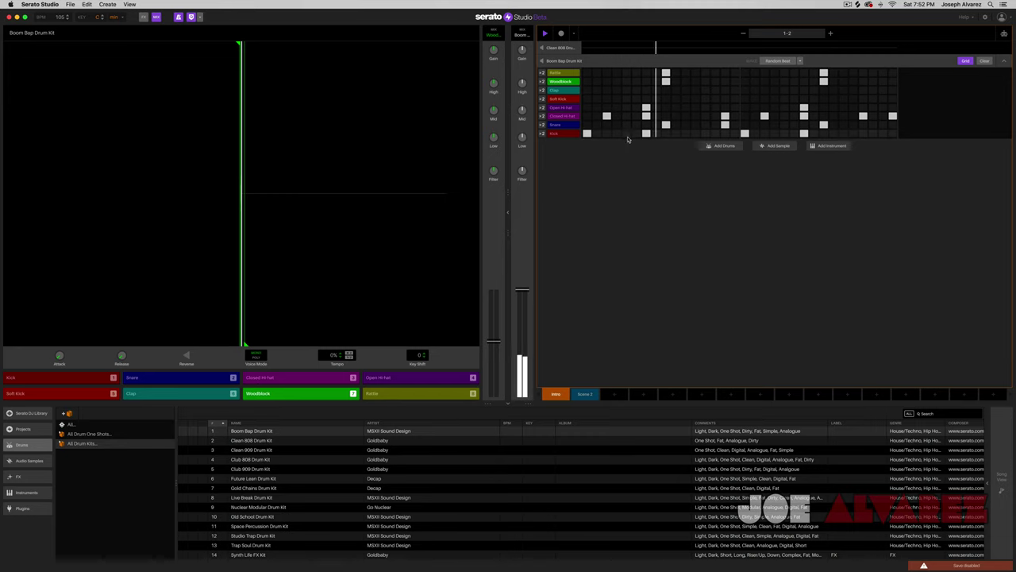
# Raise the Woodblock's volume moderately while the beat plays, and stop playback
pyautogui.moveTo(501, 345); pyautogui.dragTo(501, 340)
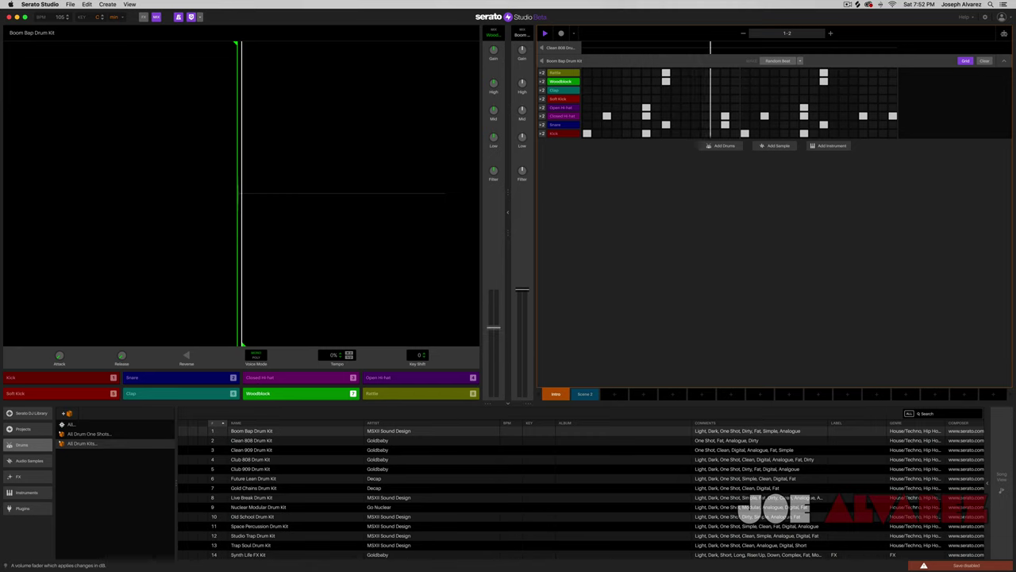
pyautogui.moveTo(493, 327); pyautogui.dragTo(493, 320)
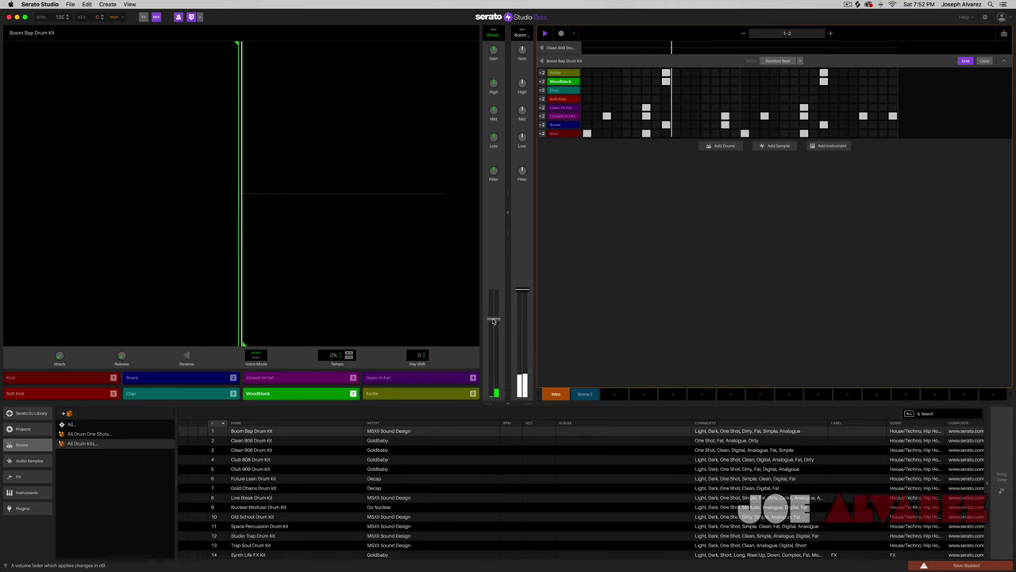
pyautogui.press('space')
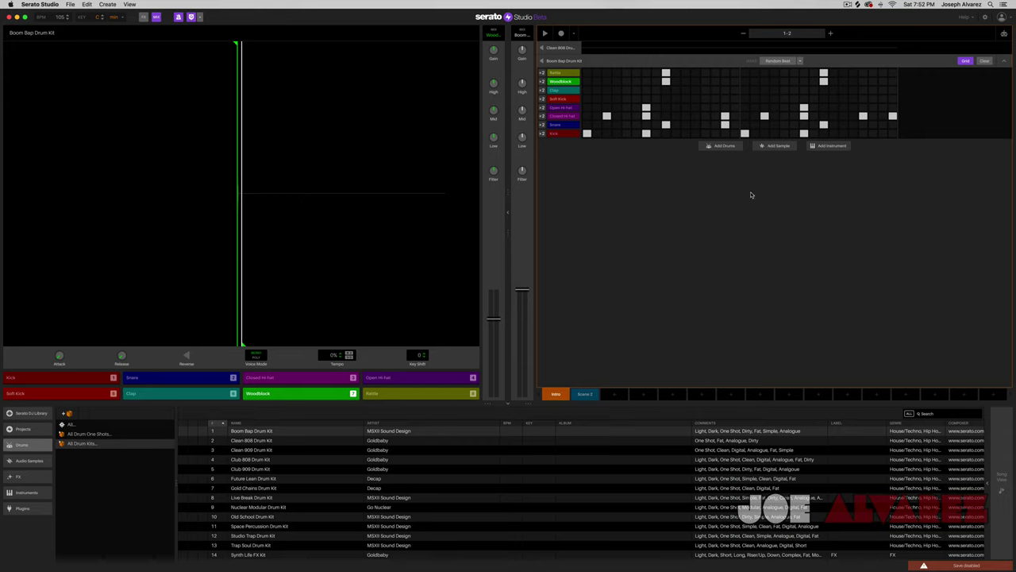
# Add a sample track to the Intro scene and preview 70's Physics and the loop below it
pyautogui.click(776, 146)
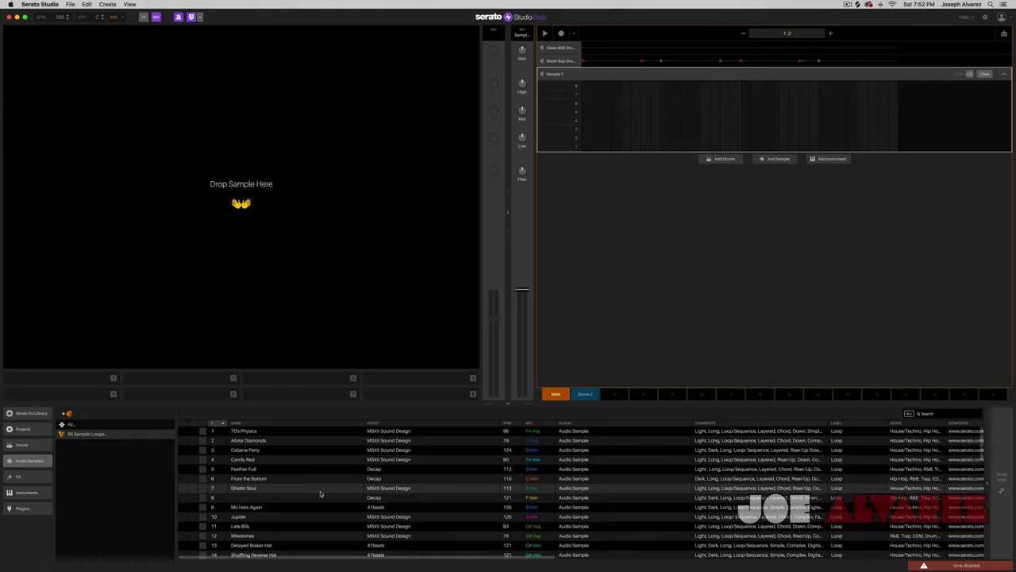
pyautogui.click(247, 489)
pyautogui.click(241, 489)
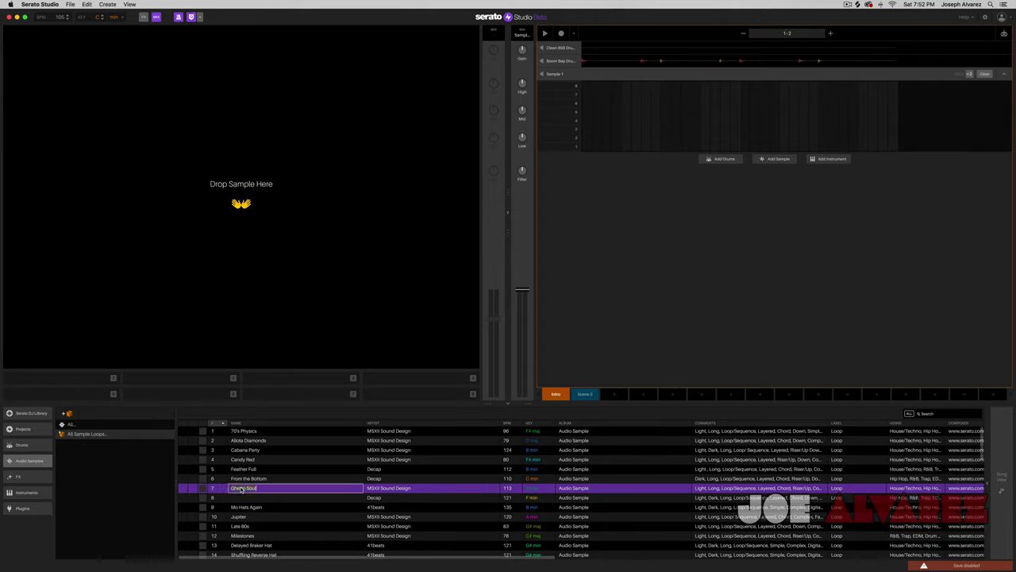
pyautogui.click(288, 507)
pyautogui.click(275, 470)
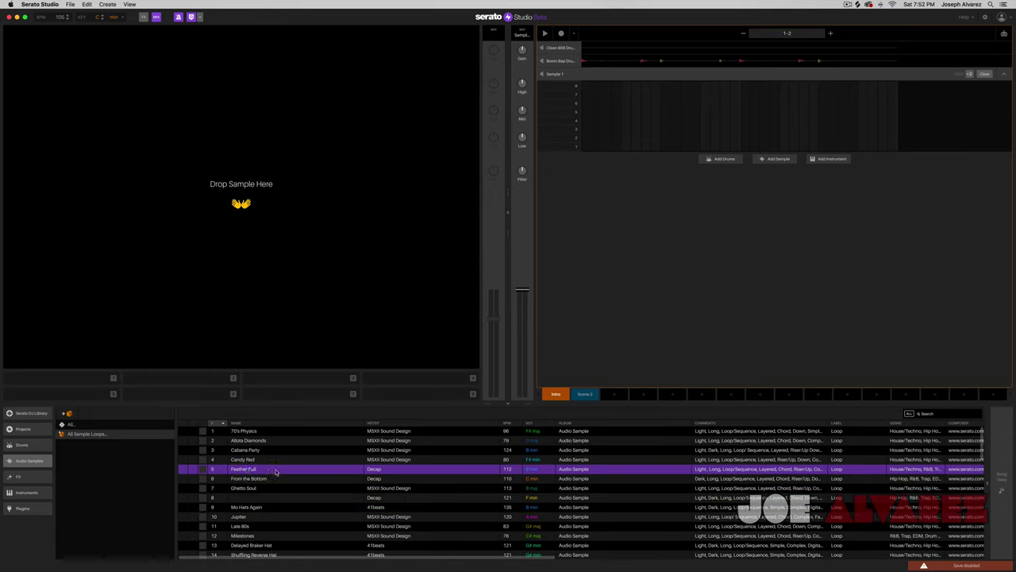
pyautogui.click(203, 431)
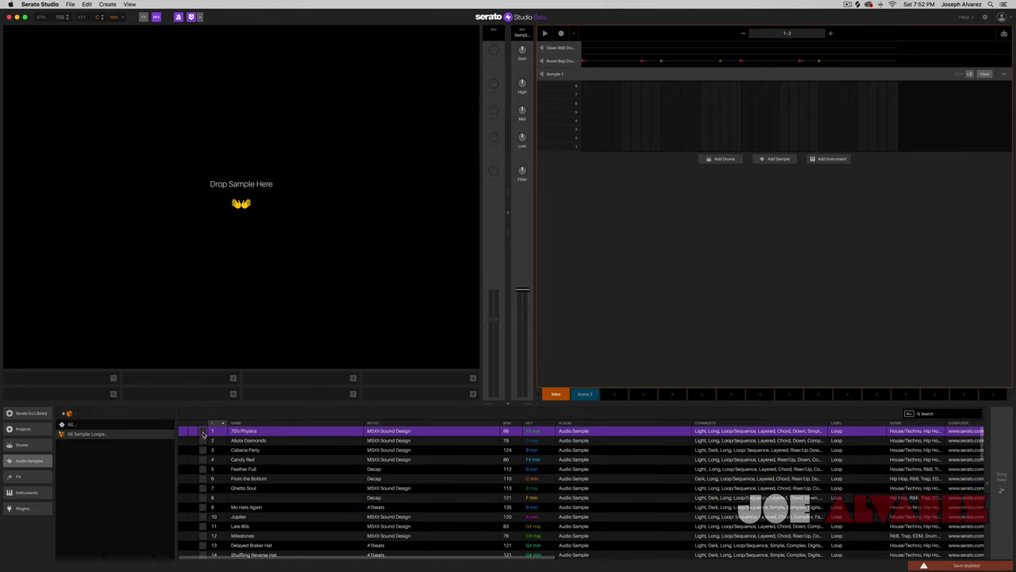
pyautogui.click(203, 441)
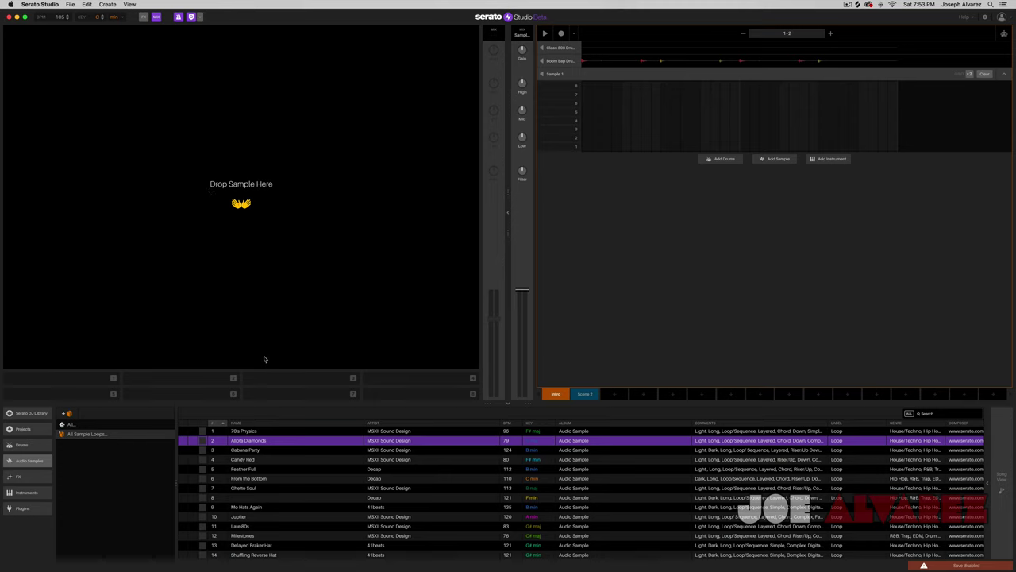
# Load the Late 80s loop into the sample deck and play its slices from the pads
pyautogui.scroll(-1, 342, 483)
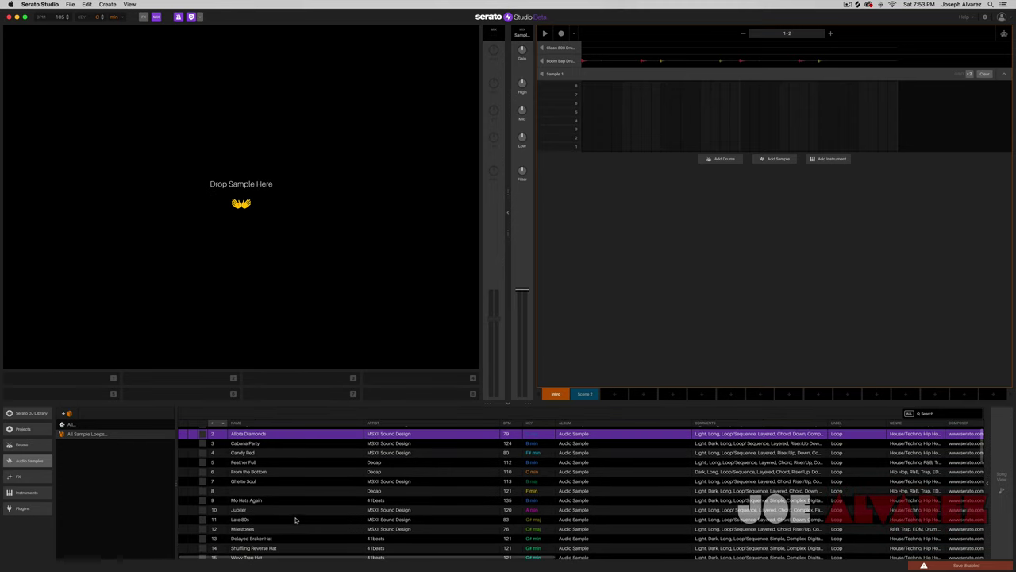
pyautogui.scroll(-3, 302, 519)
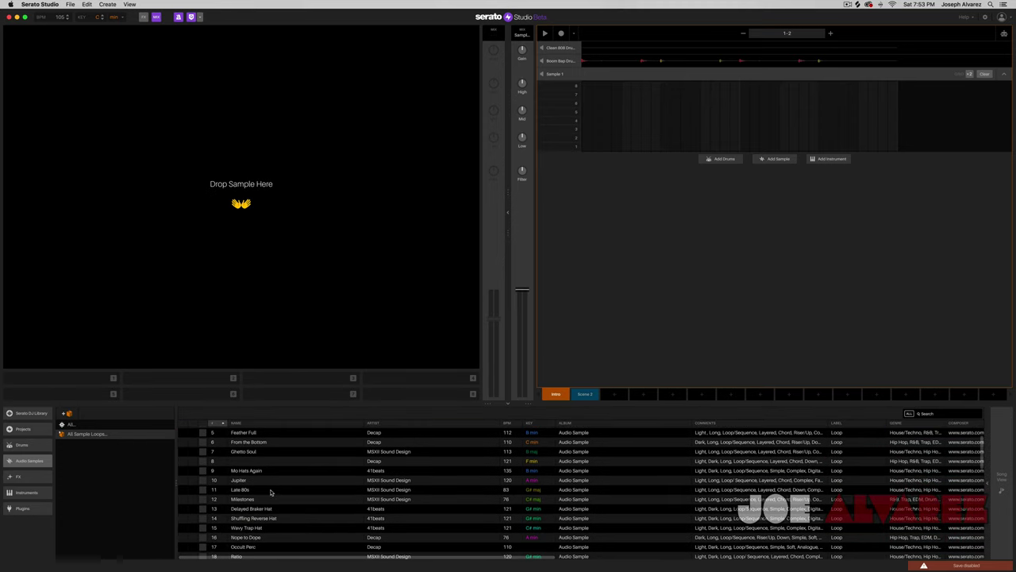
pyautogui.click(265, 489)
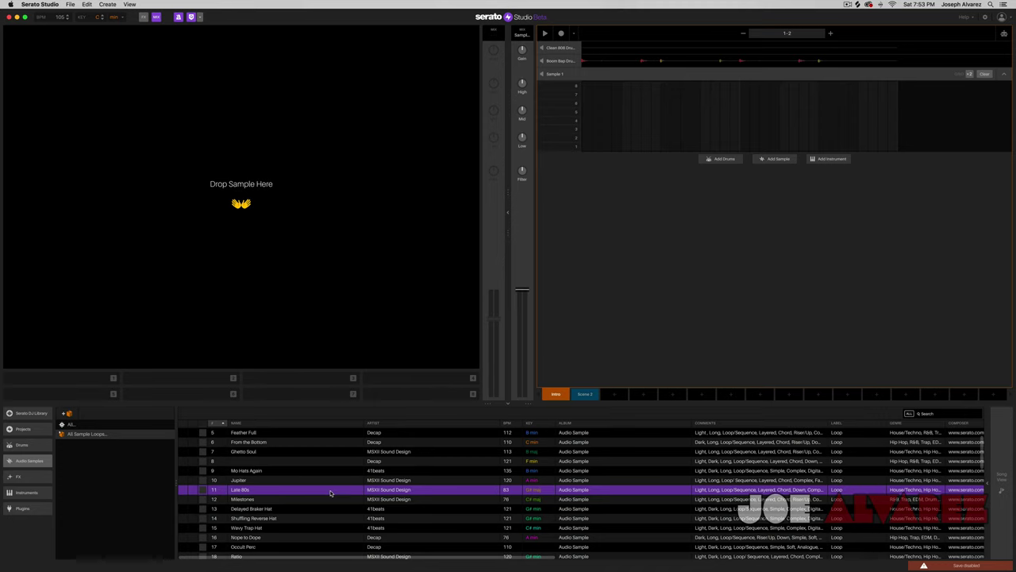
pyautogui.moveTo(330, 492); pyautogui.dragTo(252, 259)
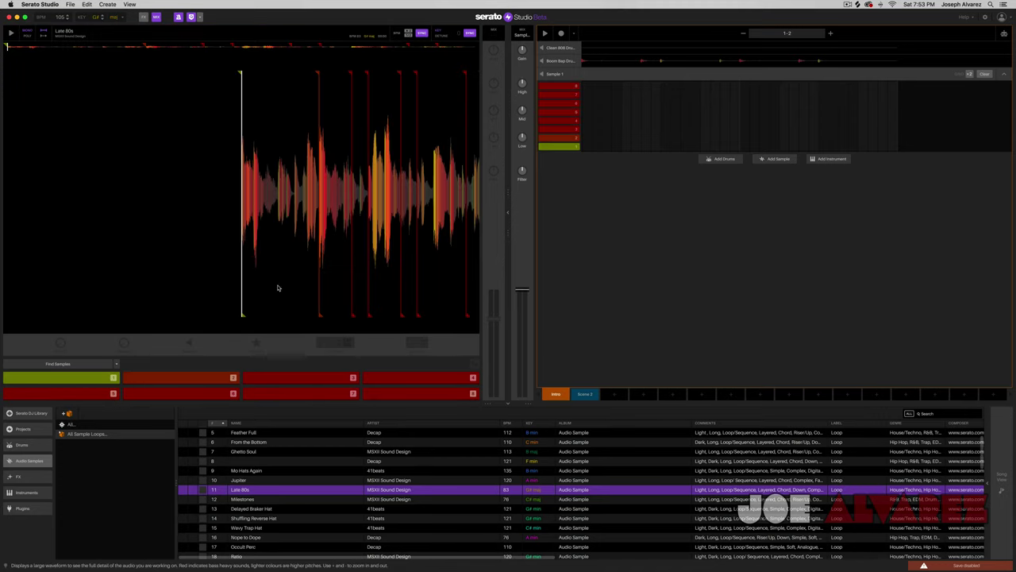
pyautogui.click(180, 370)
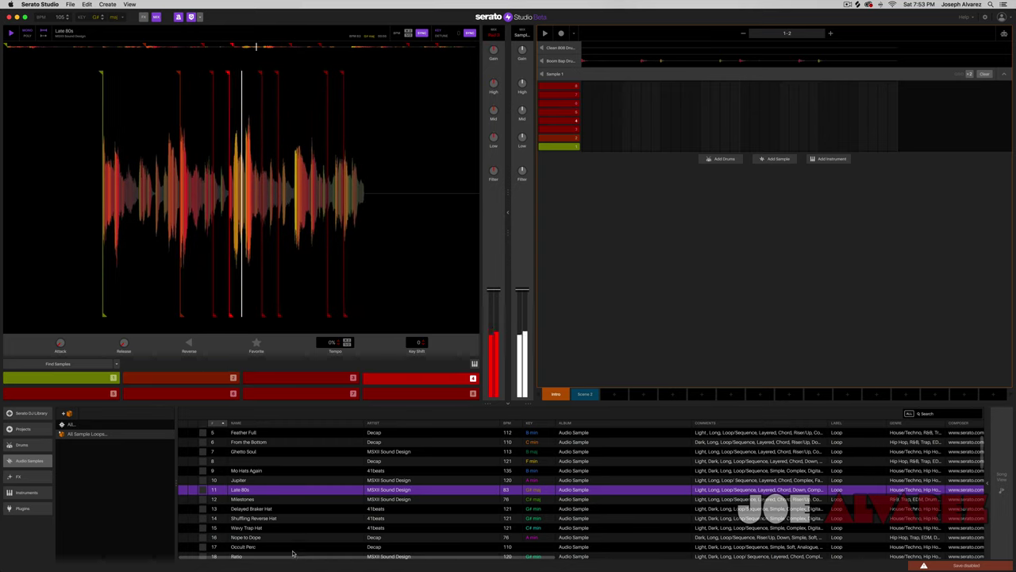
# Replace the deck's sample with the Samurai Plucked loop and set a cue point on pad 2
pyautogui.click(278, 508)
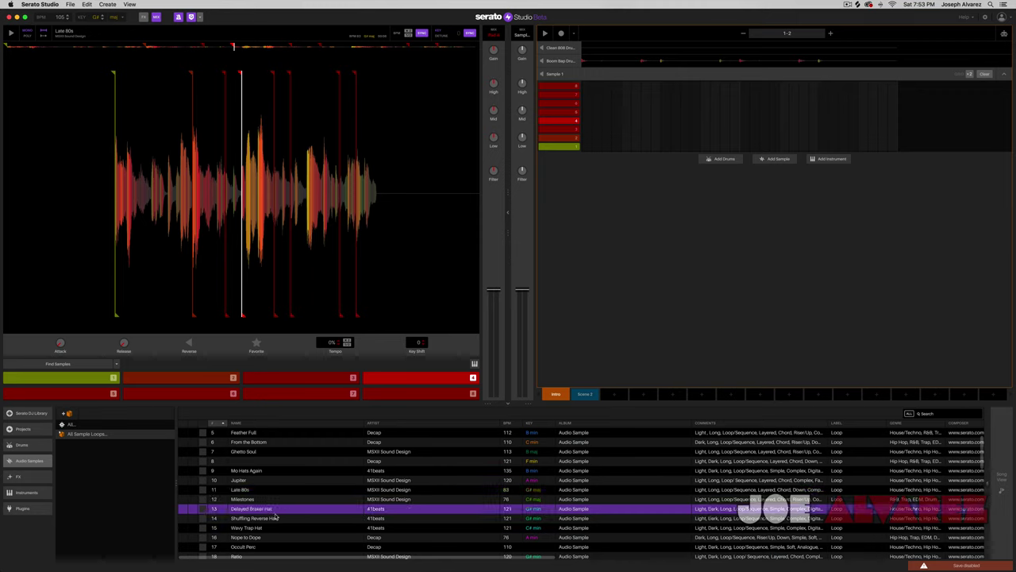
pyautogui.scroll(-3, 275, 519)
pyautogui.click(266, 520)
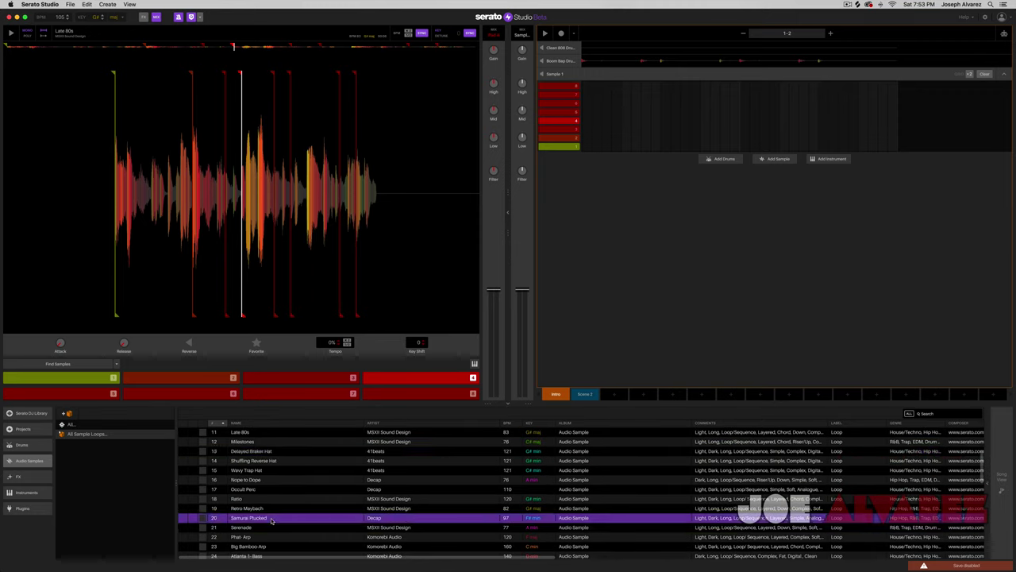
pyautogui.moveTo(260, 520); pyautogui.dragTo(186, 256)
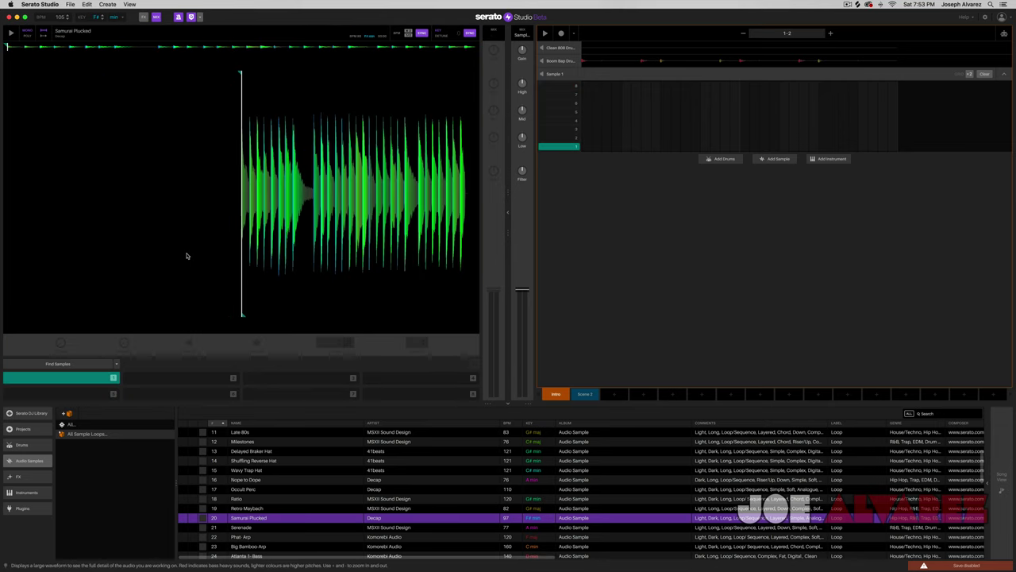
pyautogui.press('2')
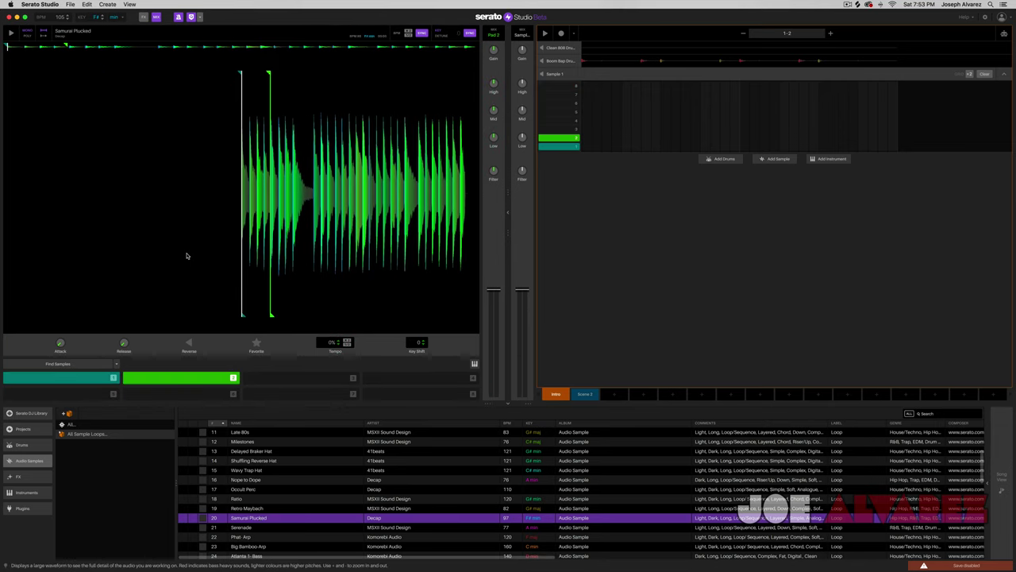
# Play the Samurai Plucked loop from pad 1, stop it, and replace the deck's sample with the Serenade loop
pyautogui.press('1')
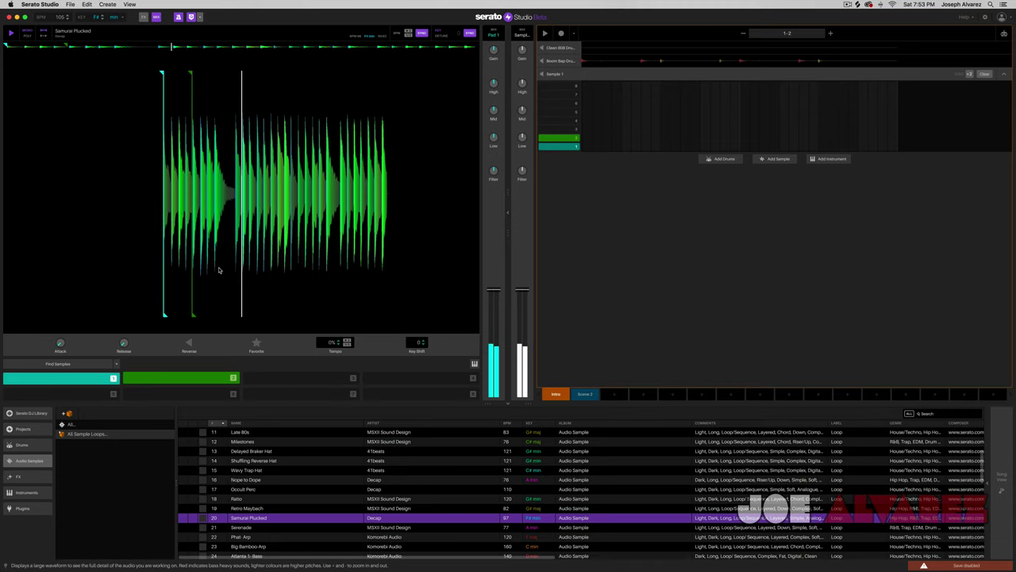
pyautogui.press('space')
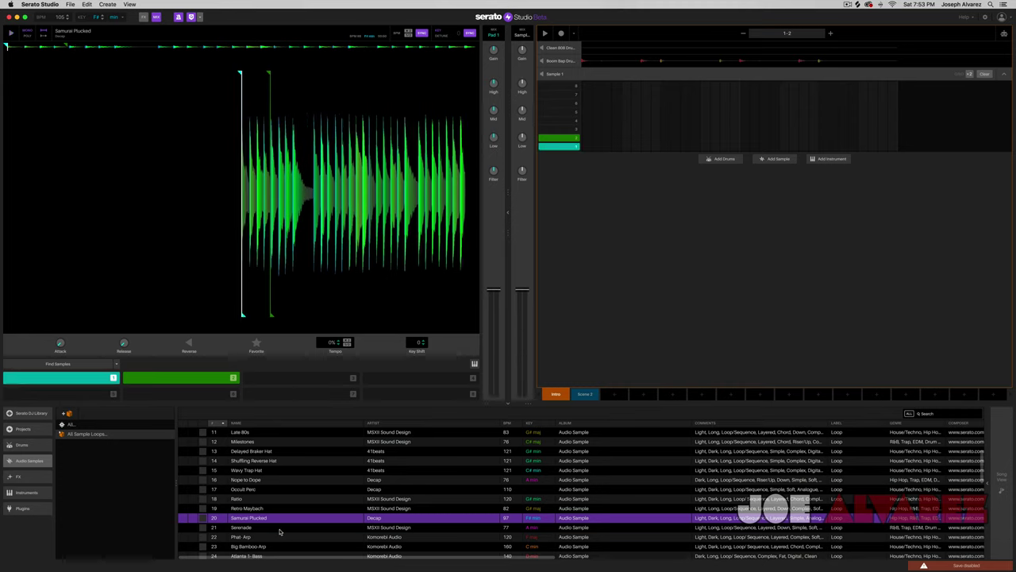
pyautogui.moveTo(244, 529); pyautogui.dragTo(260, 227)
# Play the Serenade slices on pads 1 to 5 to hear each section of the loop
pyautogui.press('1')
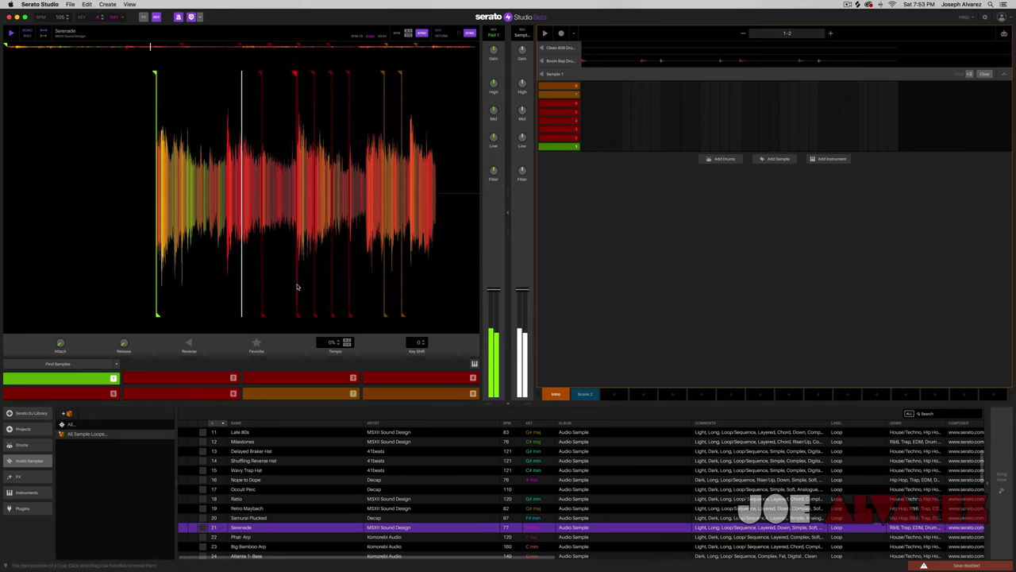
pyautogui.press('2')
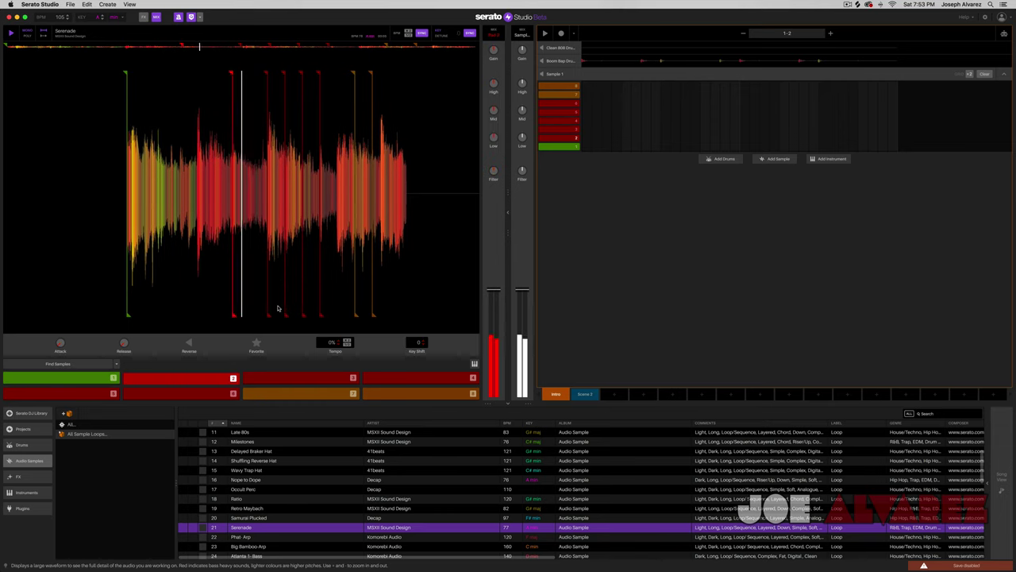
pyautogui.press('3')
pyautogui.press('1')
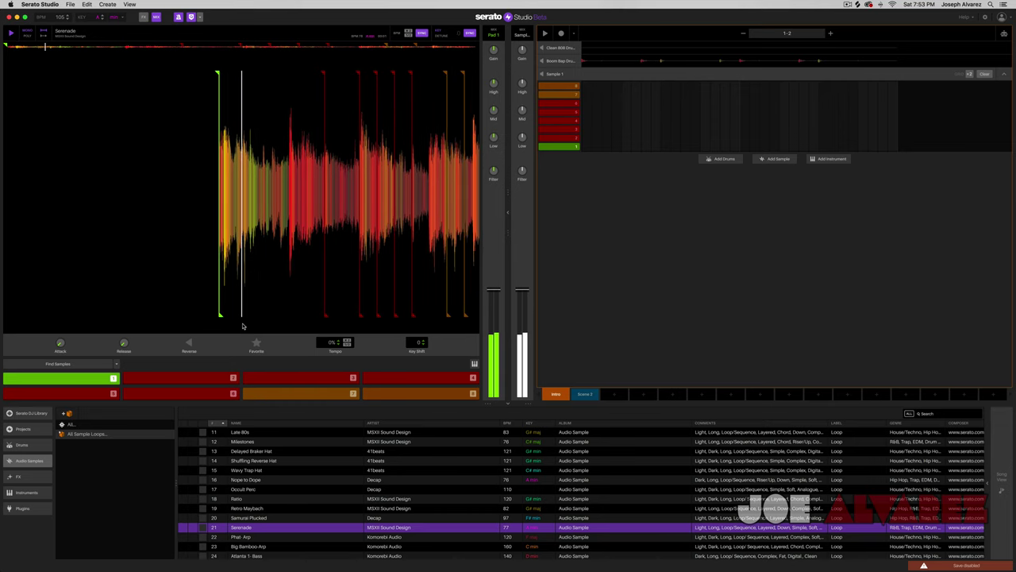
pyautogui.press('3')
pyautogui.press('4')
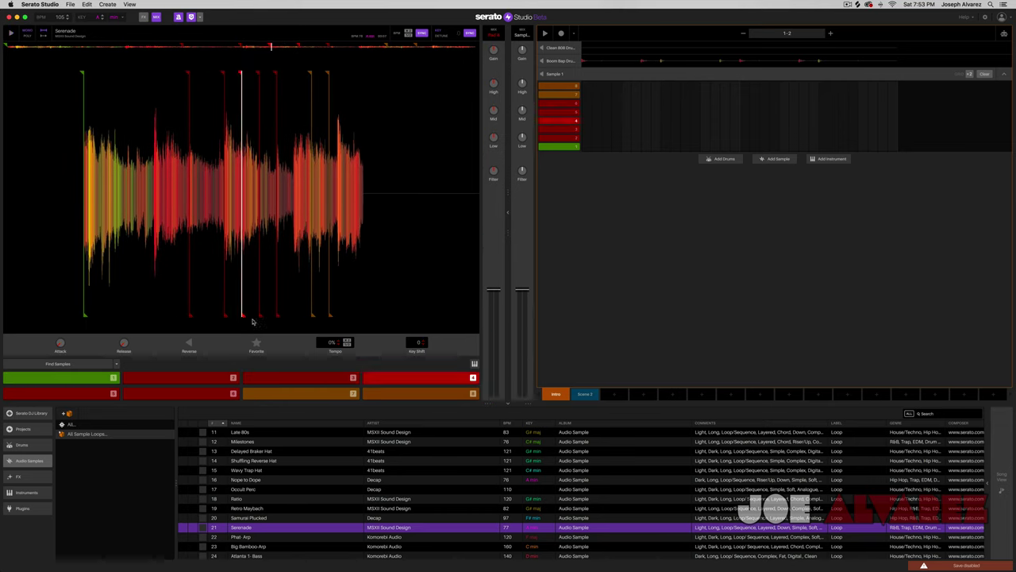
pyautogui.press('5')
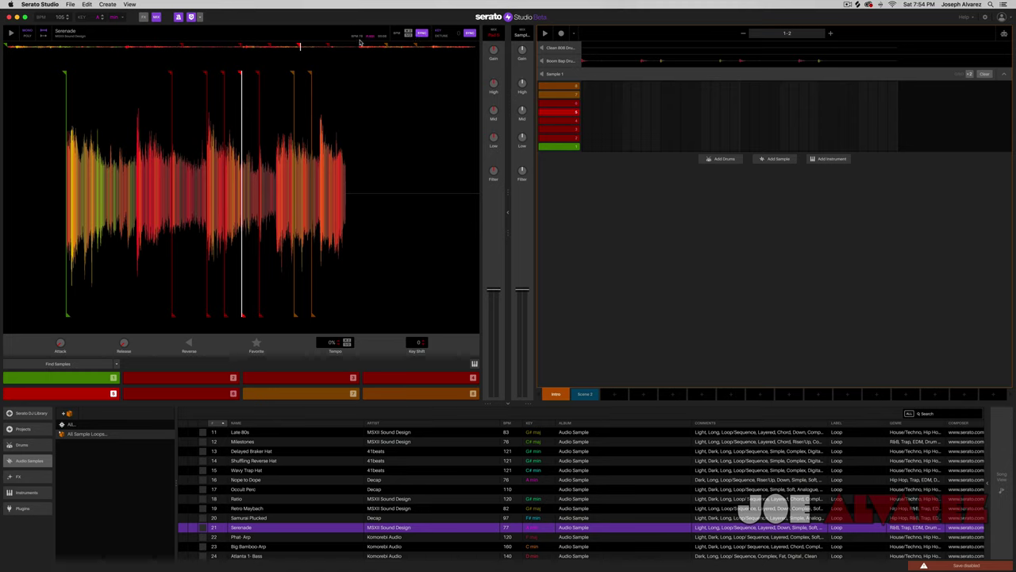
# Turn off the deck's key sync and lower its key shift to -4 while playing pad 5
pyautogui.click(470, 34)
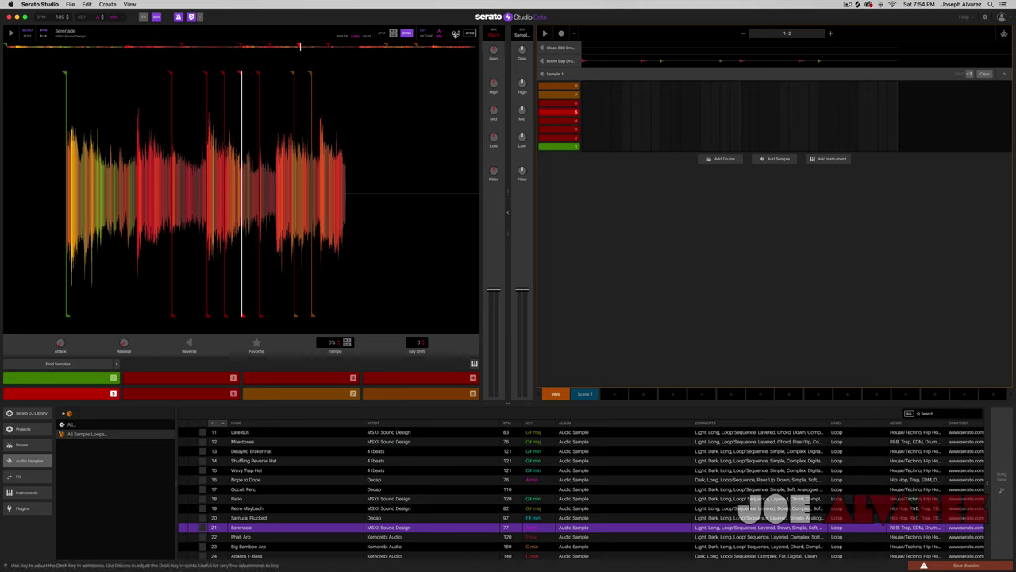
pyautogui.click(458, 35)
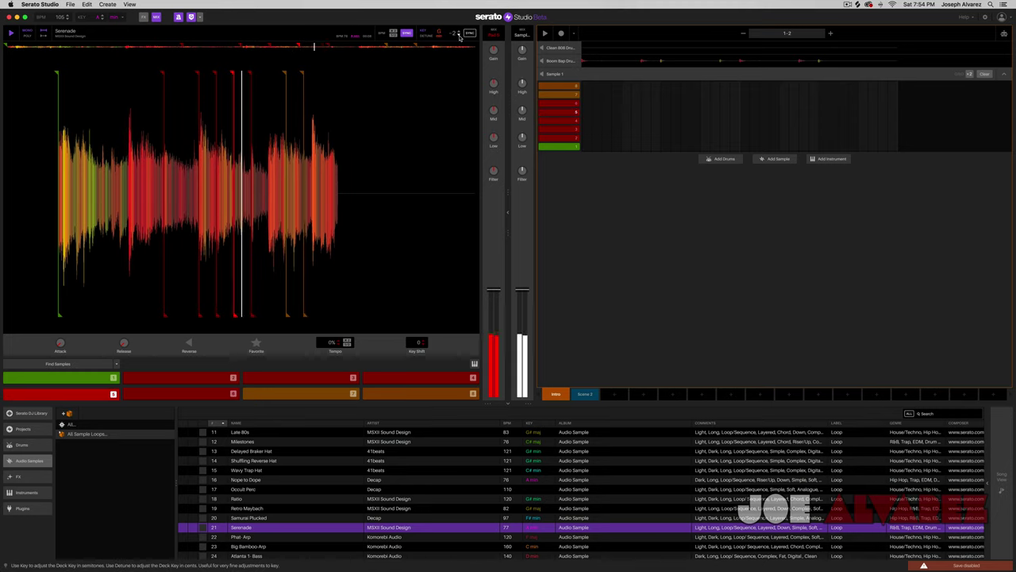
pyautogui.press('5')
pyautogui.press('5')
pyautogui.press('5')
pyautogui.click(459, 36)
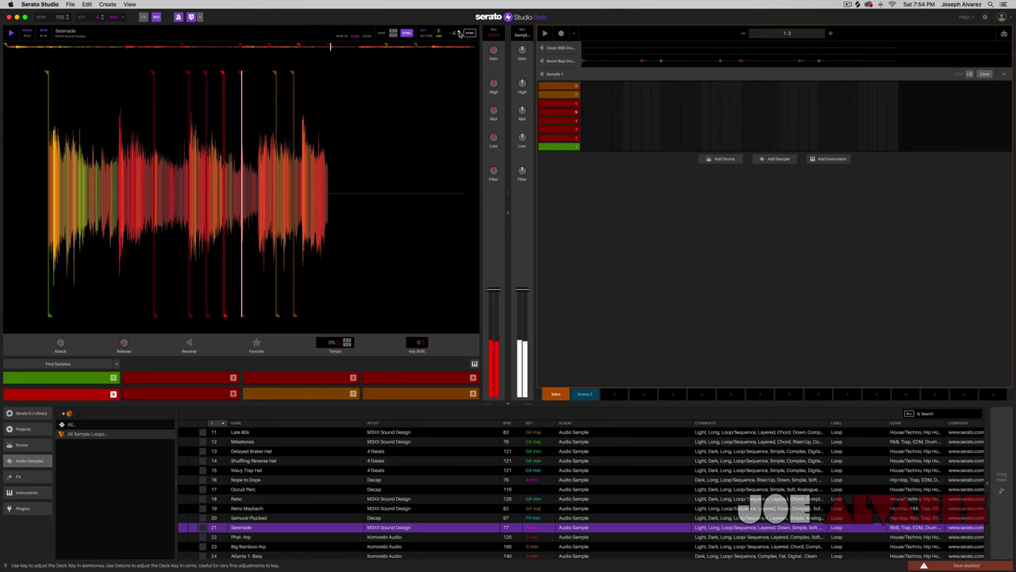
pyautogui.press('space')
pyautogui.press('5')
pyautogui.press('5')
pyautogui.press('5')
pyautogui.press('5')
# Return the Serenade deck's key shift to 0, play a slice to hear it, and stop playback
pyautogui.click(459, 31)
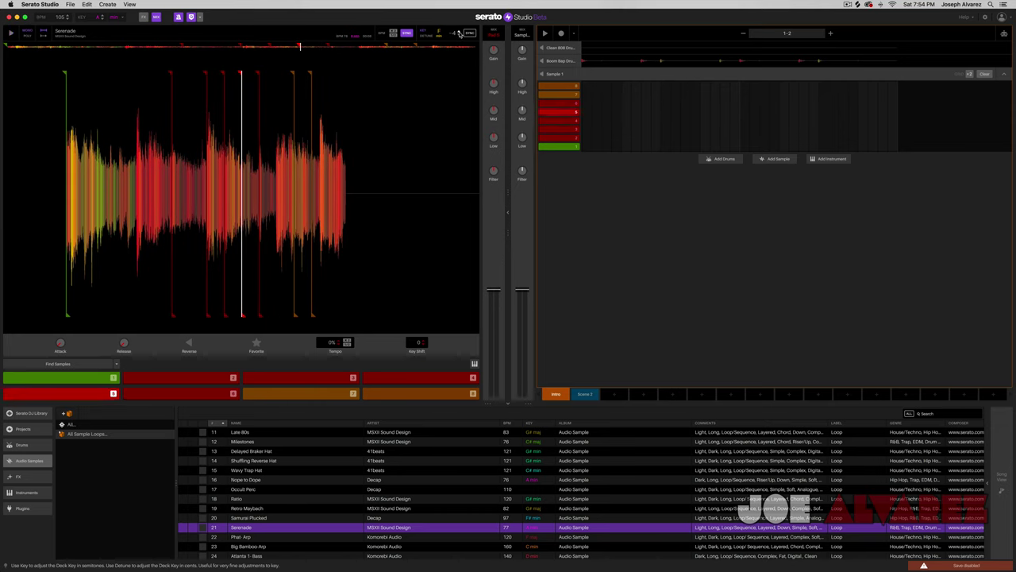
pyautogui.click(459, 31)
pyautogui.click(458, 31)
pyautogui.click(459, 31)
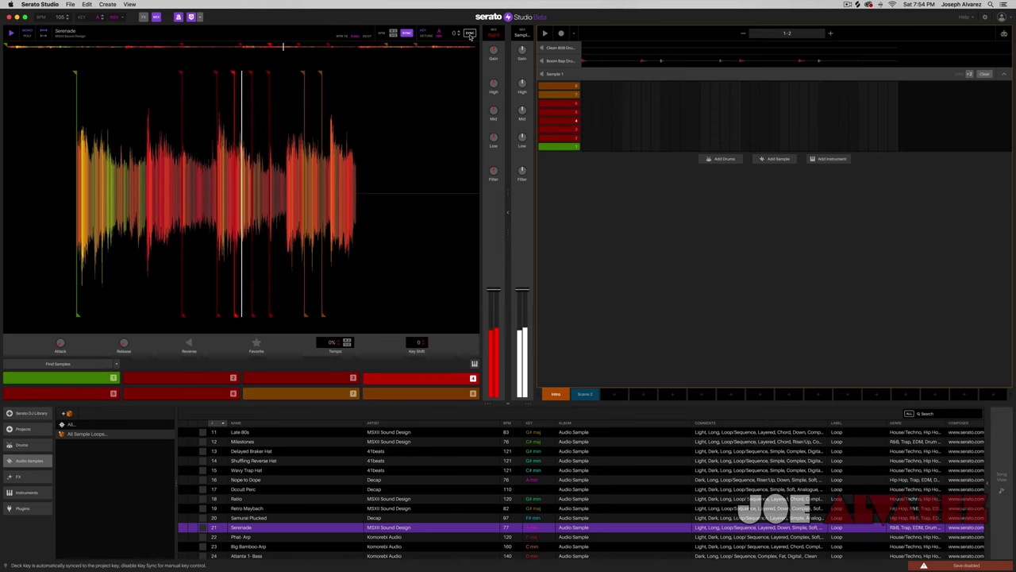
pyautogui.press('space')
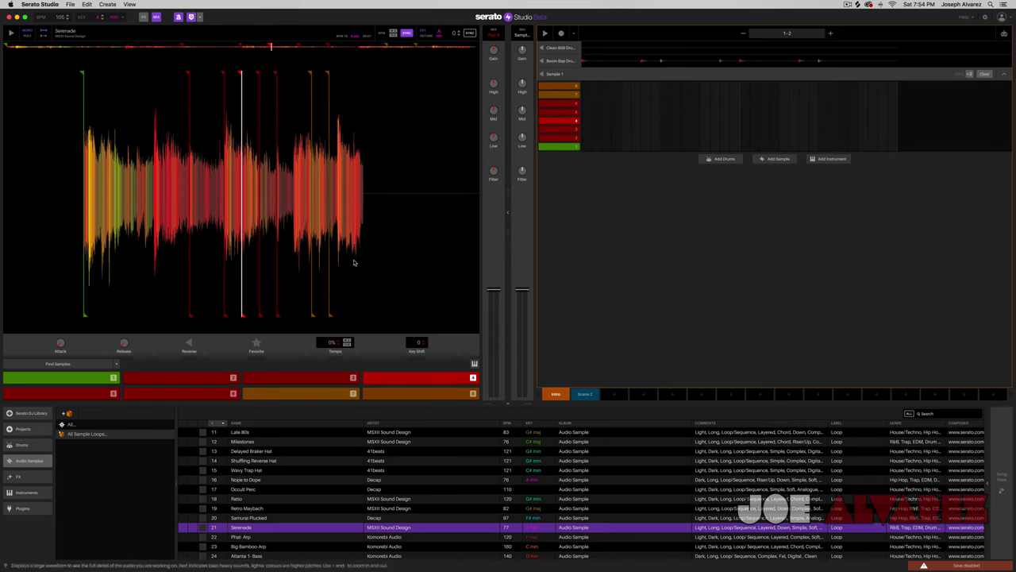
# Switch the cue point mode to Set Slicer with size 1 and slice the Serenade loop onto the pads
pyautogui.click(116, 366)
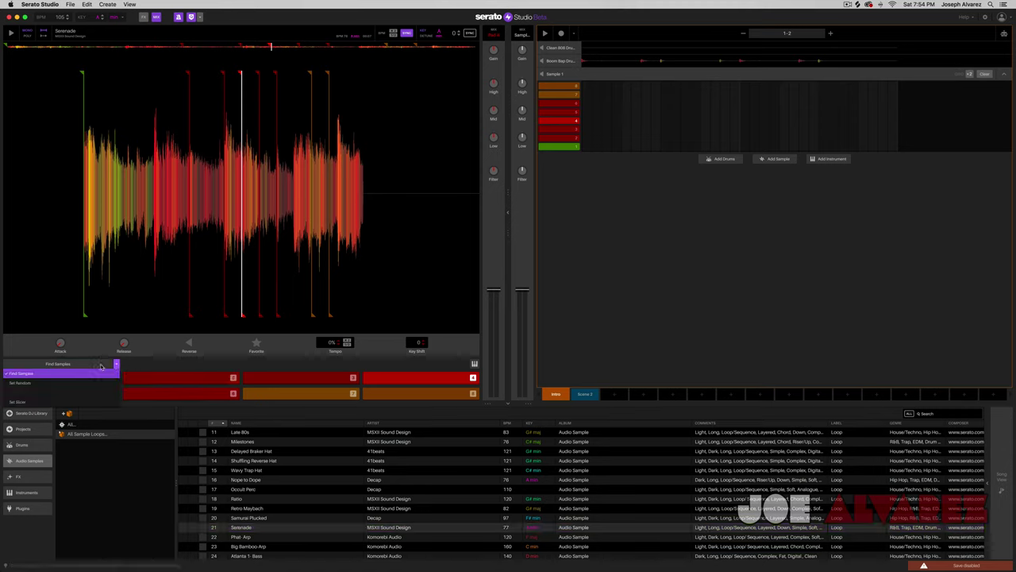
pyautogui.click(24, 401)
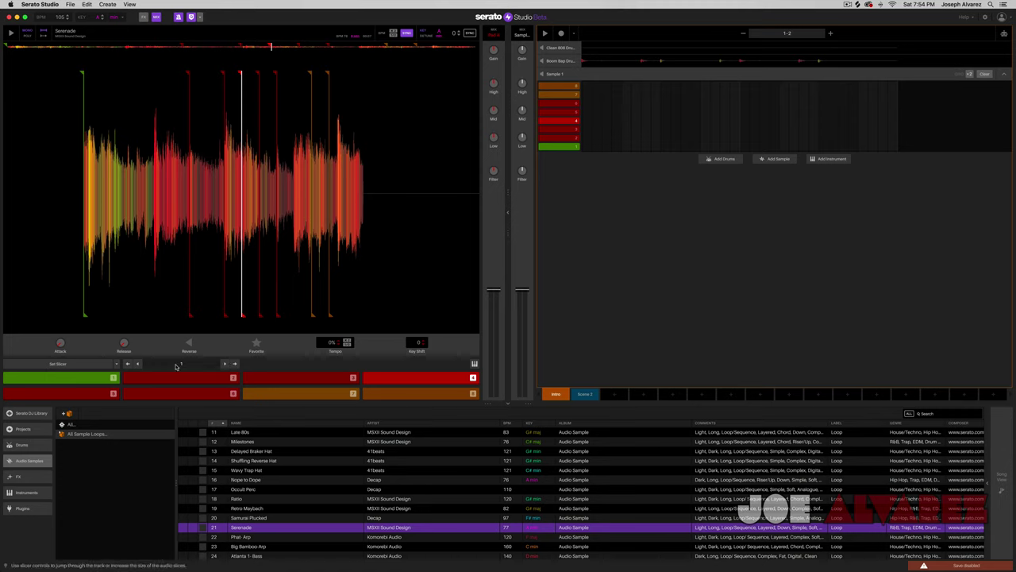
pyautogui.click(77, 365)
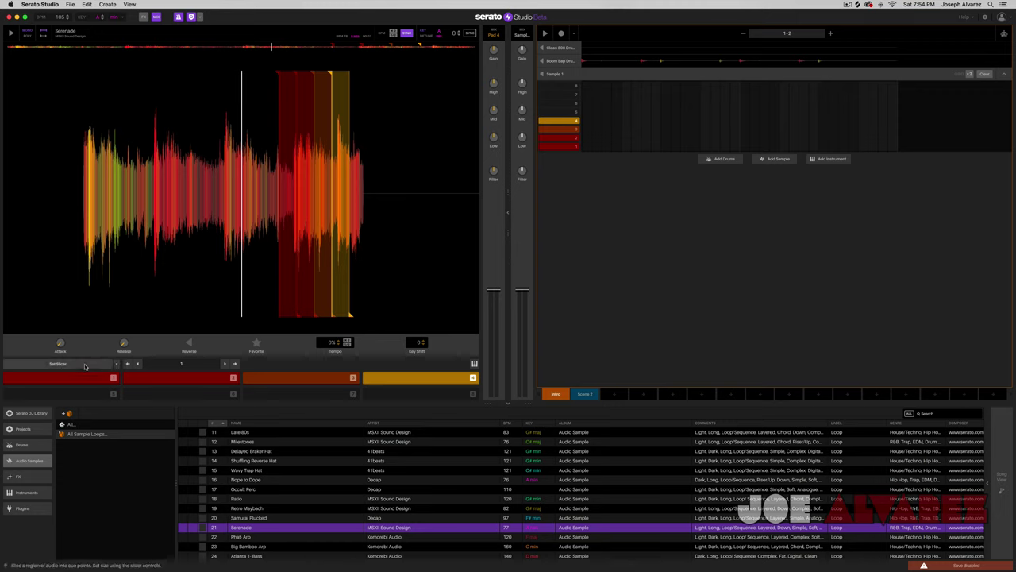
# Set a cue point on pad 5 in the first part of the waveform and play the new slices
pyautogui.moveTo(246, 231); pyautogui.dragTo(335, 239)
pyautogui.press('5')
pyautogui.press('5')
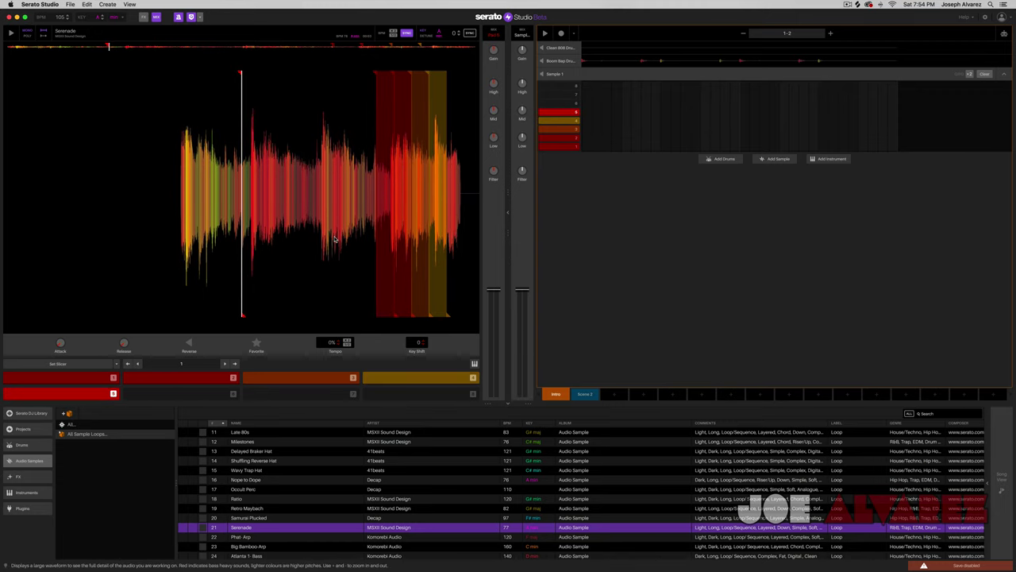
pyautogui.press('space')
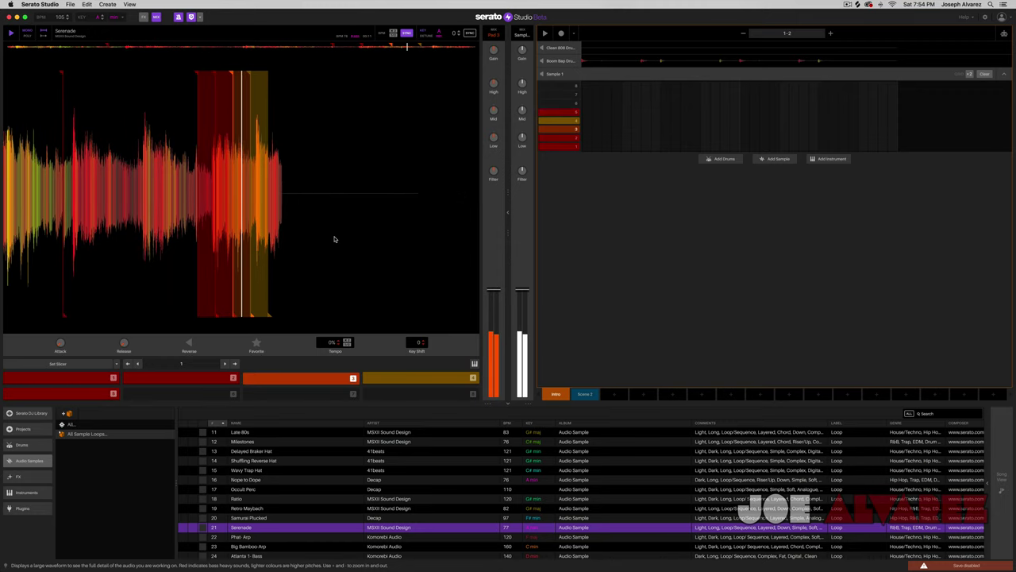
pyautogui.press('space')
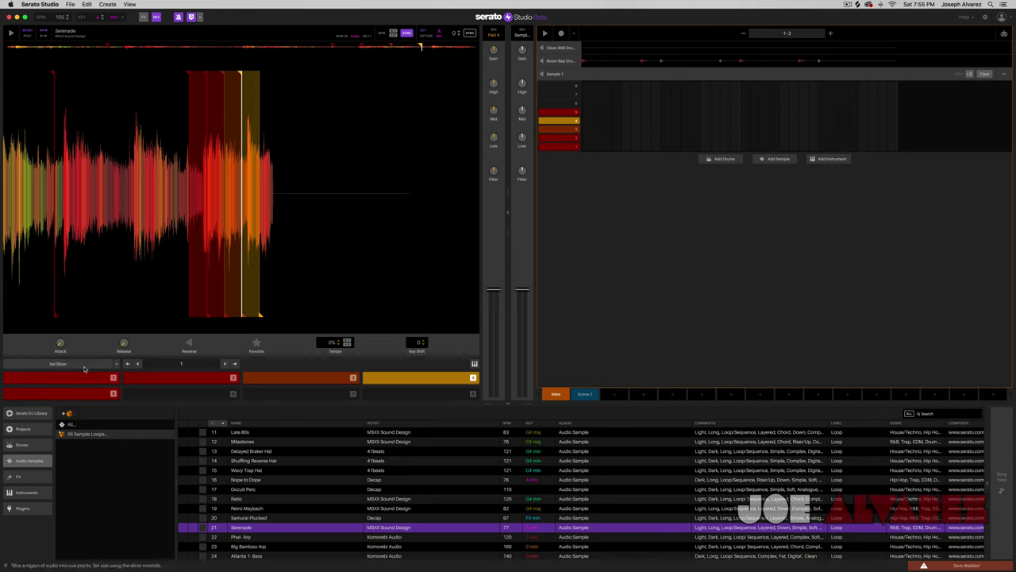
# Switch the cue point mode to Find Samples, regenerate the cue points on all pads, and play some slices
pyautogui.click(40, 366)
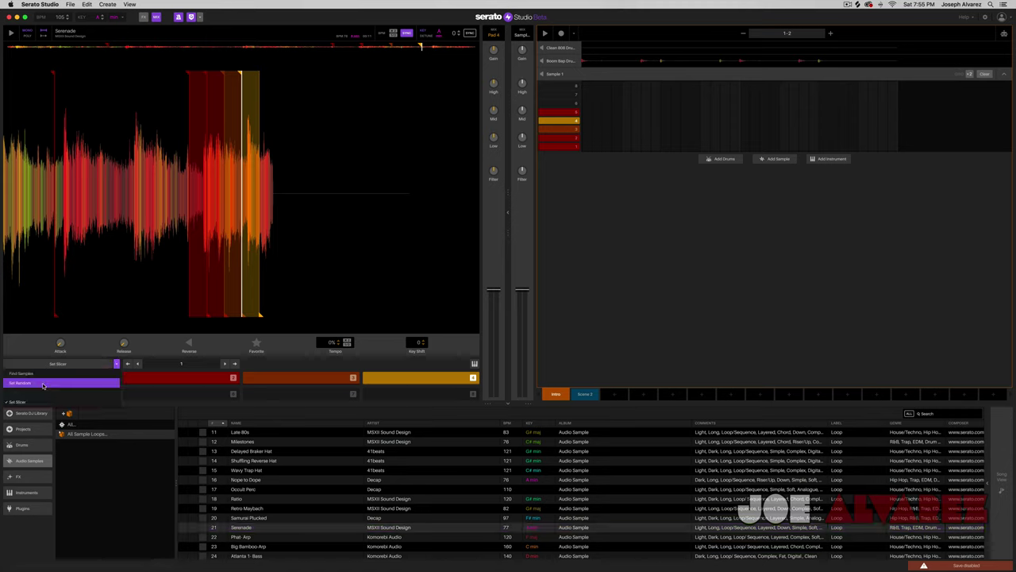
pyautogui.click(24, 372)
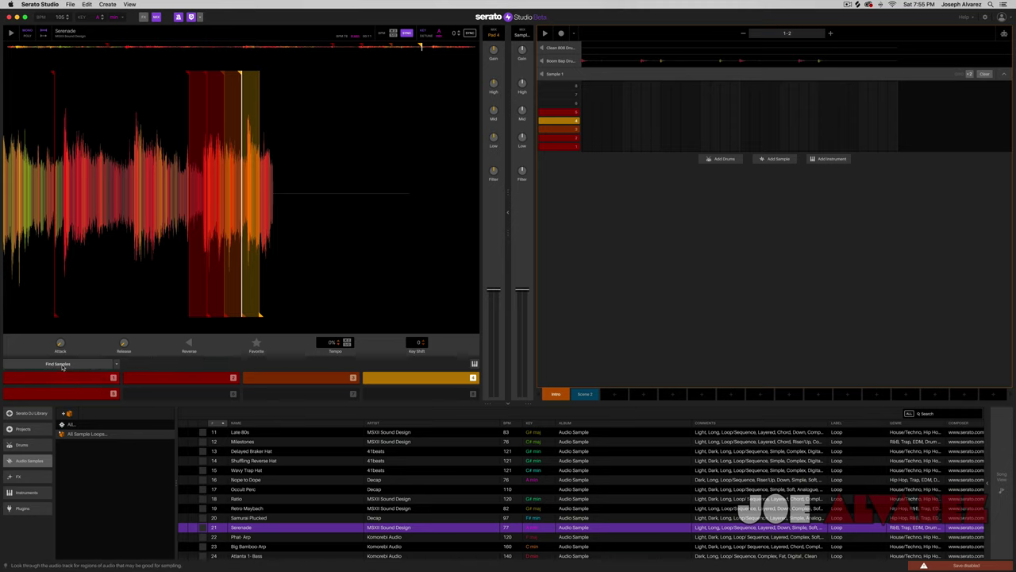
pyautogui.moveTo(98, 236); pyautogui.dragTo(253, 234)
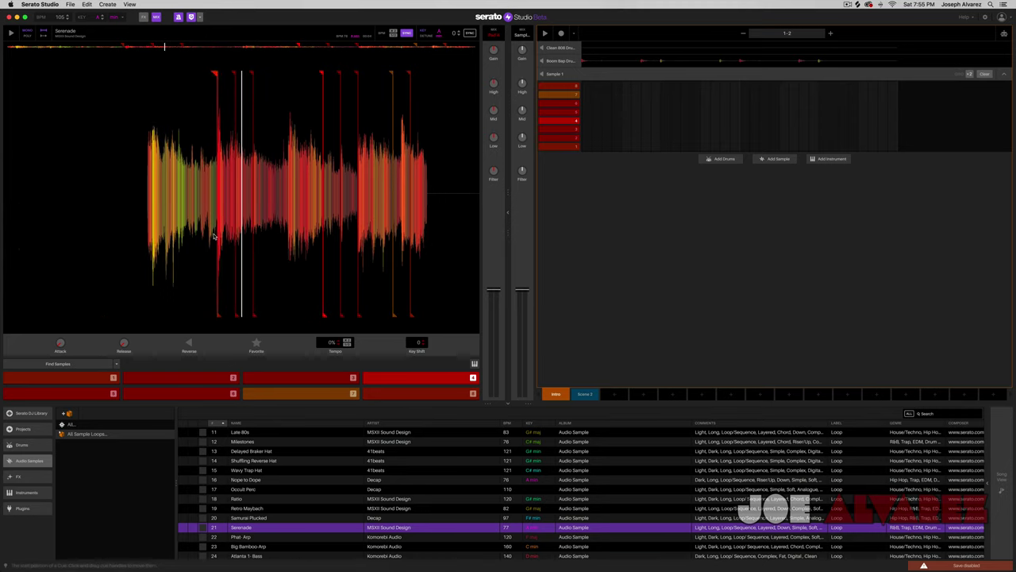
pyautogui.press('5')
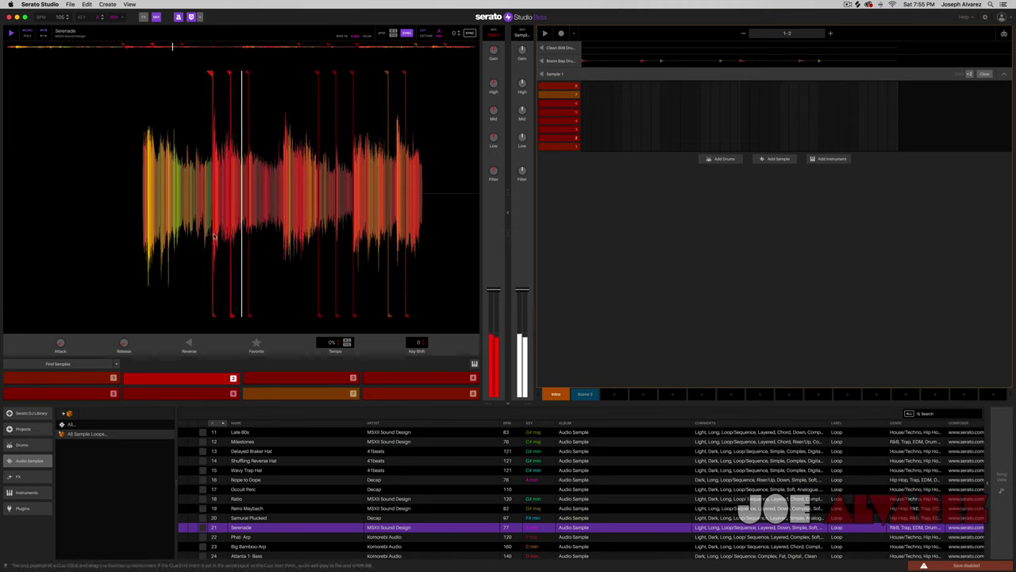
# Clear the cue points from all eight pads of the Serenade sample
pyautogui.click(88, 377)
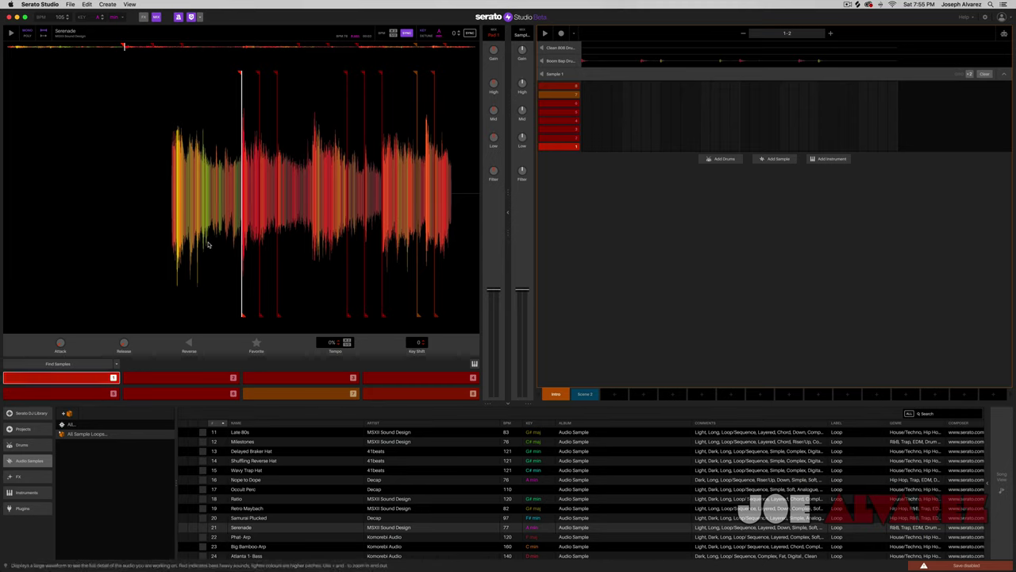
pyautogui.click(167, 378)
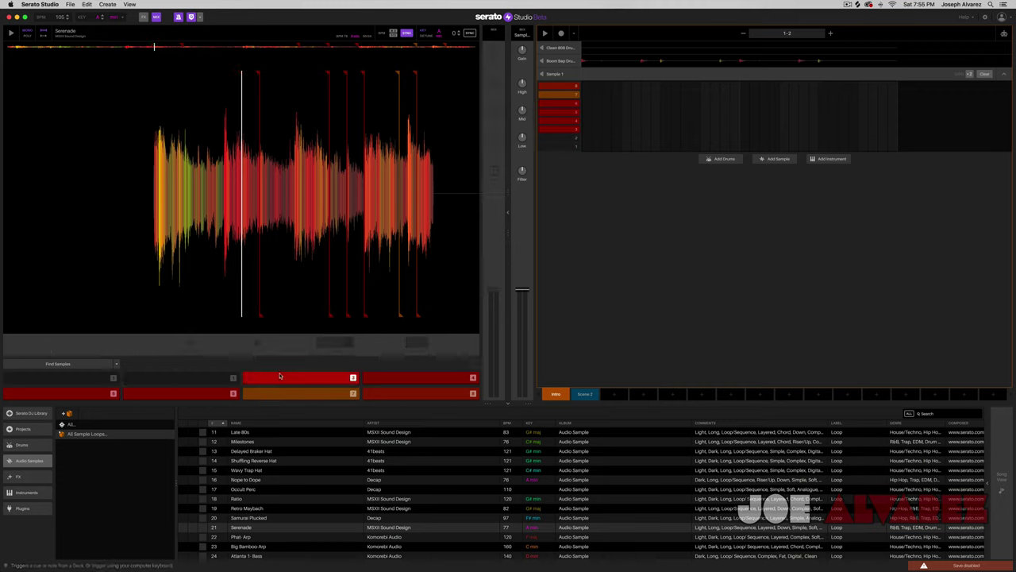
pyautogui.click(279, 376)
pyautogui.click(399, 378)
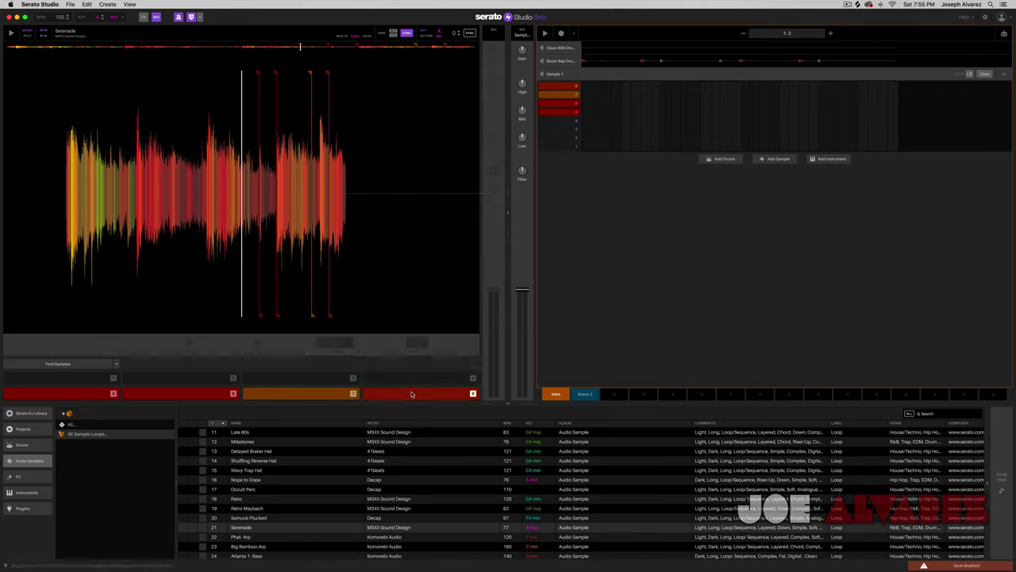
pyautogui.click(411, 394)
pyautogui.click(153, 394)
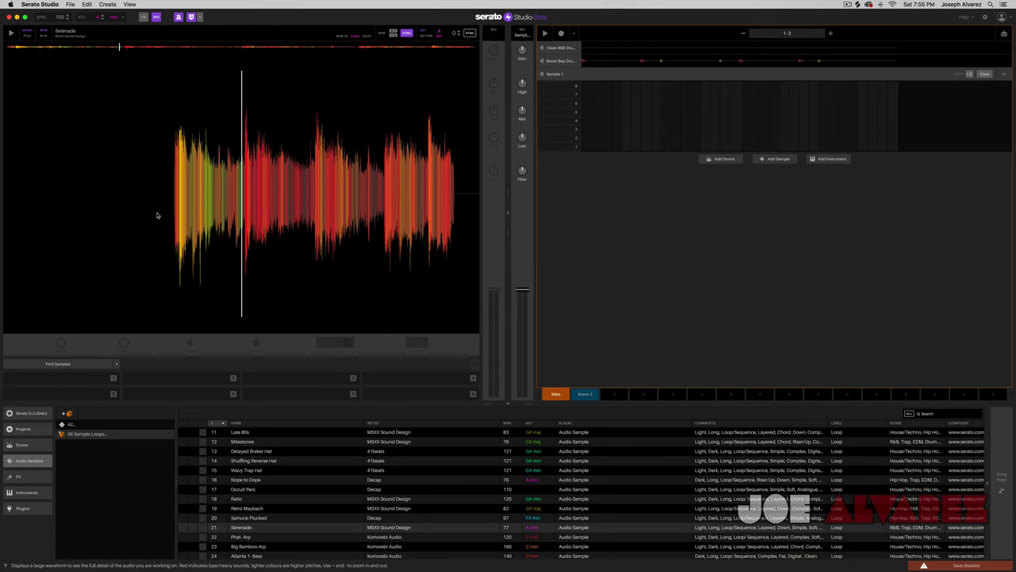
# Set cue points on pad 1 at the start of Serenade and on pad 2 at the second chord hit
pyautogui.moveTo(157, 215); pyautogui.dragTo(220, 211)
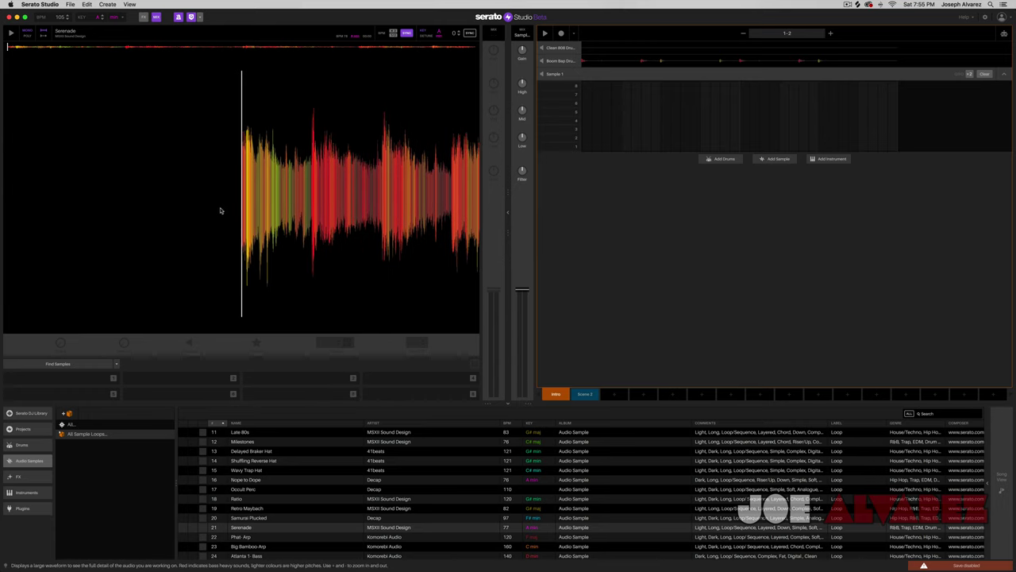
pyautogui.press('1')
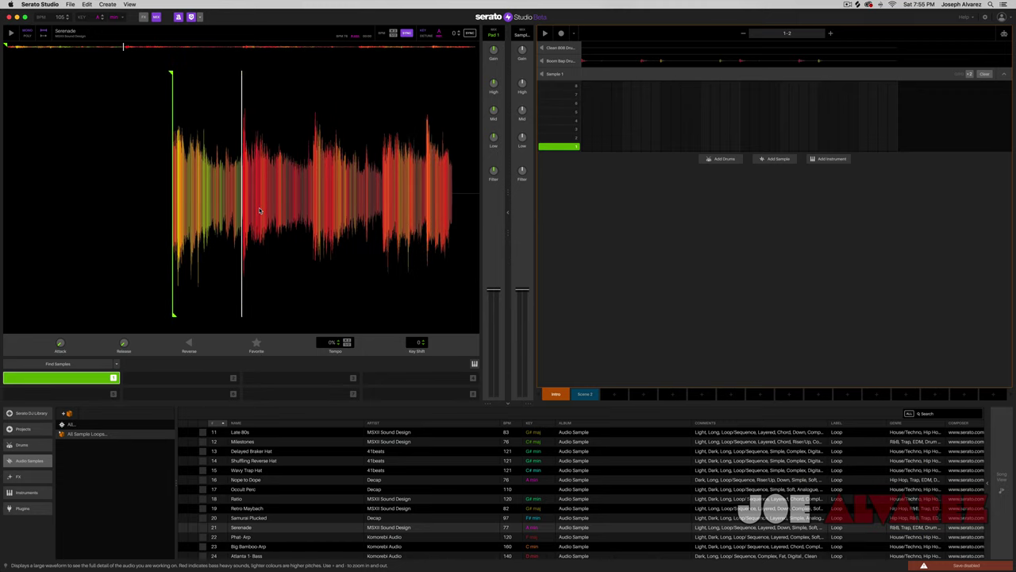
pyautogui.press('space')
pyautogui.press('2')
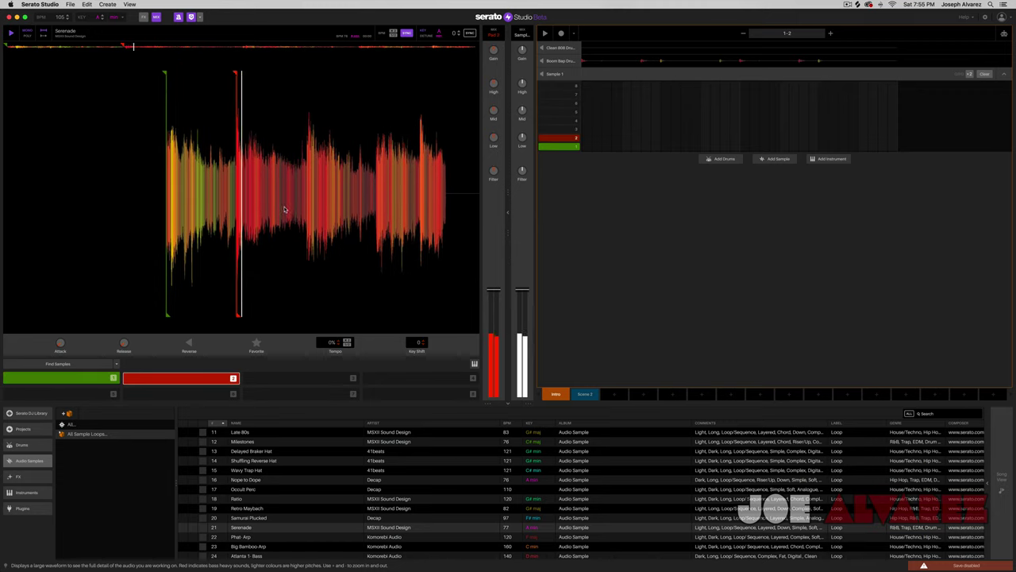
# Set cue points on pads 3, 4 and 5 at the three remaining strong hits of the Serenade waveform
pyautogui.moveTo(252, 212); pyautogui.dragTo(232, 214)
pyautogui.press('3')
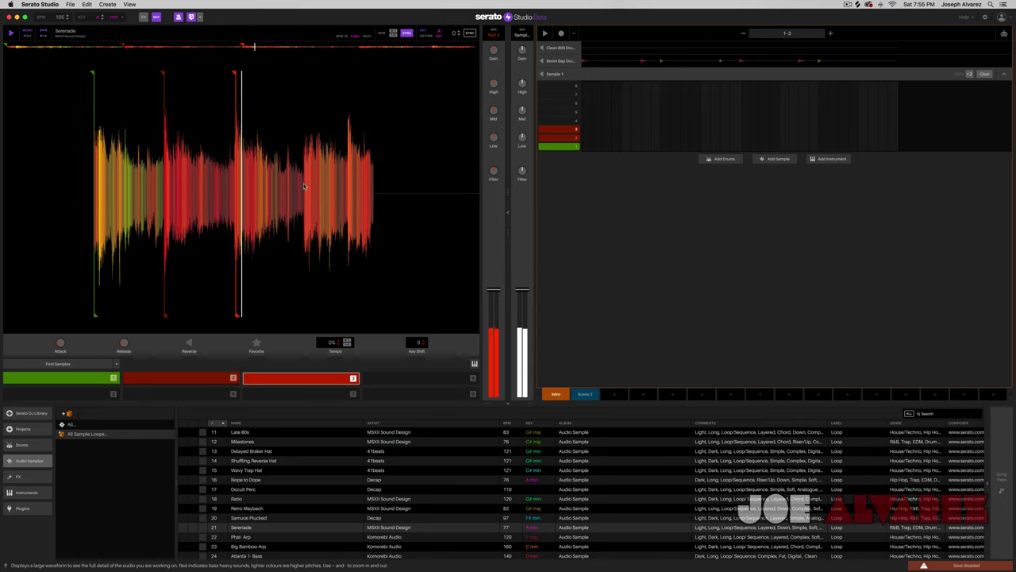
pyautogui.moveTo(268, 197); pyautogui.dragTo(268, 196)
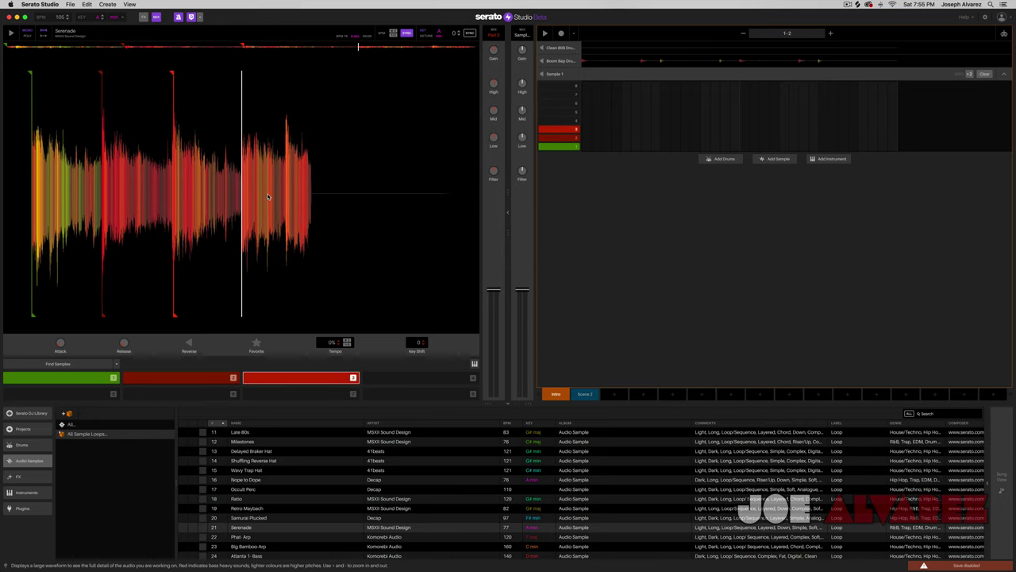
pyautogui.press('4')
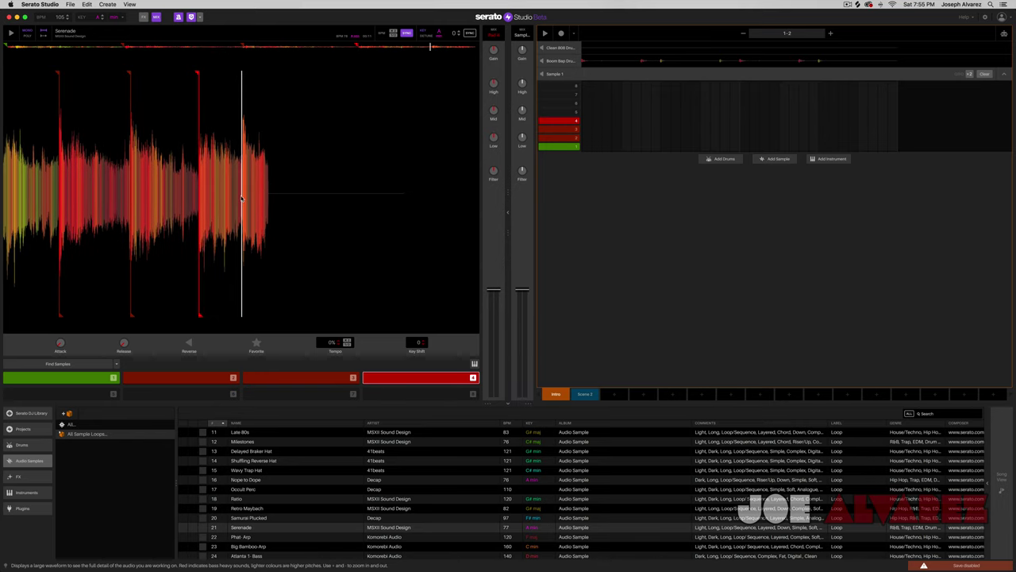
pyautogui.press('5')
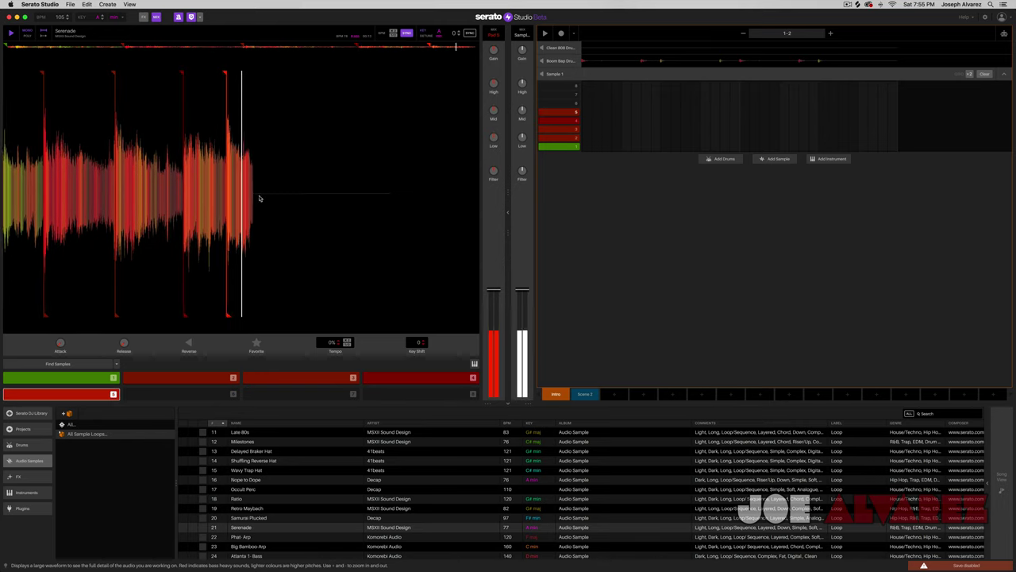
# Move the end point of pad 3's cue to the start of pad 4's cue
pyautogui.moveTo(161, 244)
pyautogui.mouseDown()
pyautogui.moveTo(220, 257)
pyautogui.moveTo(199, 271)
pyautogui.mouseUp()
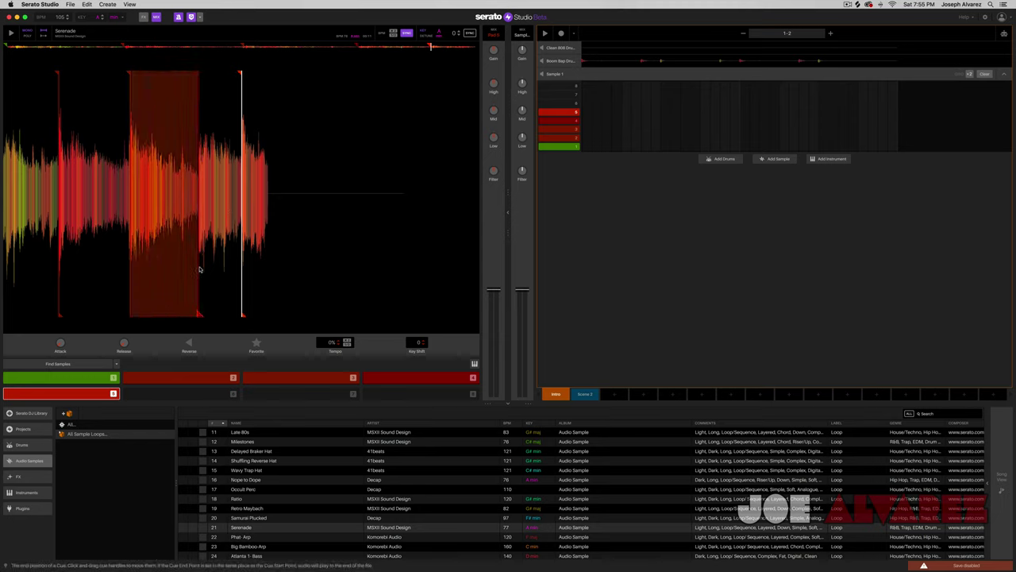
# Set the end points of pads 1, 2, 4 and 5 so each Serenade slice stops around the next cue or the sample's end
pyautogui.press('-')
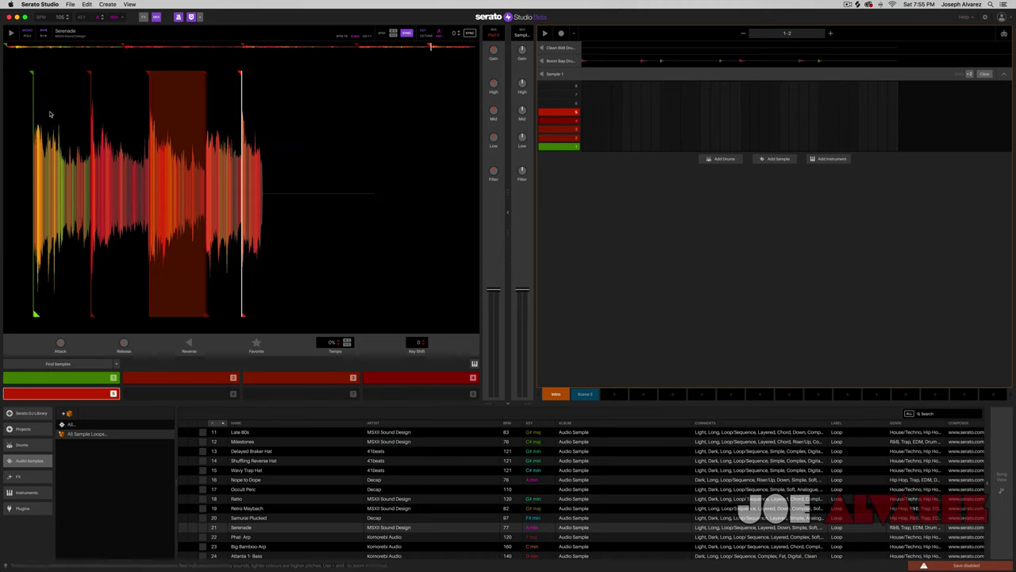
pyautogui.press('-')
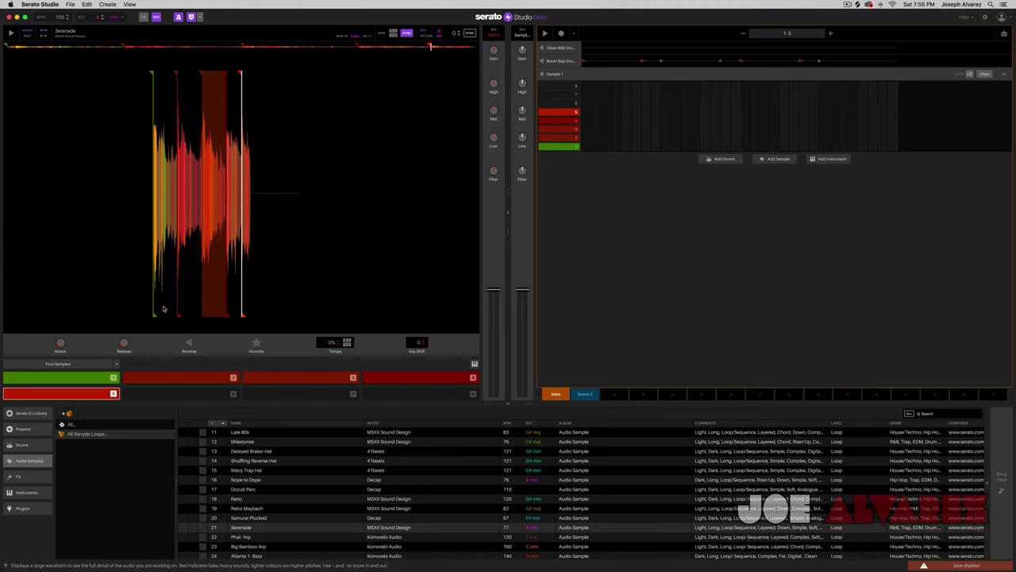
pyautogui.press('+')
pyautogui.press('+')
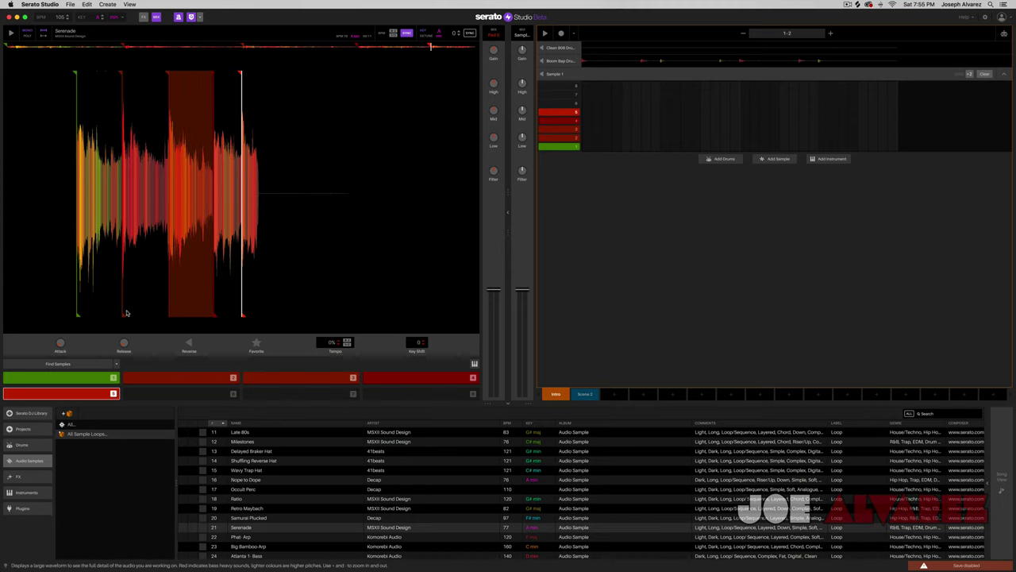
pyautogui.click(74, 376)
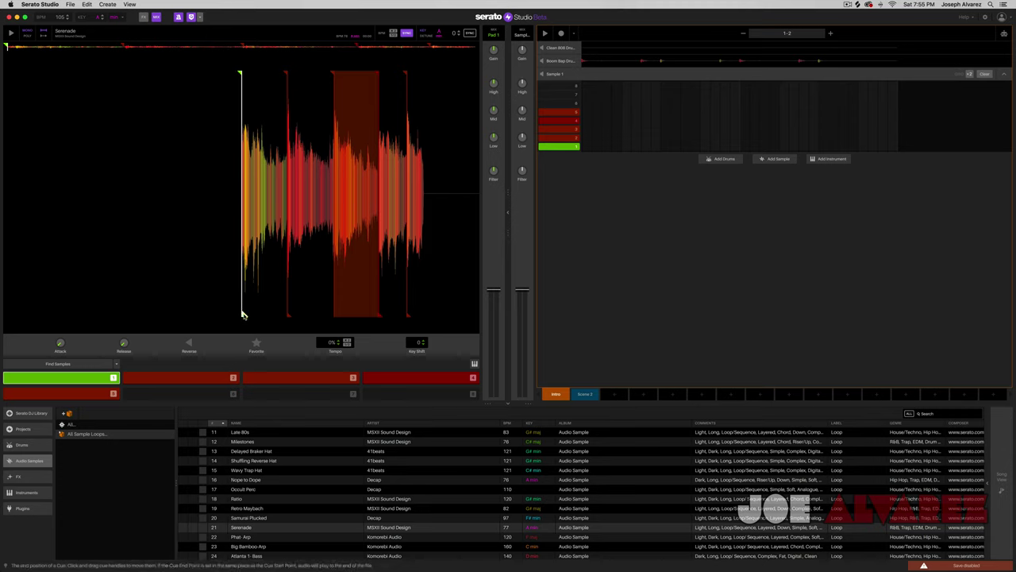
pyautogui.moveTo(242, 314); pyautogui.dragTo(425, 317)
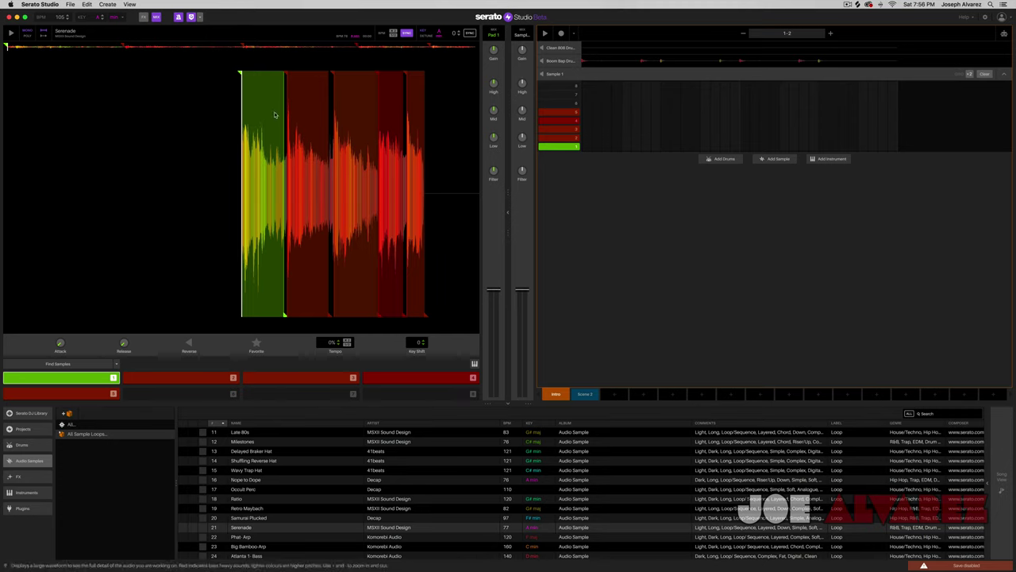
pyautogui.scroll(-3, 277, 306)
pyautogui.scroll(4, 267, 312)
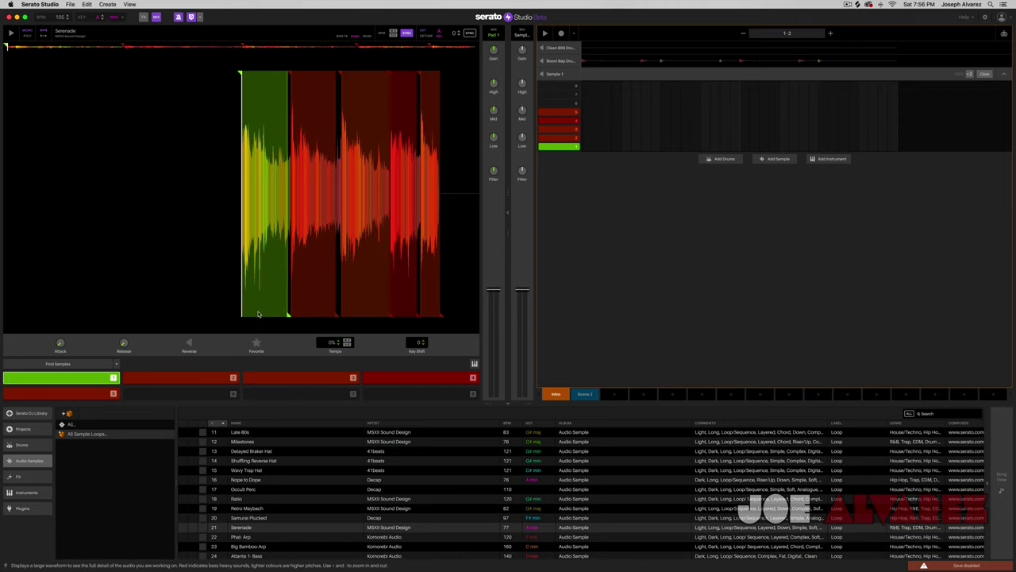
pyautogui.scroll(-2, 235, 100)
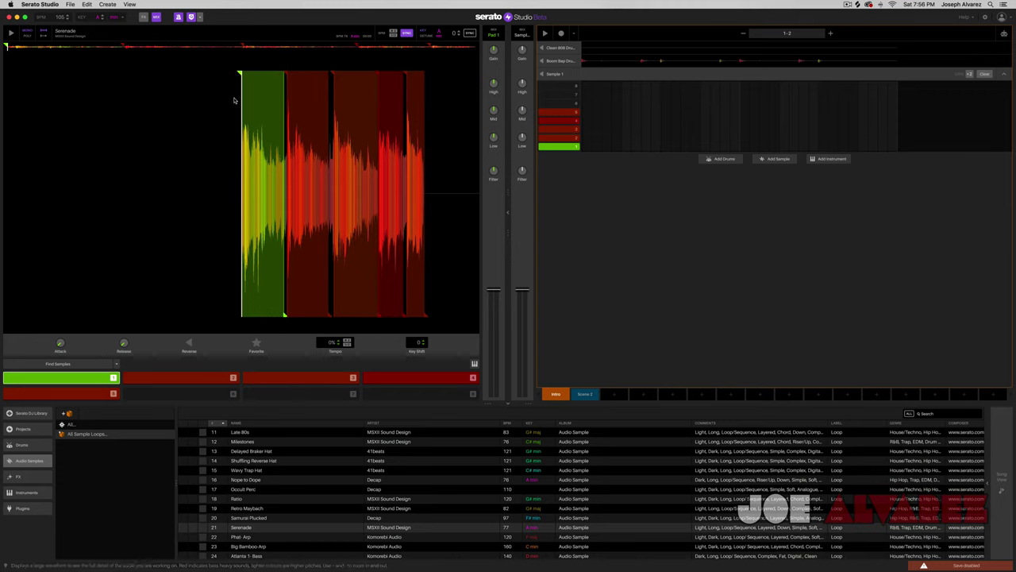
# Toggle the Serenade cues' hold/trigger playback mode and audition pads 1 and 3
pyautogui.click(44, 37)
pyautogui.press('1')
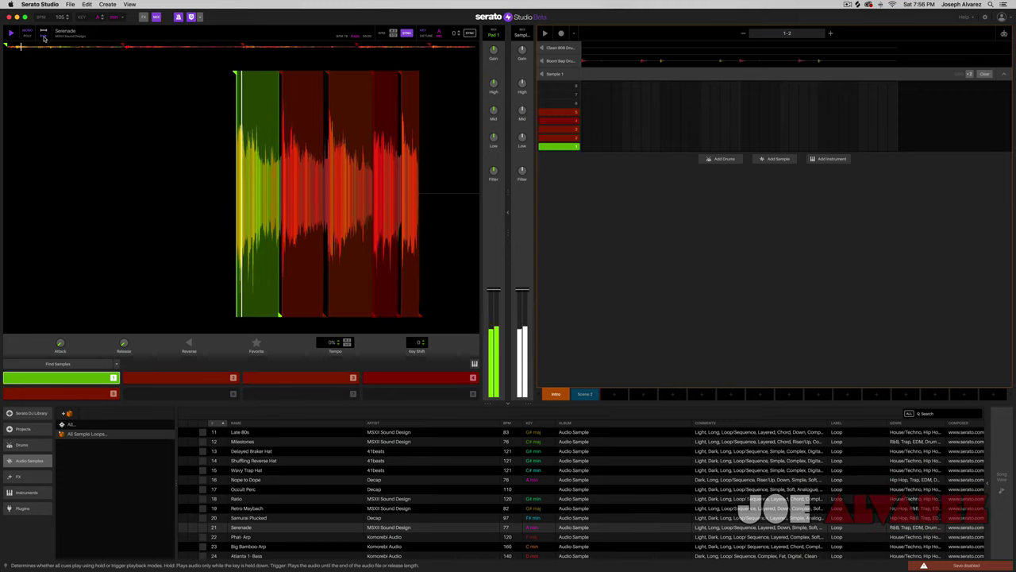
pyautogui.press('3')
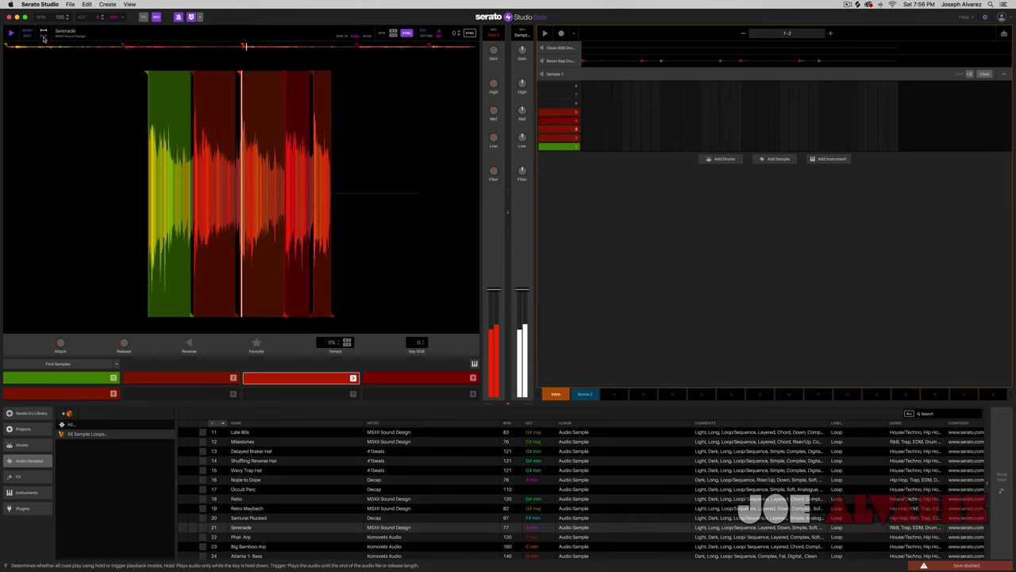
pyautogui.press('1')
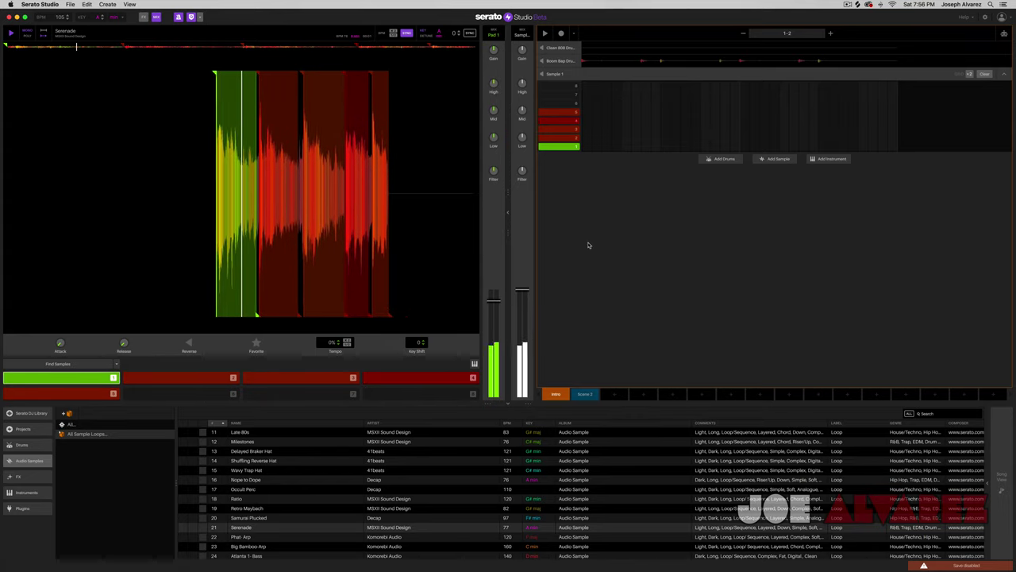
# Lower the Serenade channel's volume to balance it against the drum beat, and audition pads 1, 2 and 3
pyautogui.press('space')
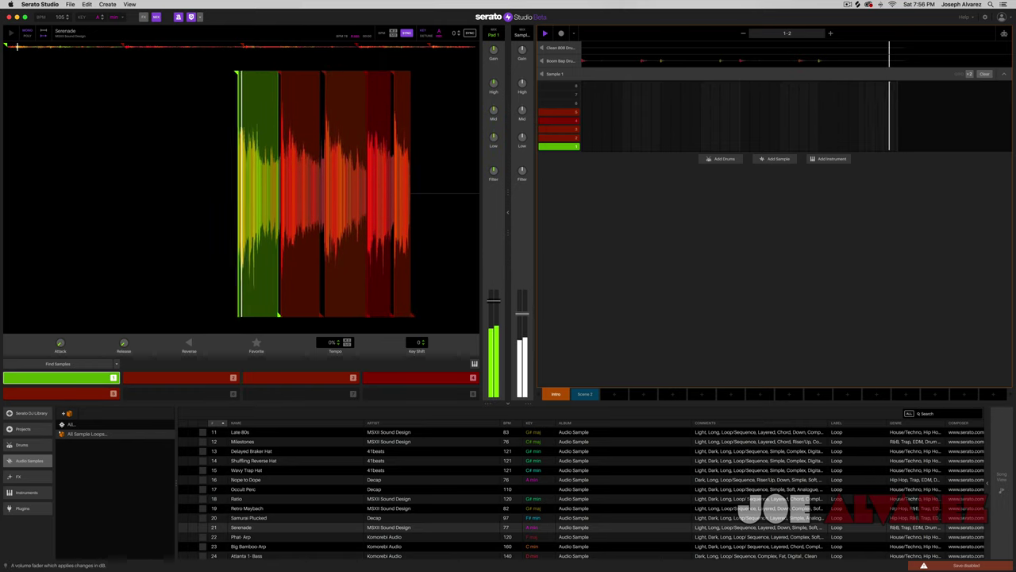
pyautogui.press('space')
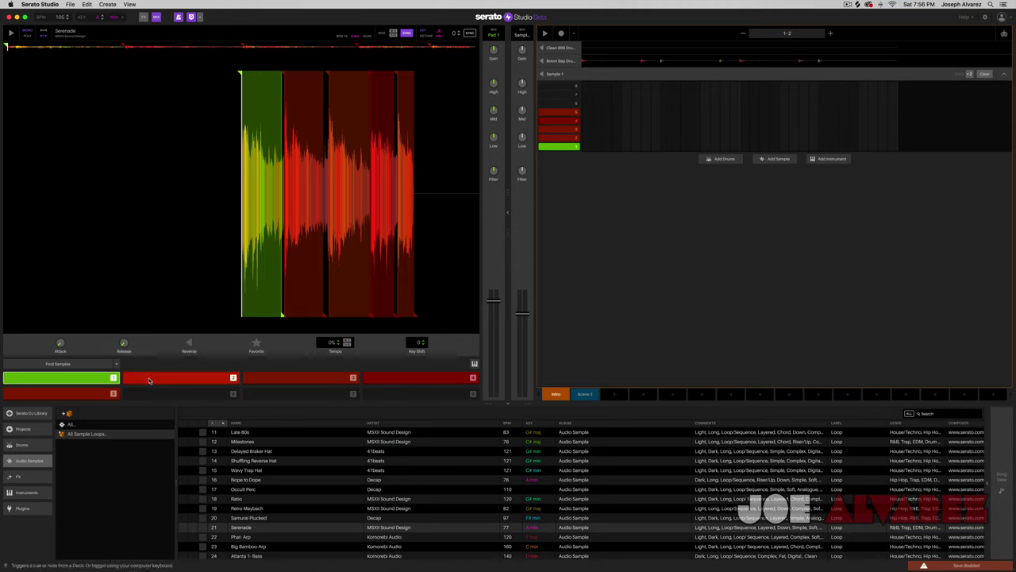
pyautogui.press('space')
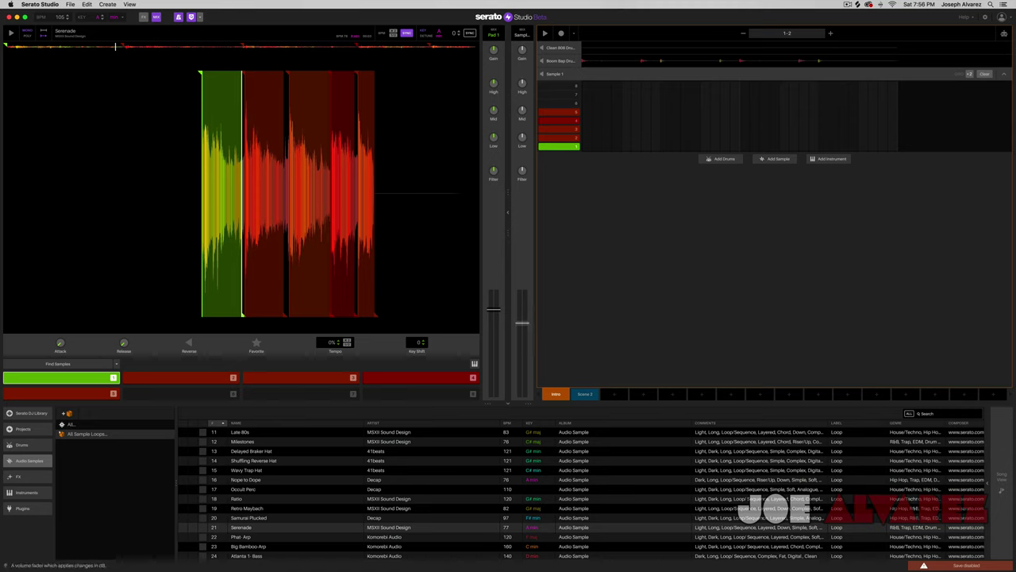
pyautogui.moveTo(523, 319); pyautogui.dragTo(523, 307)
pyautogui.press('2')
pyautogui.press('3')
pyautogui.press('1')
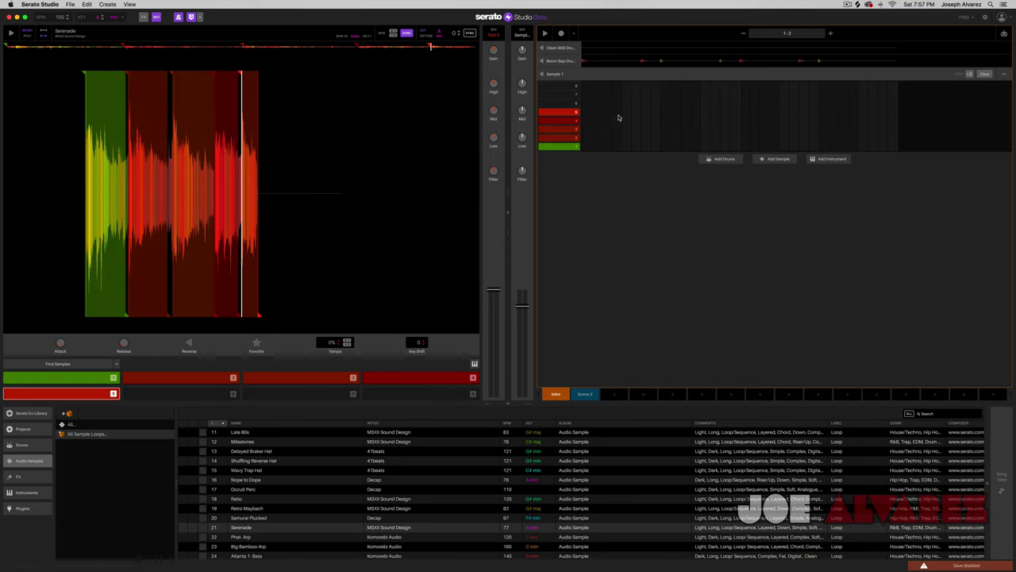
# Record a two-bar Serenade pattern in the Intro scene, playing pad 5 twice, pad 4 twice, pad 3 and pad 1
pyautogui.click(562, 34)
pyautogui.press('5')
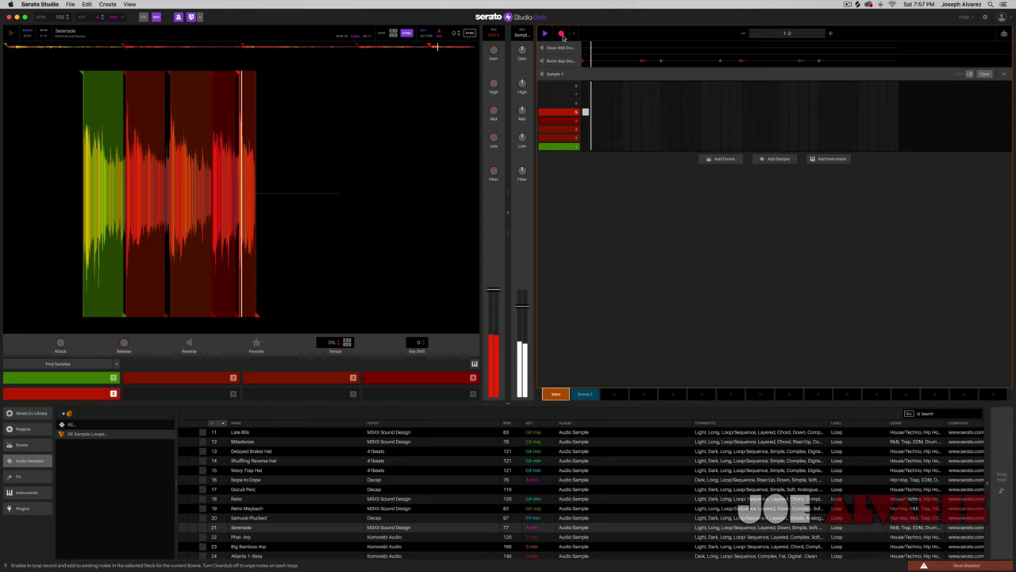
pyautogui.press('5')
pyautogui.press('4')
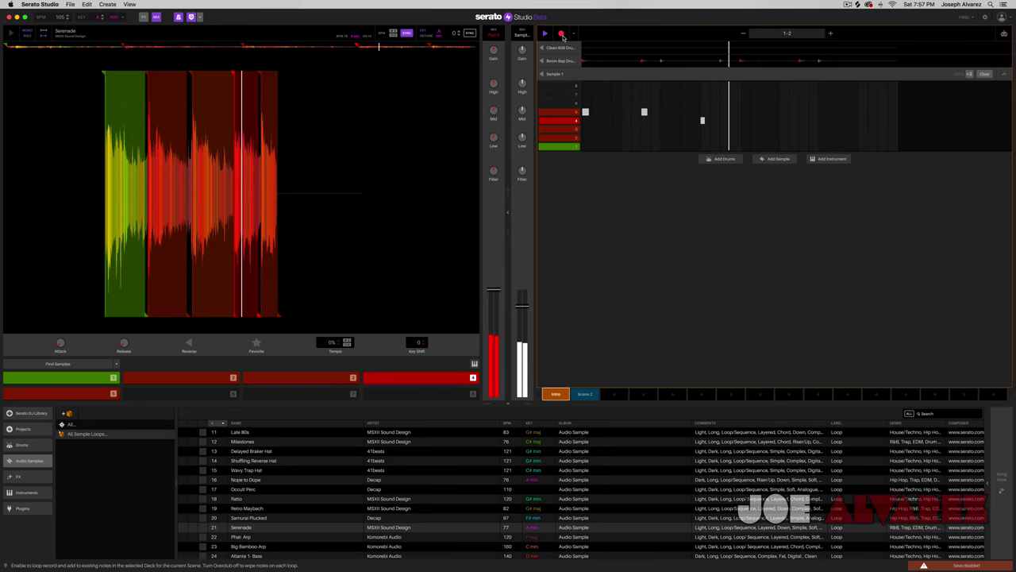
pyautogui.press('4')
pyautogui.press('3')
pyautogui.press('1')
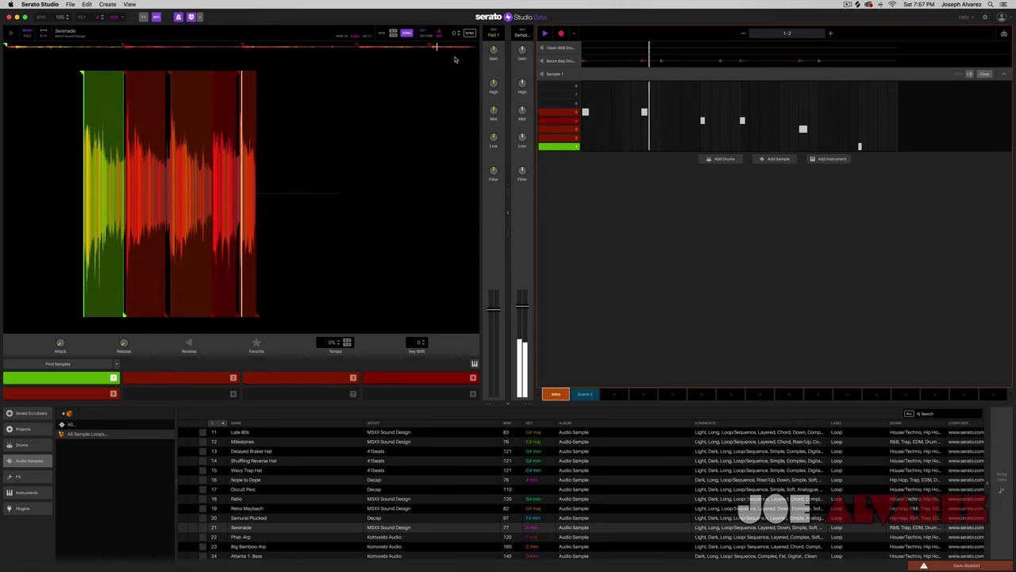
pyautogui.press('space')
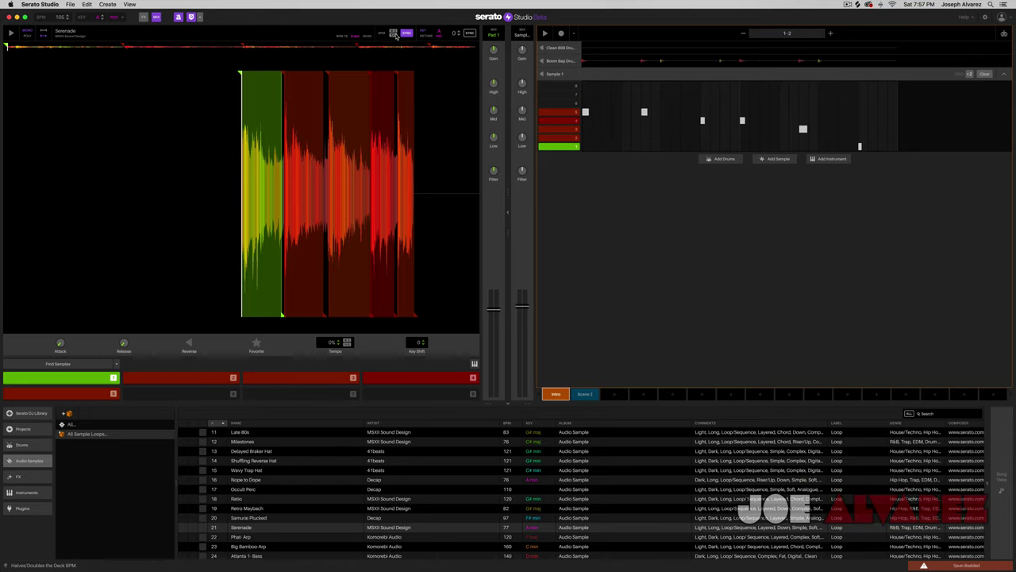
# Apply a slight low-pass filter to the Serenade channel and fine-tune its EQ and volume while the beat plays
pyautogui.press('space')
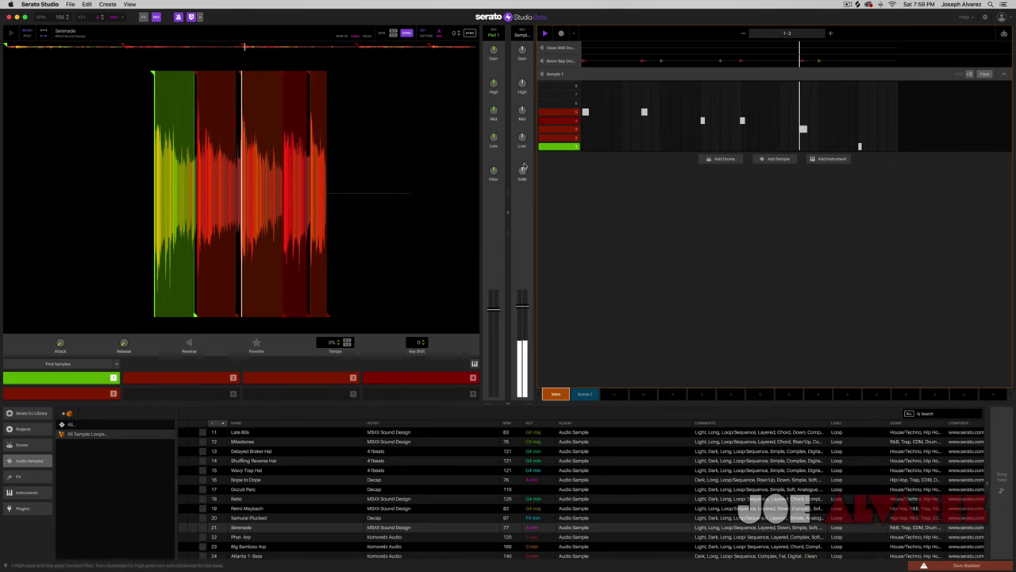
pyautogui.moveTo(523, 173); pyautogui.dragTo(523, 186)
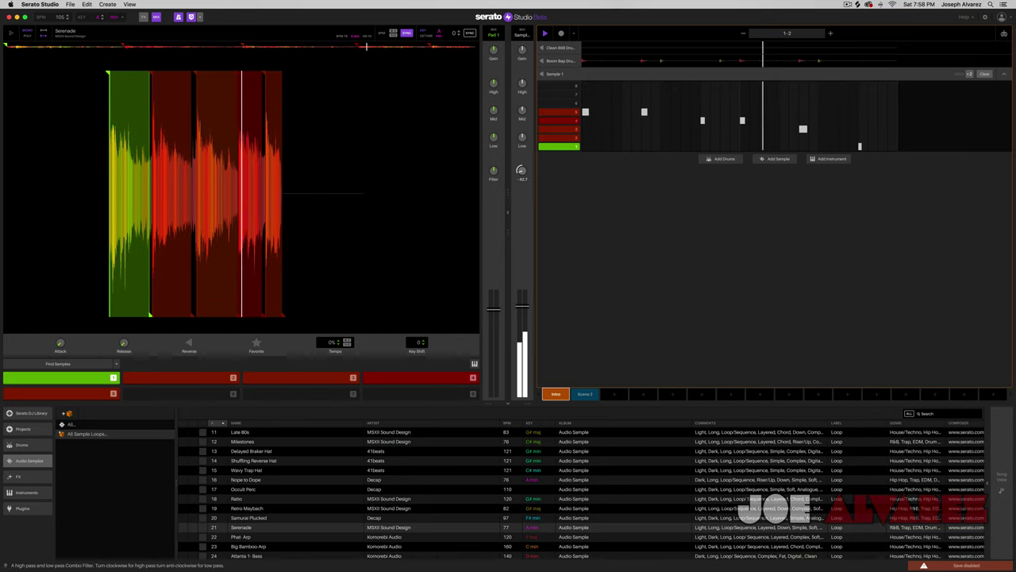
pyautogui.moveTo(522, 170); pyautogui.dragTo(522, 173)
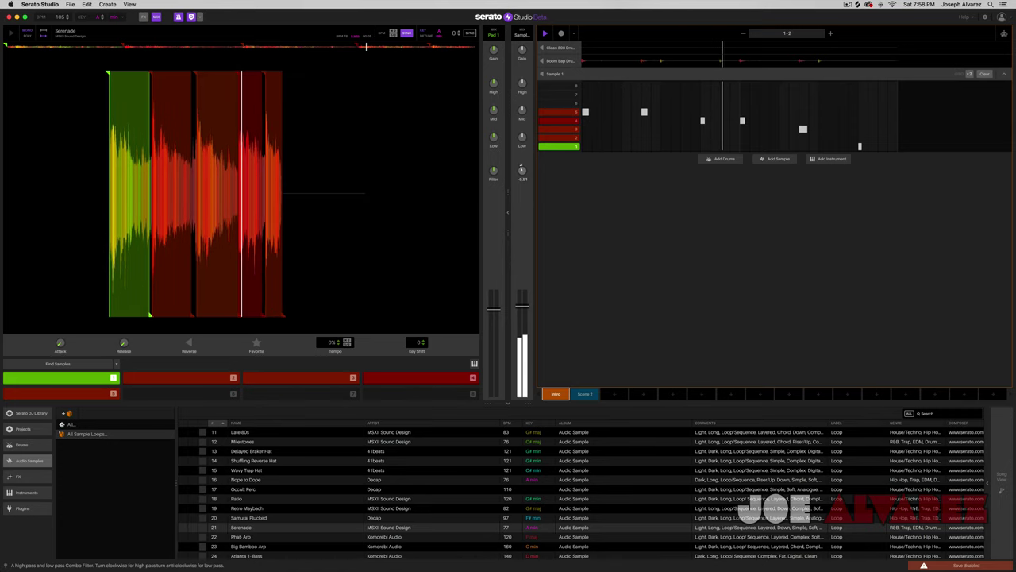
pyautogui.moveTo(522, 170); pyautogui.dragTo(523, 173)
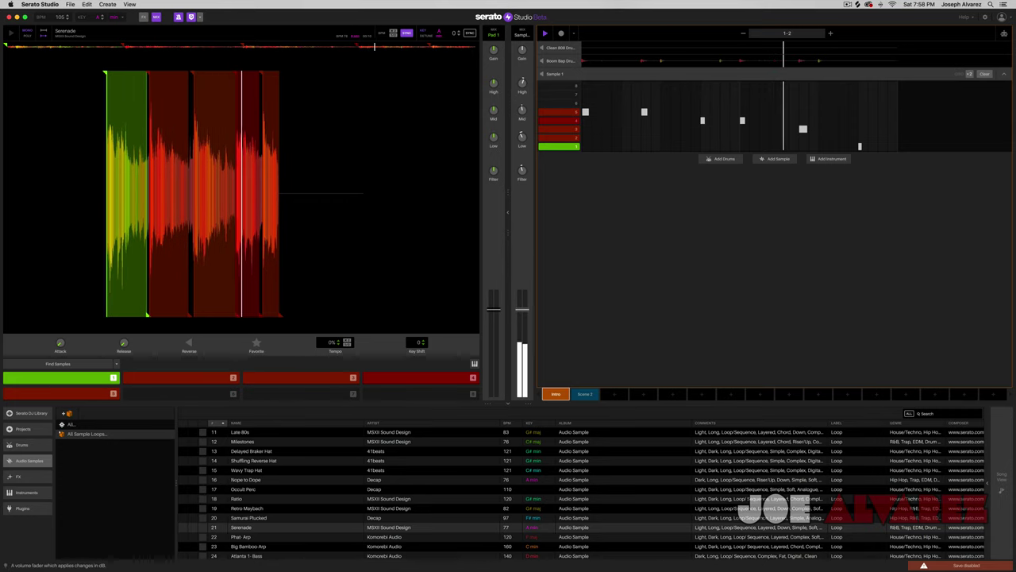
pyautogui.press('space')
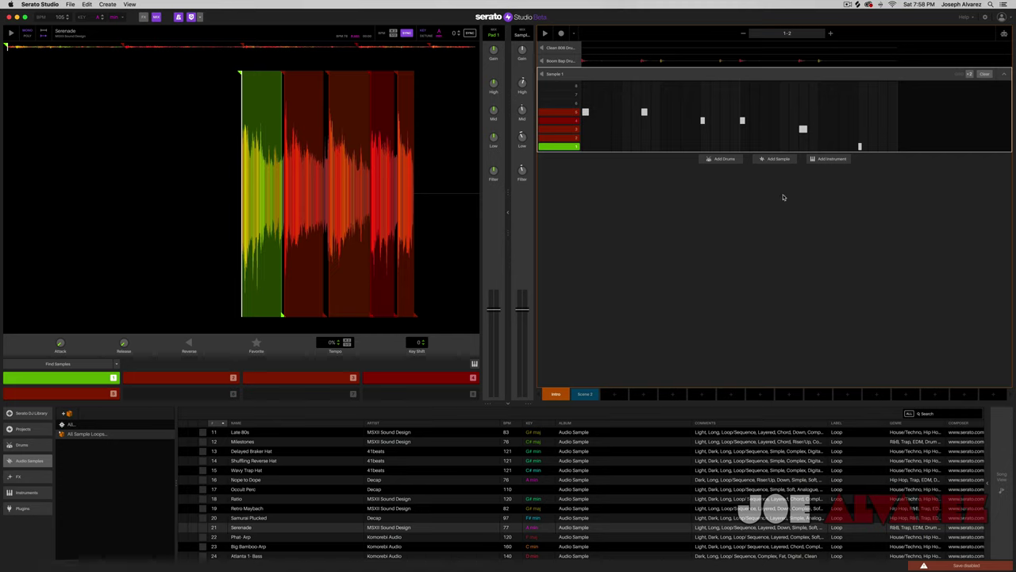
# Add an instrument deck and load 808 Head Explosion Bass from the Bass instruments into it
pyautogui.click(831, 159)
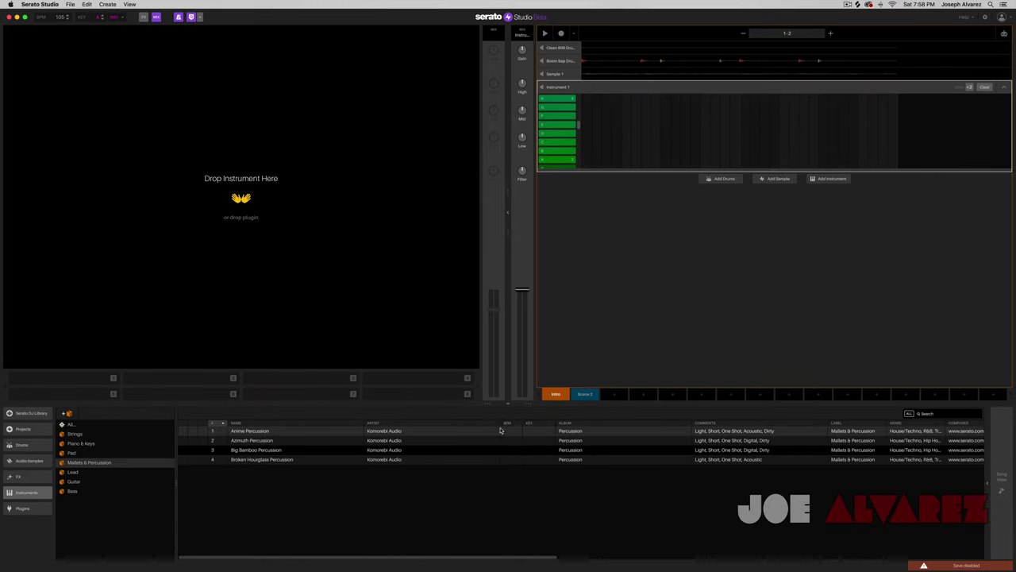
pyautogui.click(79, 492)
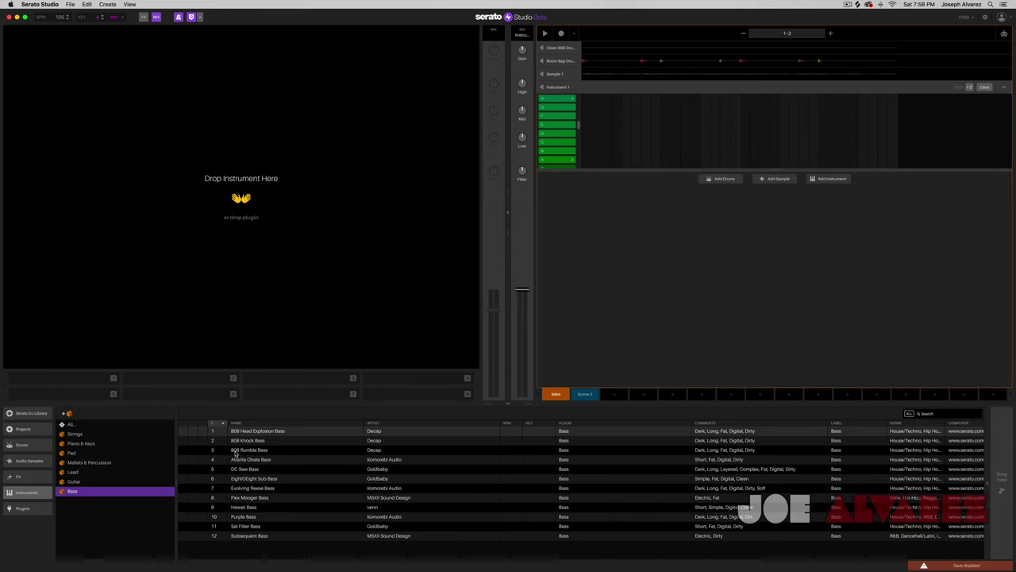
pyautogui.click(265, 441)
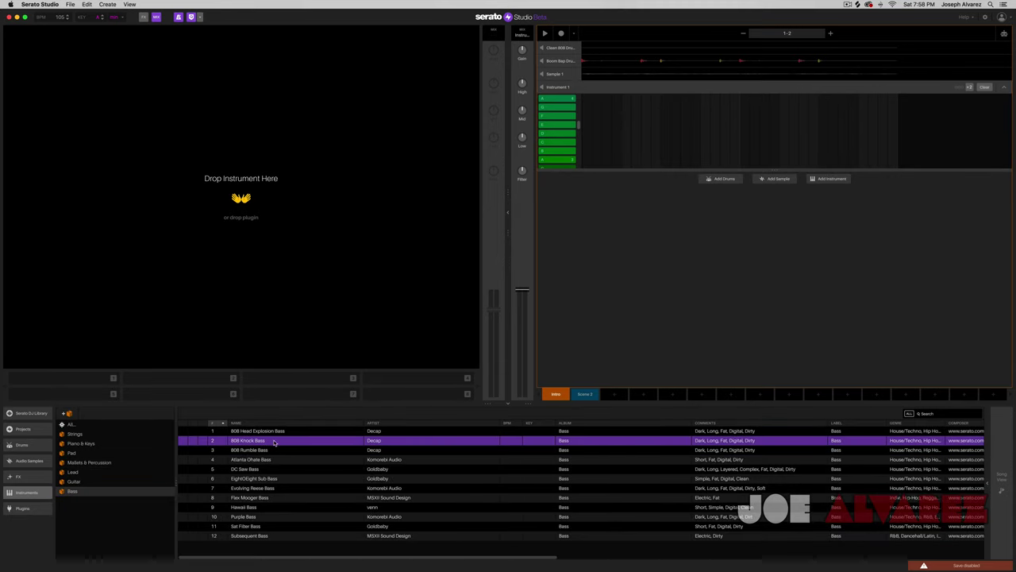
pyautogui.click(262, 431)
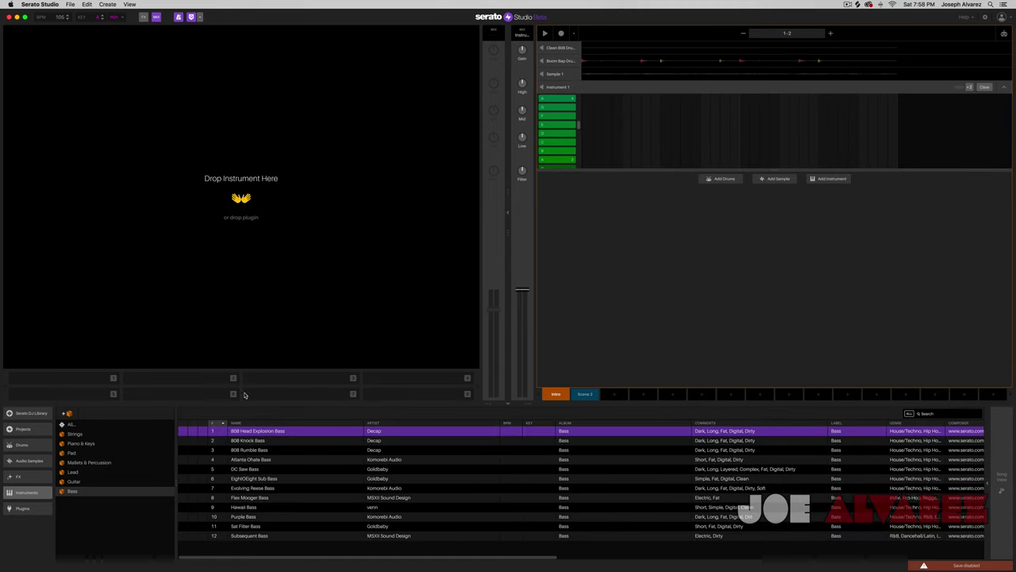
pyautogui.moveTo(245, 395); pyautogui.dragTo(230, 247)
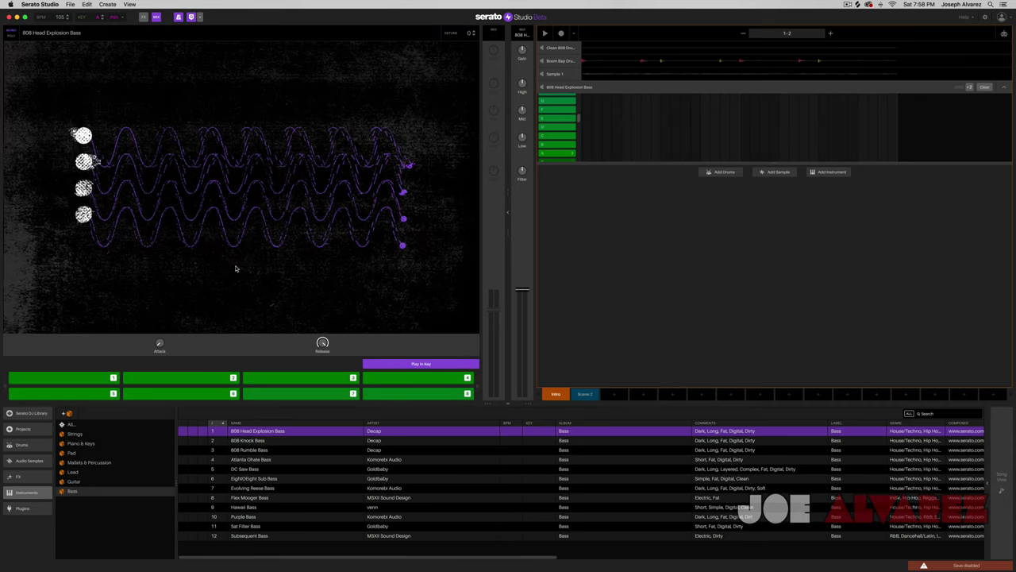
# Turn off Play In Key for the 808 bass and try its lowest natural notes at a reduced channel volume
pyautogui.click(401, 365)
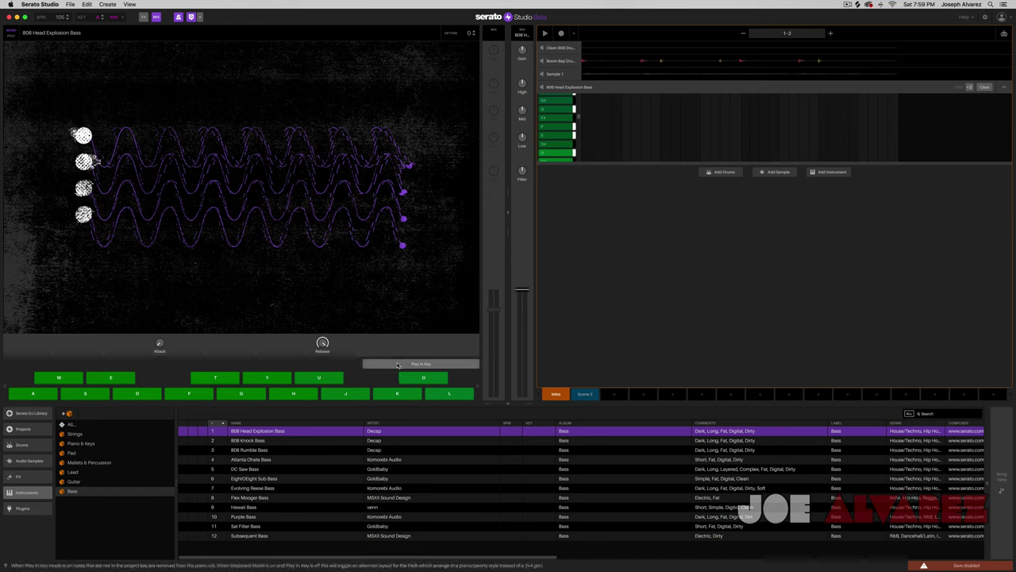
pyautogui.press('a')
pyautogui.press('d')
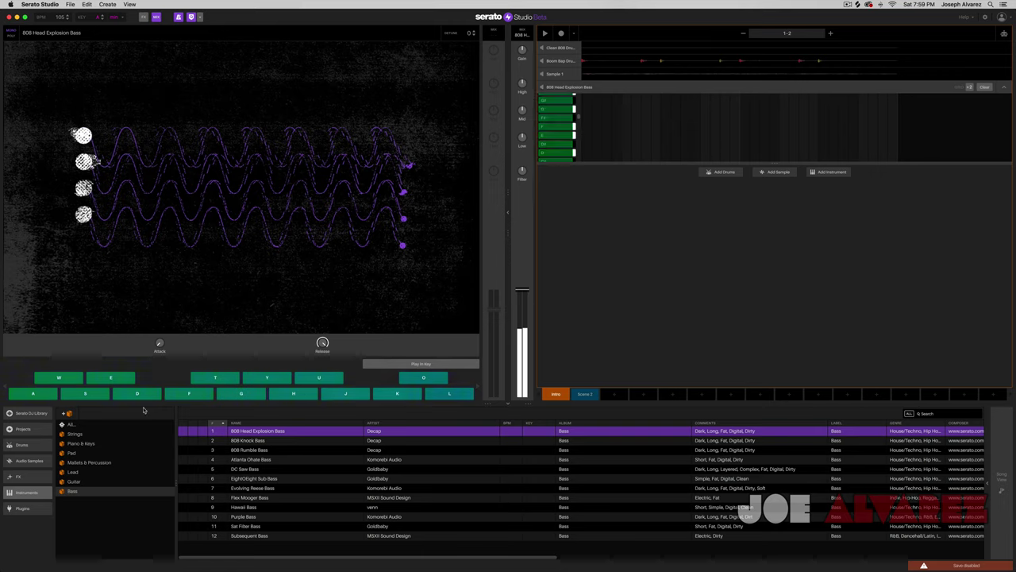
pyautogui.press('s')
pyautogui.press('d')
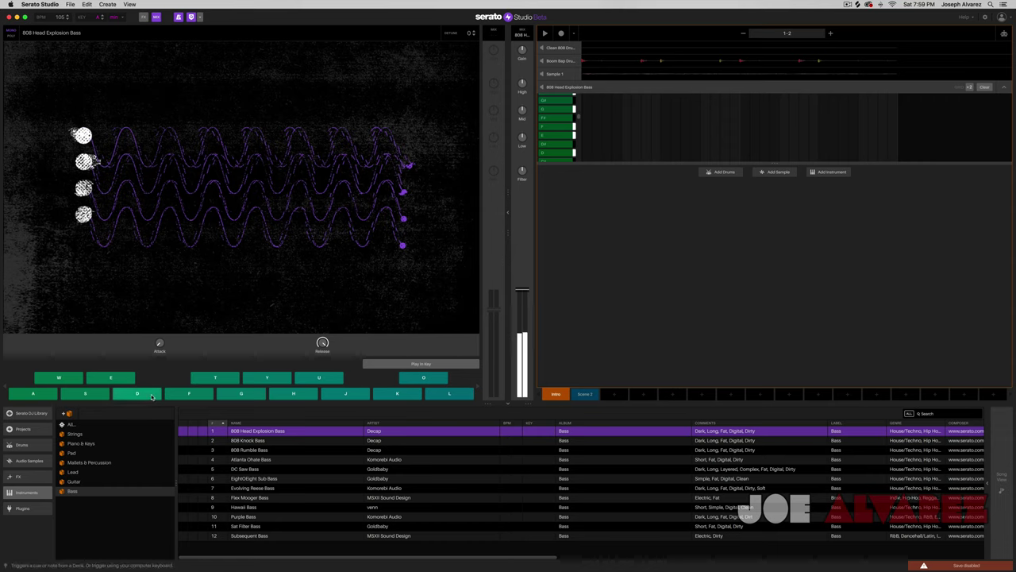
pyautogui.press('s')
pyautogui.press('a')
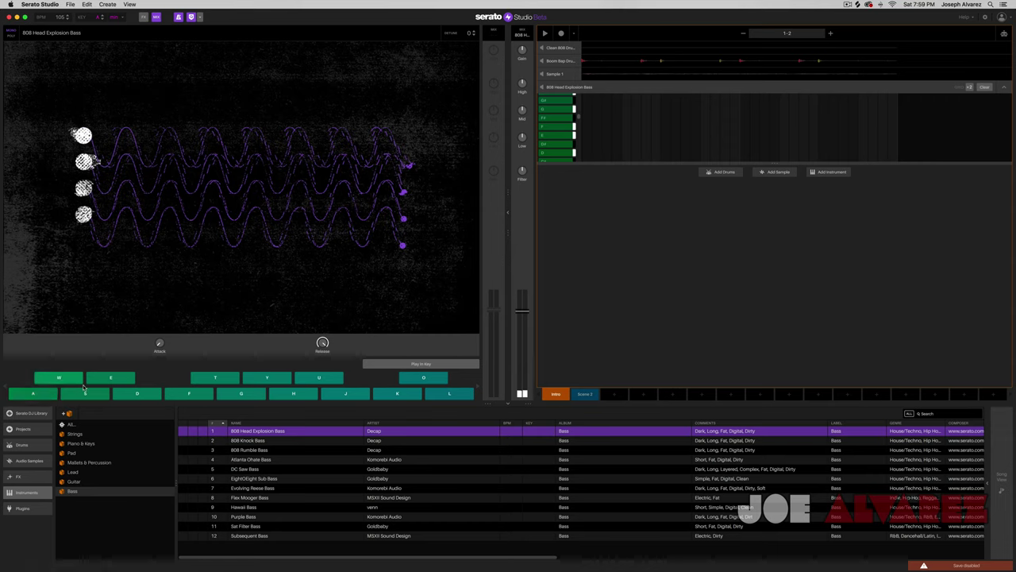
# Try more 808 bass notes and compare the note pads with Play In Key on and off
pyautogui.click(51, 390)
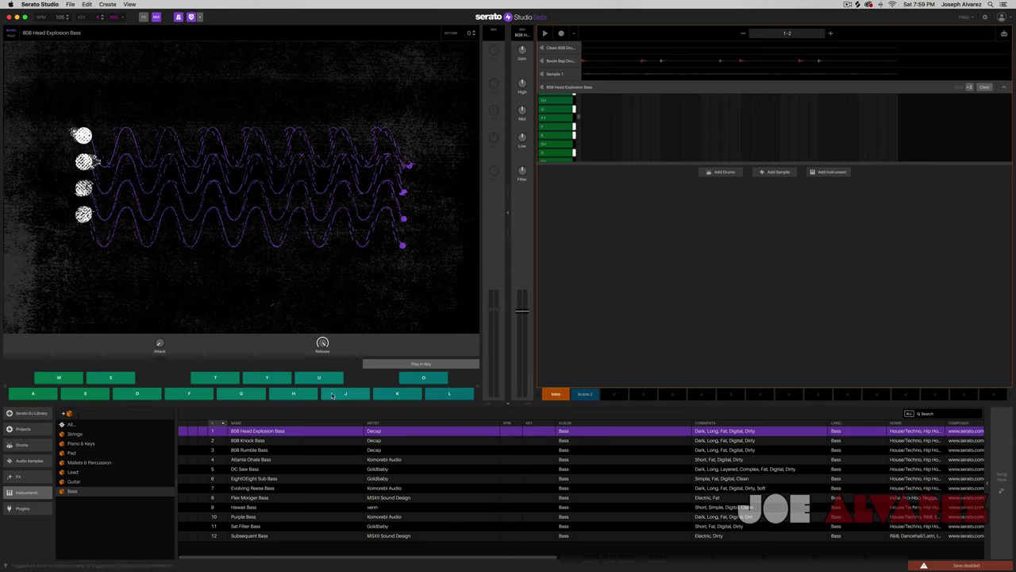
pyautogui.click(127, 394)
pyautogui.click(432, 364)
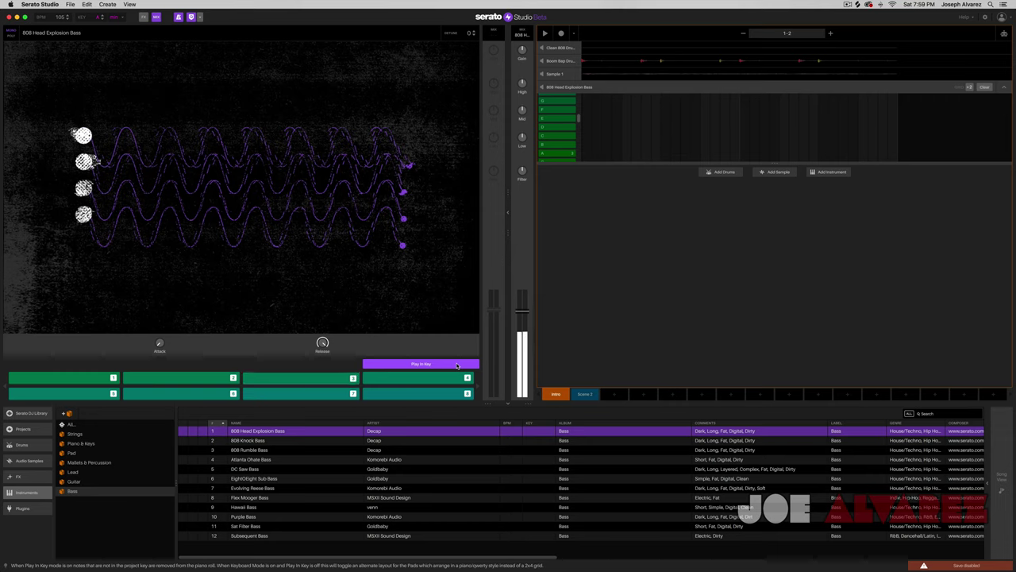
pyautogui.click(453, 365)
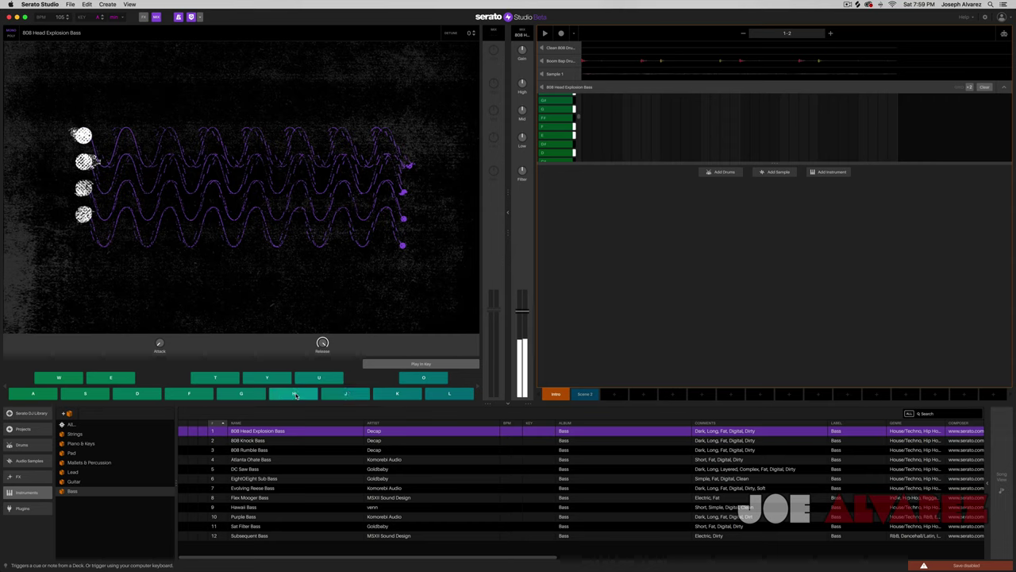
# Lower the 808 bass note pads by an octave and try bass notes against the looping beat
pyautogui.press('z')
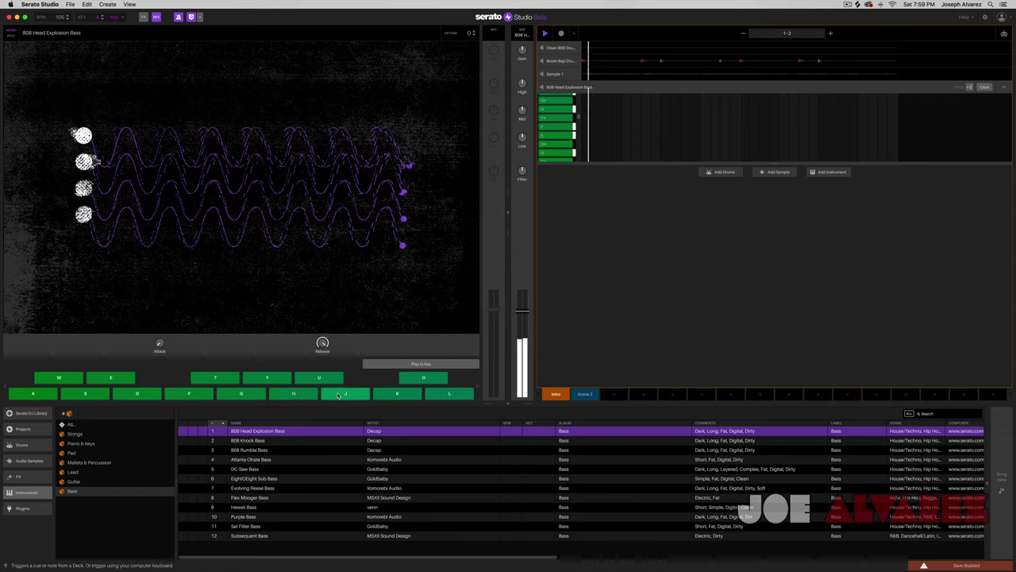
pyautogui.press('space')
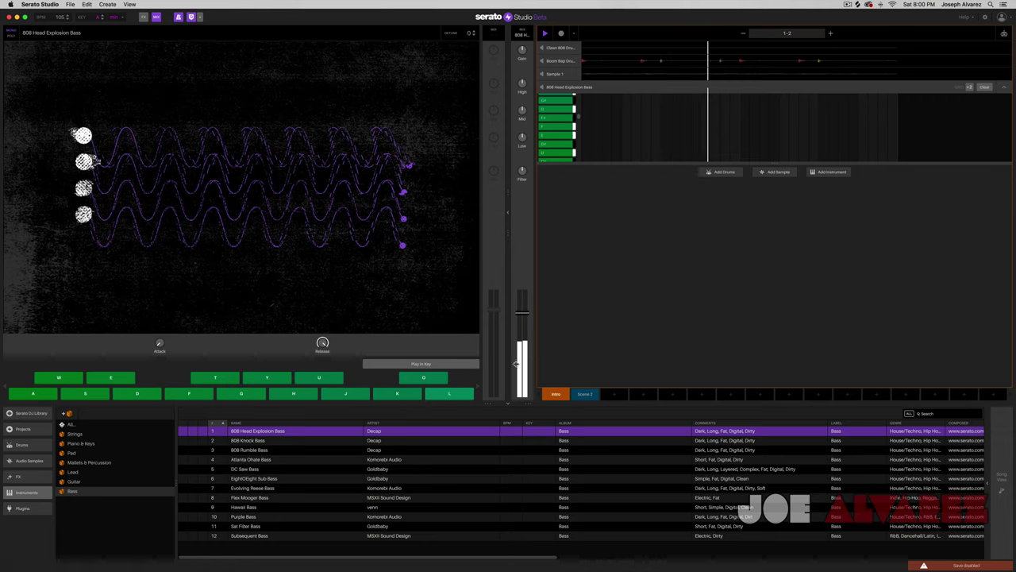
pyautogui.press('space')
pyautogui.scroll(2, 586, 150)
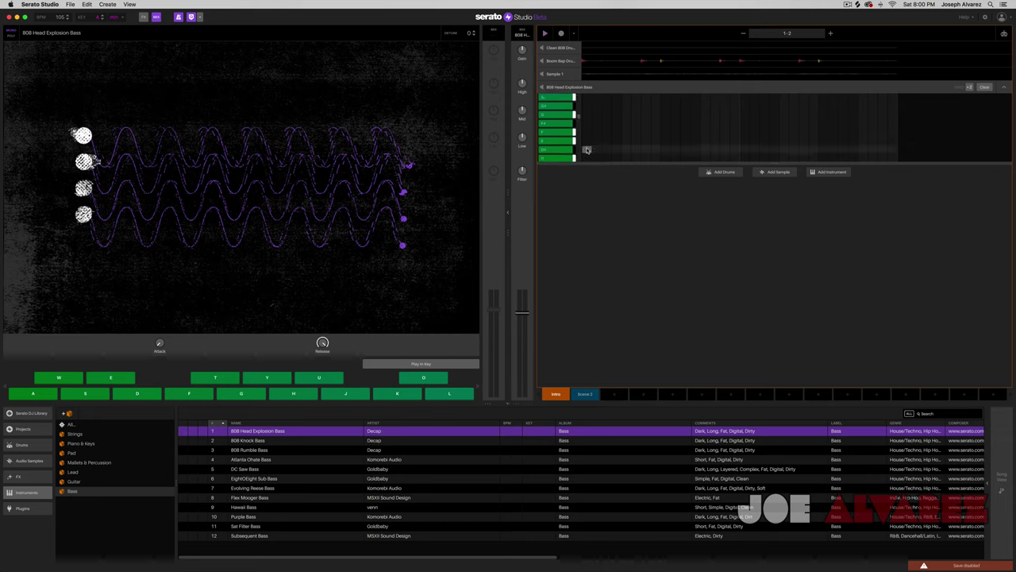
pyautogui.click(586, 149)
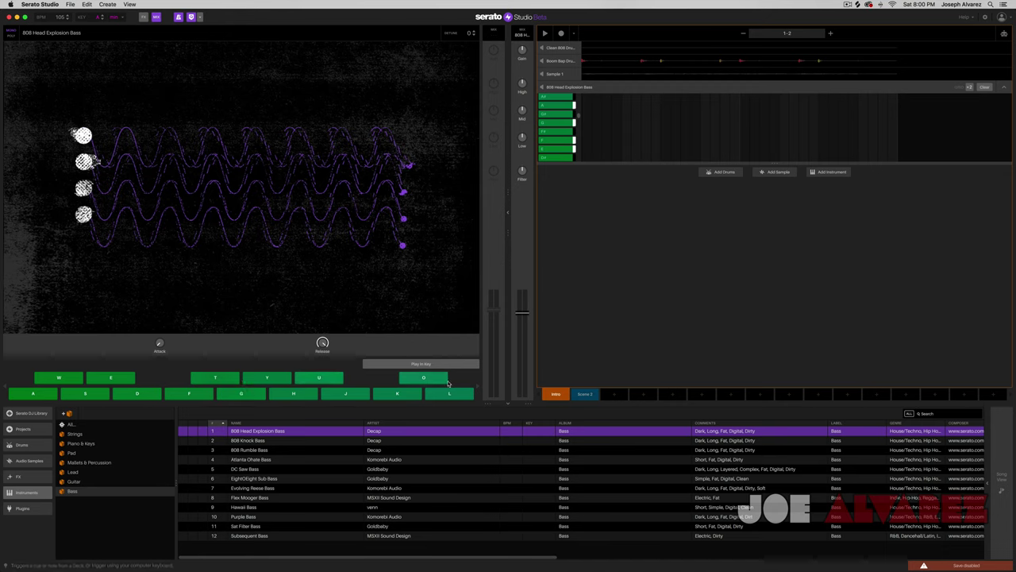
# Apply a low-pass filter of about -42 to the 808 bass channel while the beat plays
pyautogui.click(361, 394)
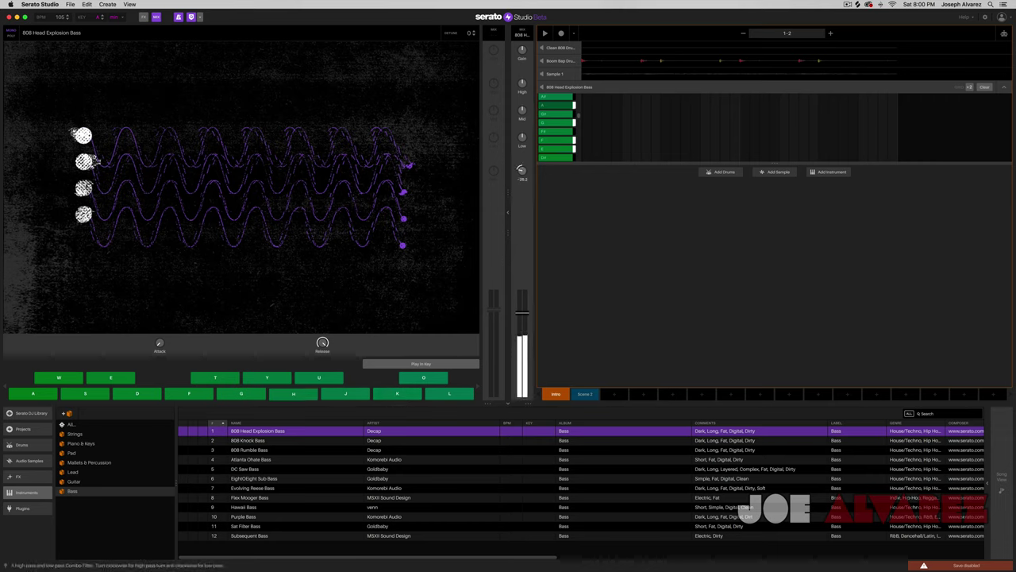
pyautogui.press('space')
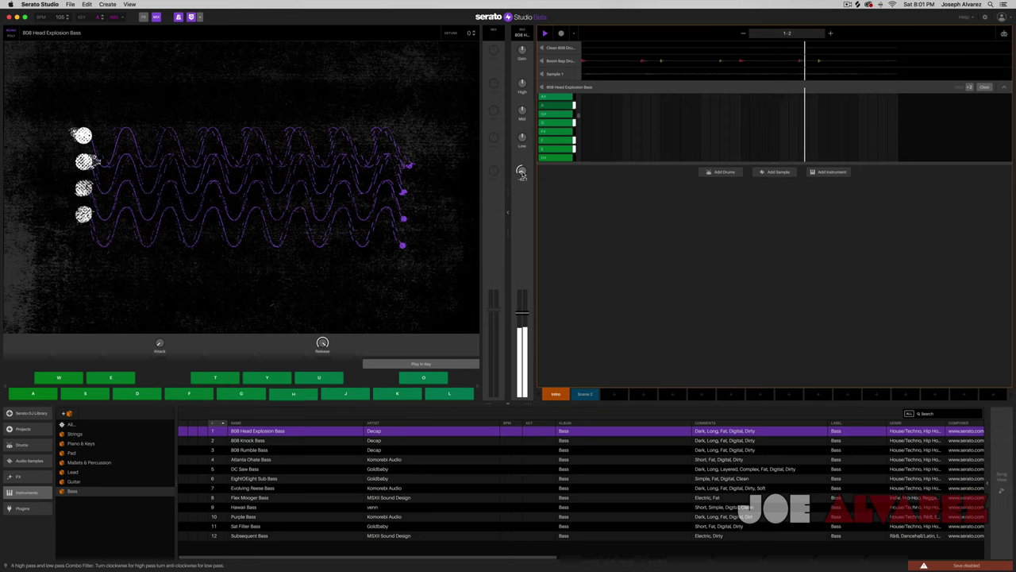
pyautogui.press('space')
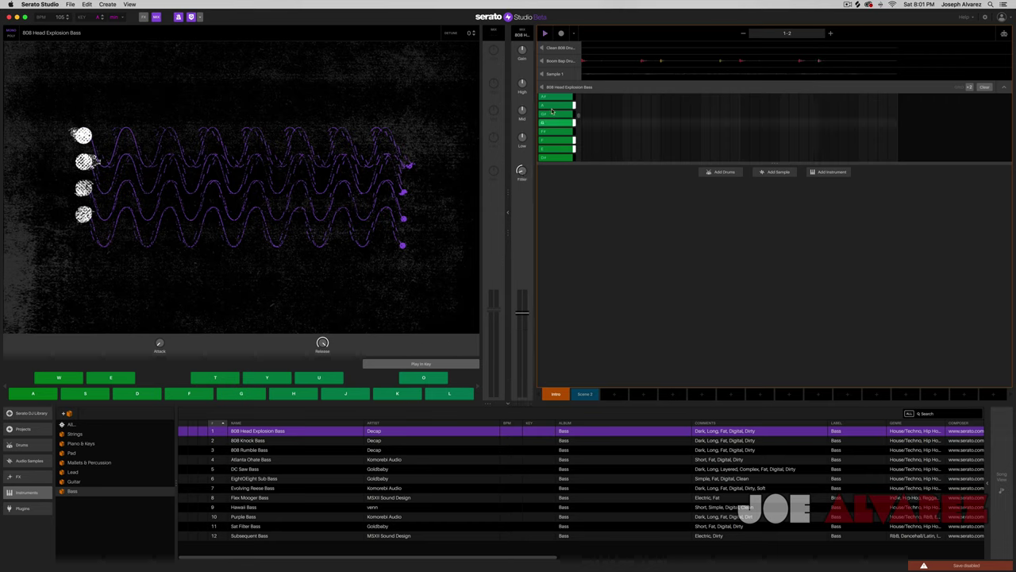
# Record an 808 bass line over the two-bar beat, starting with three A notes in the first bar
pyautogui.click(563, 33)
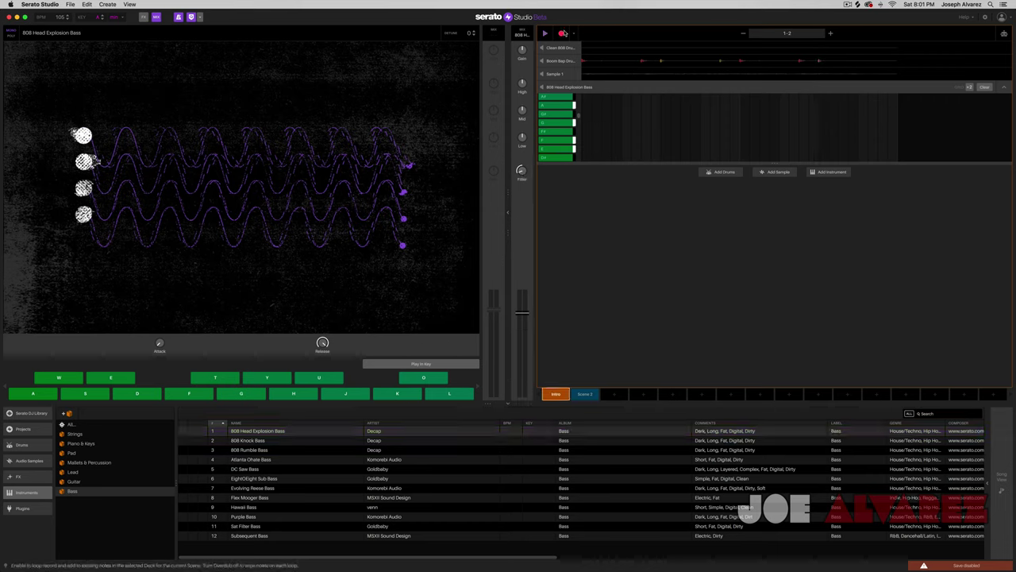
pyautogui.press('h')
pyautogui.press('h')
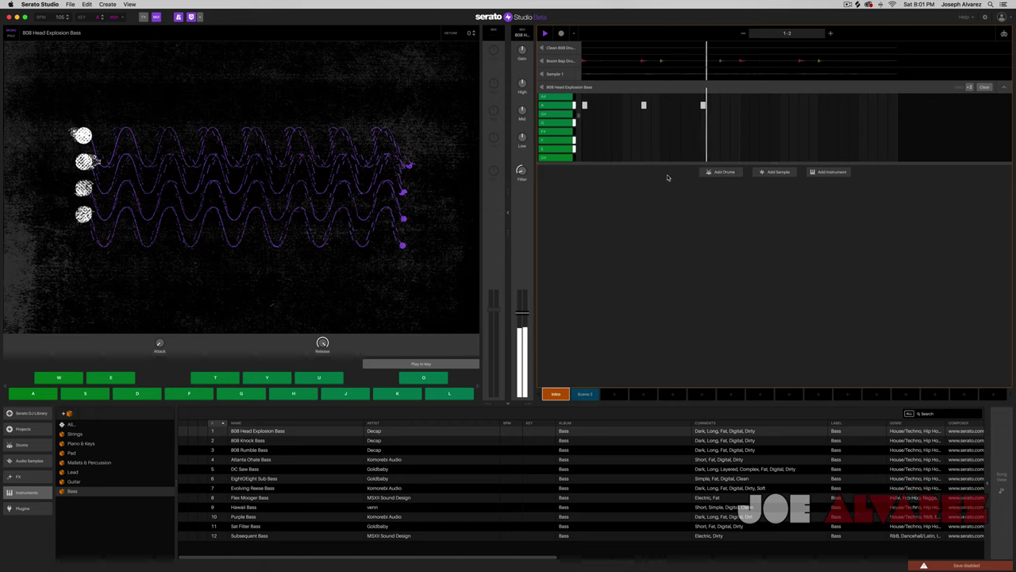
pyautogui.scroll(1, 737, 123)
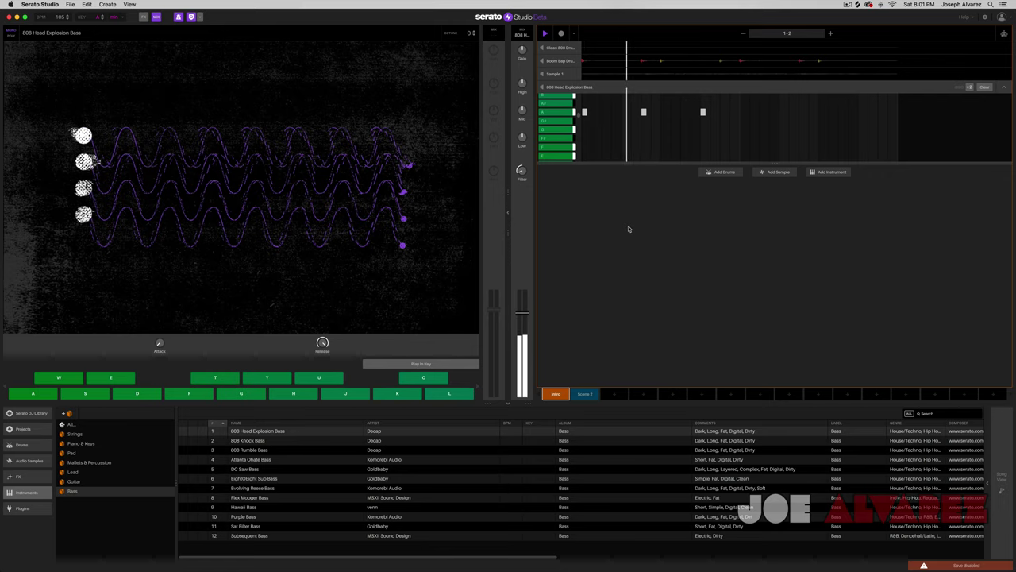
pyautogui.press('space')
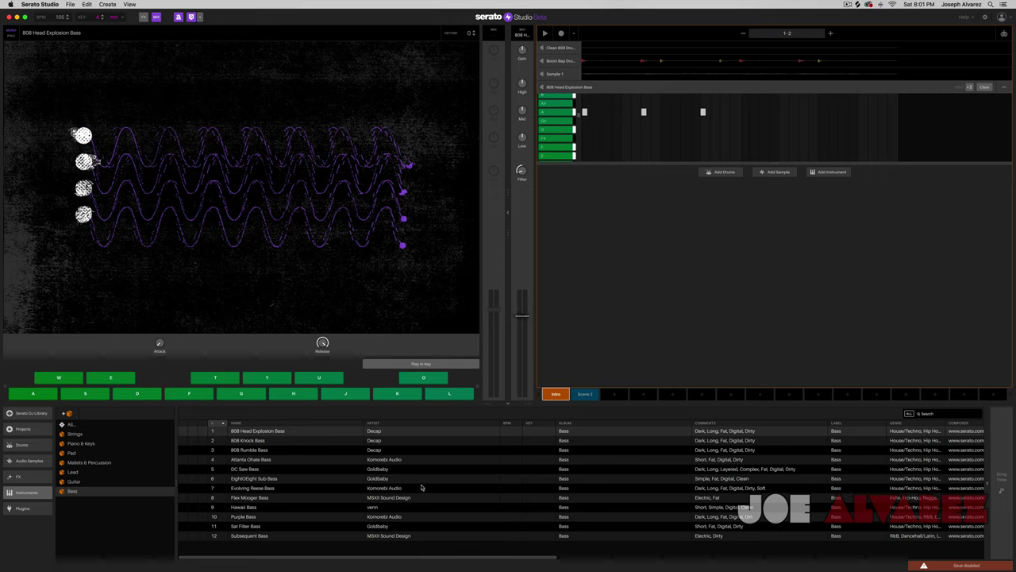
# Replace the 808 instrument with Hawaii Bass and listen to it with the beat
pyautogui.click(253, 508)
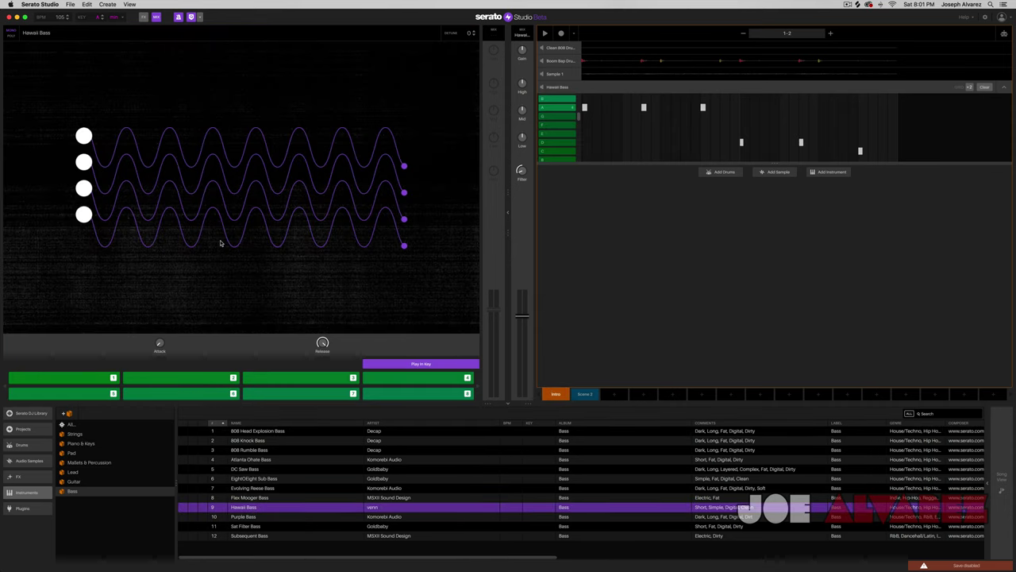
pyautogui.press('space')
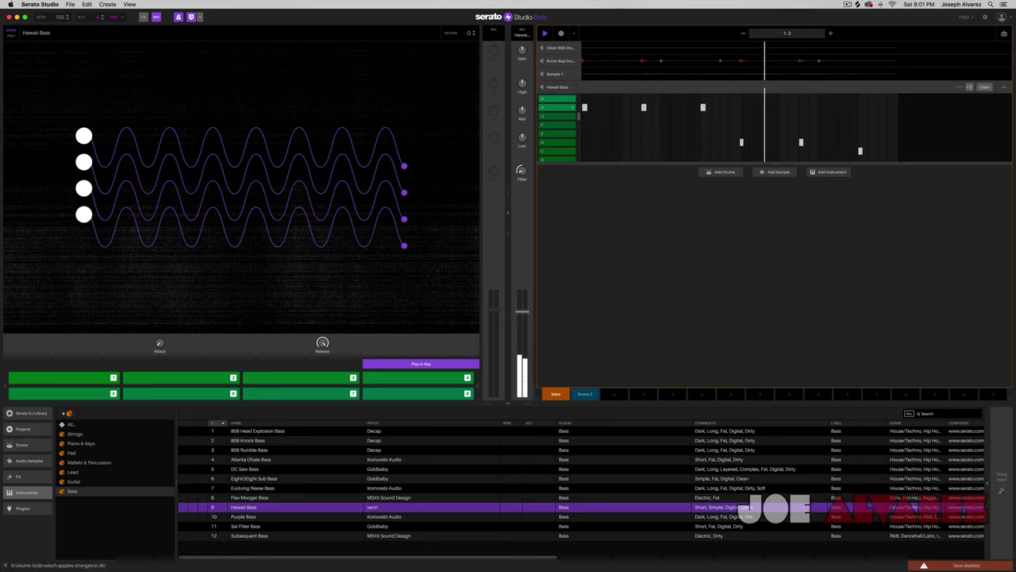
pyautogui.press('space')
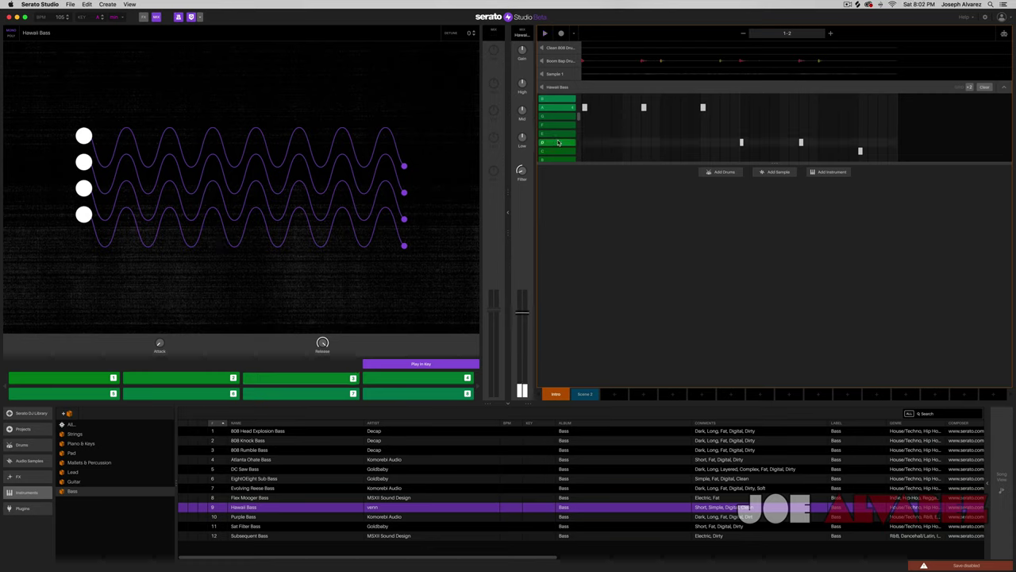
# Turn off Play In Key for Hawaii Bass, with its note pads an octave lower and its piano roll enlarged
pyautogui.click(439, 363)
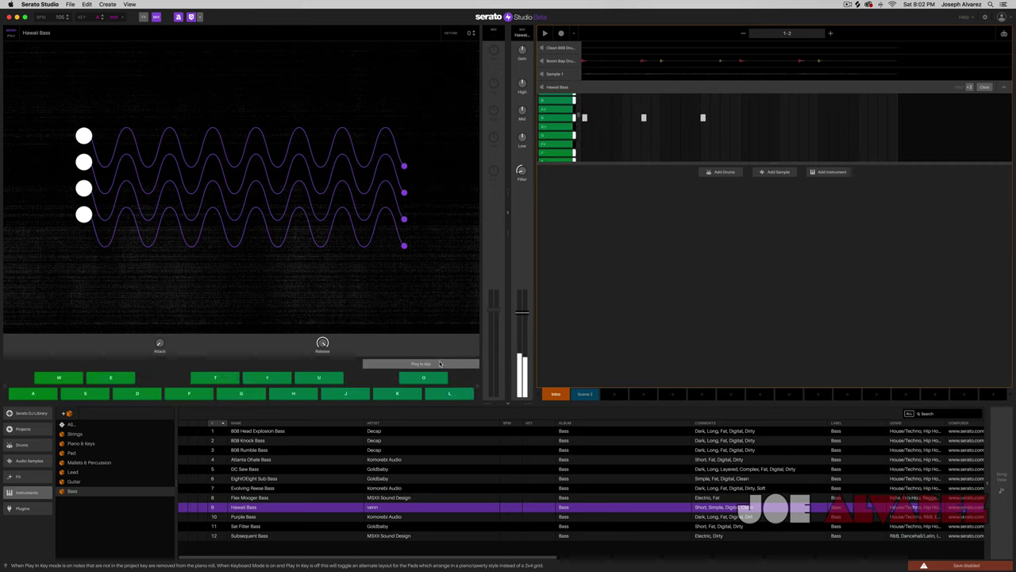
pyautogui.press('z')
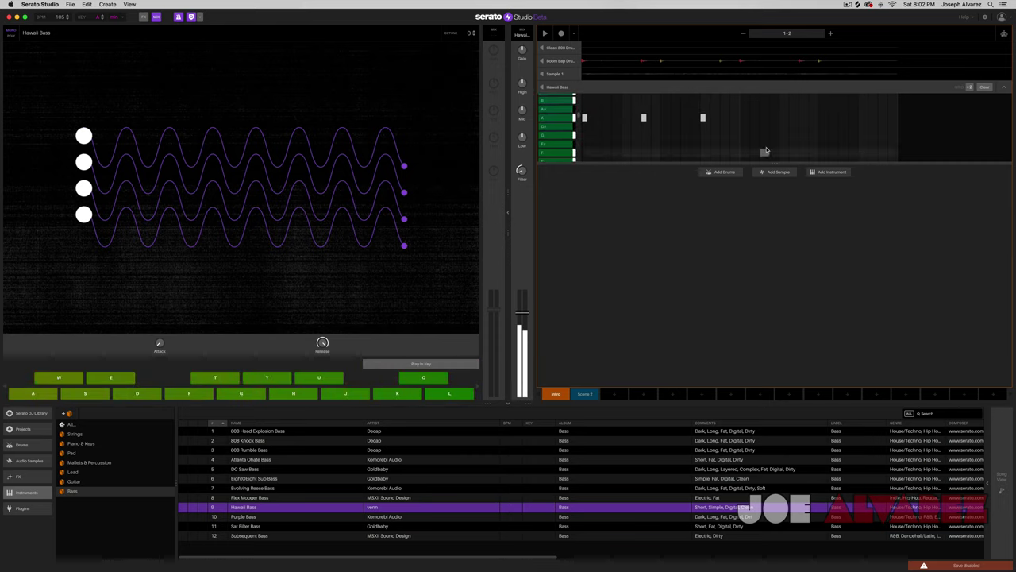
pyautogui.moveTo(688, 165); pyautogui.dragTo(689, 250)
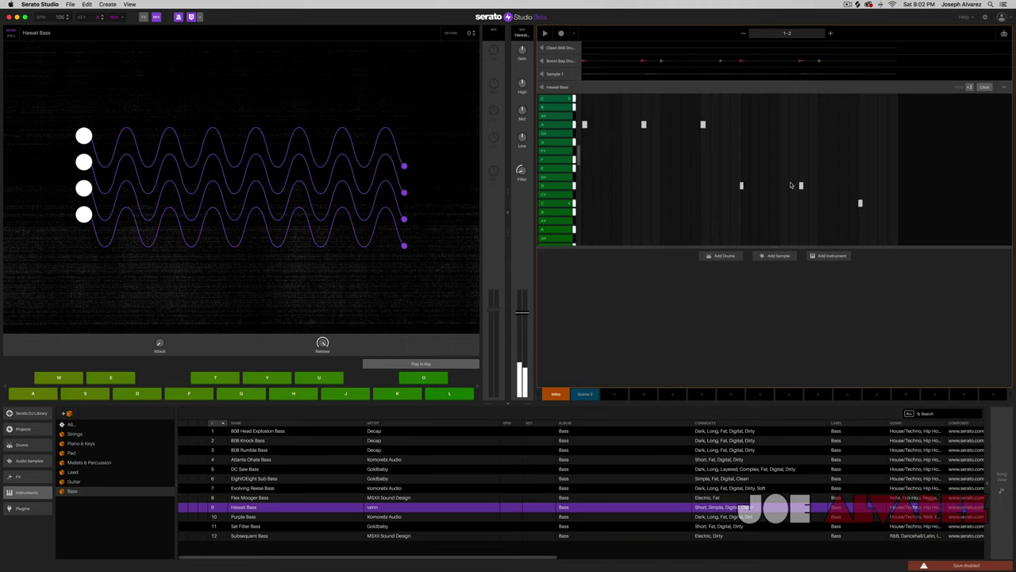
# Select all the recorded bass notes, move them down one octave and listen to the result with the beat
pyautogui.click(863, 204)
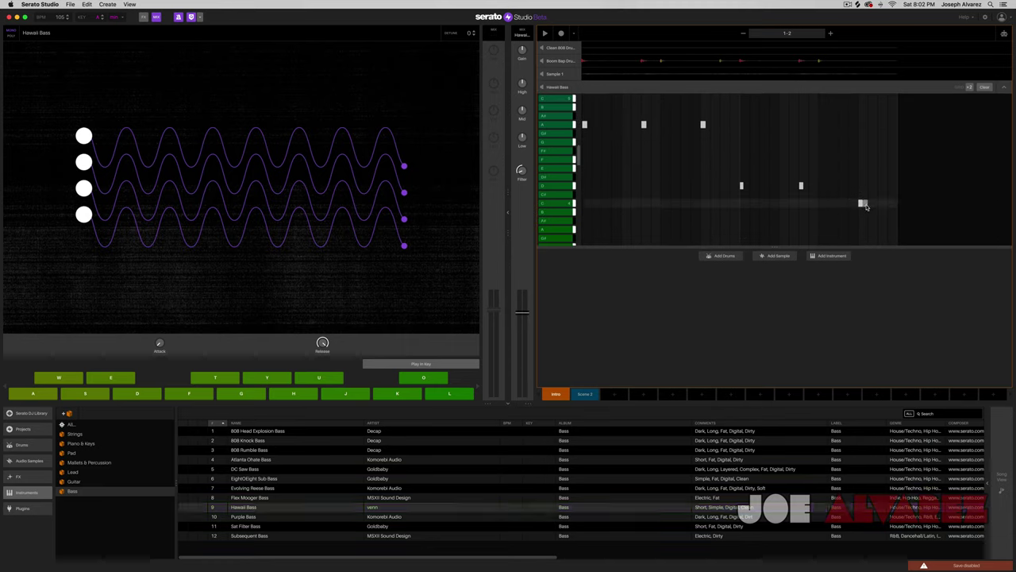
pyautogui.click(873, 206)
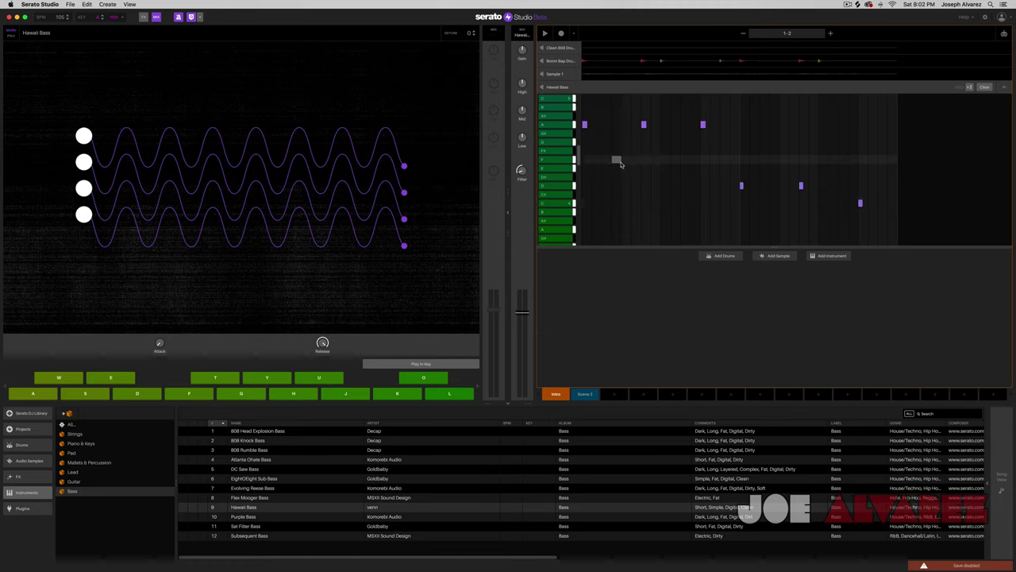
pyautogui.moveTo(585, 124); pyautogui.dragTo(582, 230)
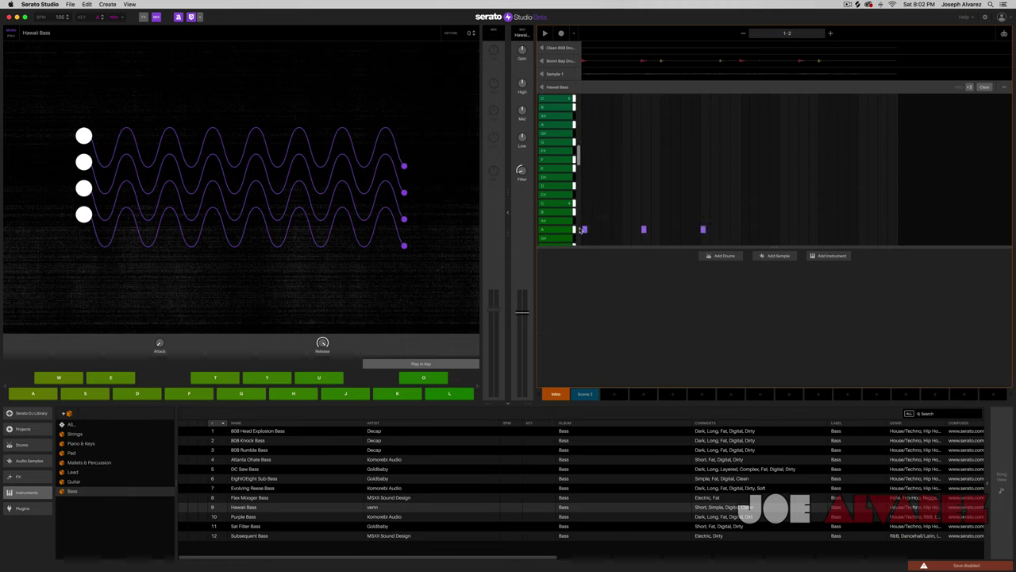
pyautogui.press('space')
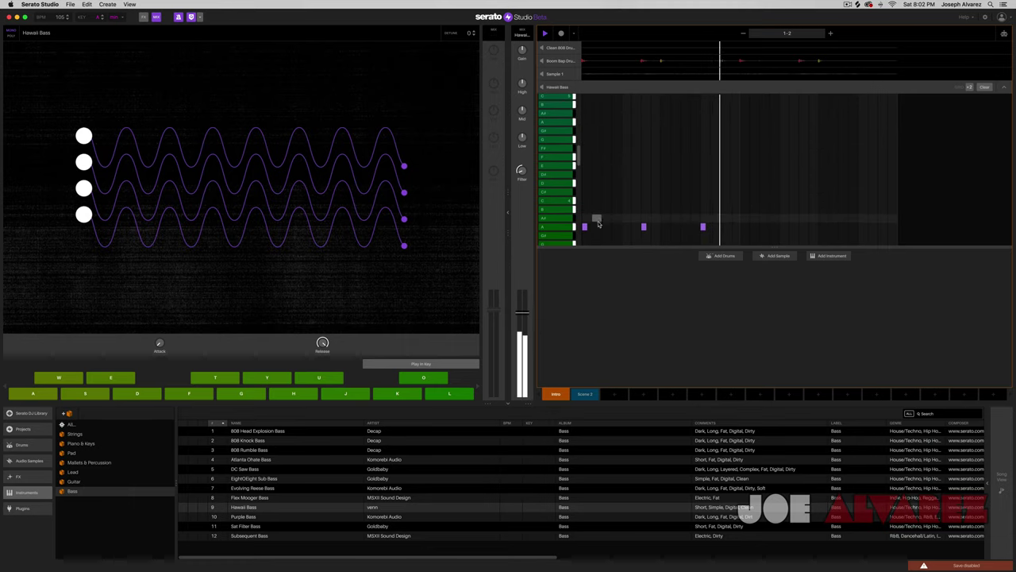
pyautogui.scroll(-3, 603, 214)
pyautogui.press('space')
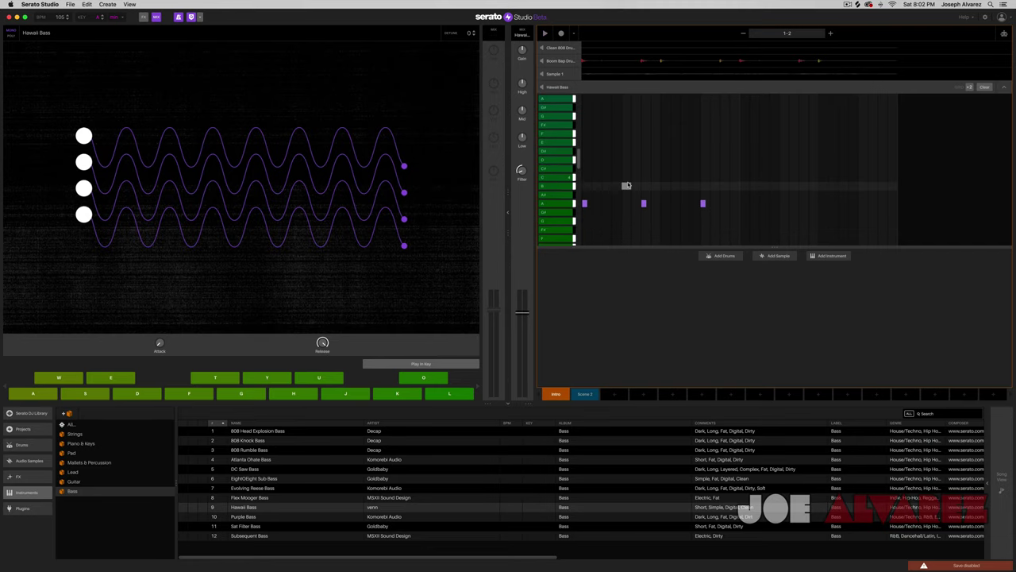
# Delete all the Hawaii Bass notes and rehearse a new bass line over the beat
pyautogui.click(627, 185)
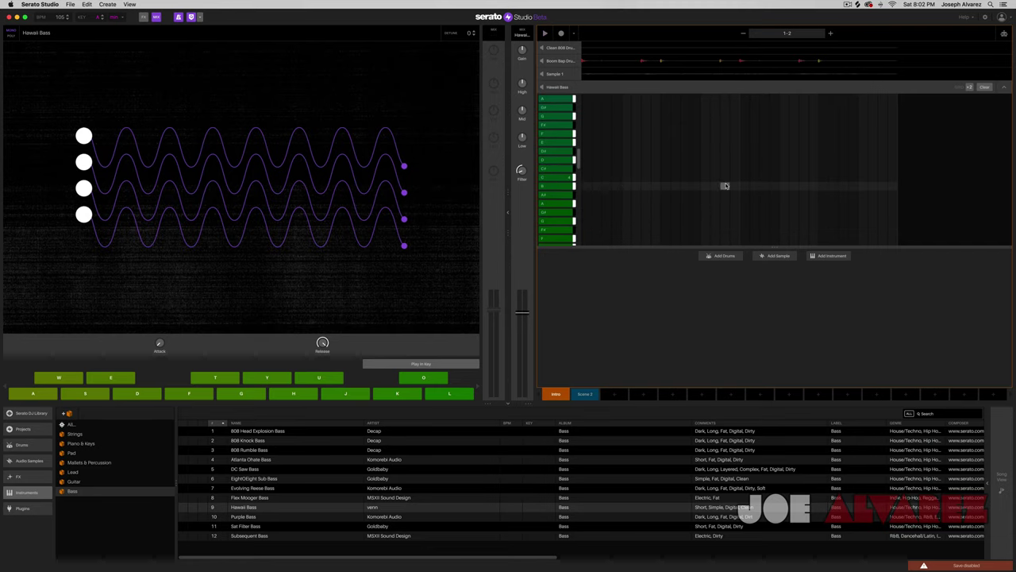
pyautogui.press('h')
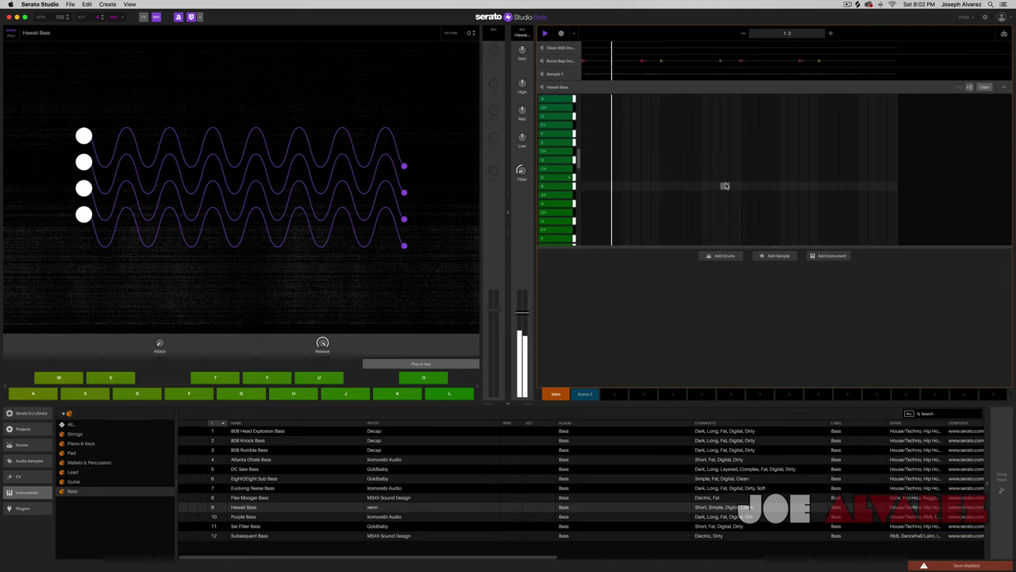
pyautogui.press('space')
# Record a new low Hawaii Bass line over the two-bar Intro beat
pyautogui.click(561, 35)
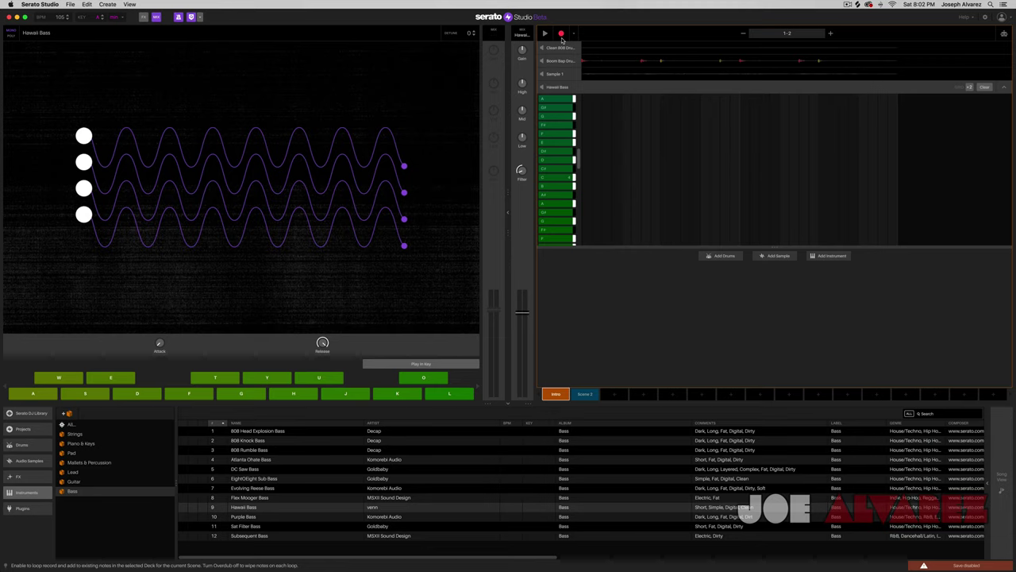
pyautogui.press('space')
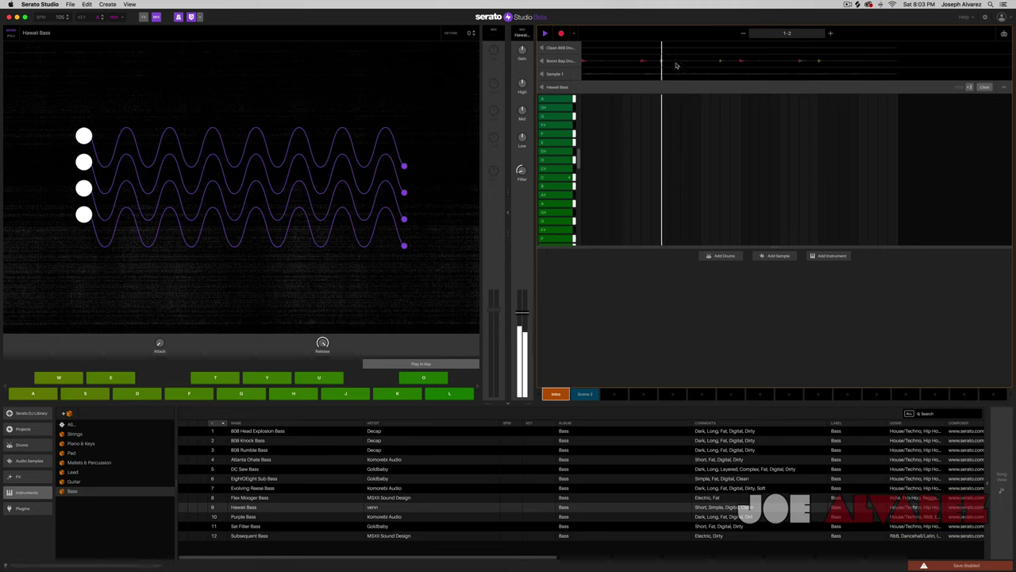
pyautogui.scroll(1, 669, 218)
pyautogui.press('space')
pyautogui.press('space')
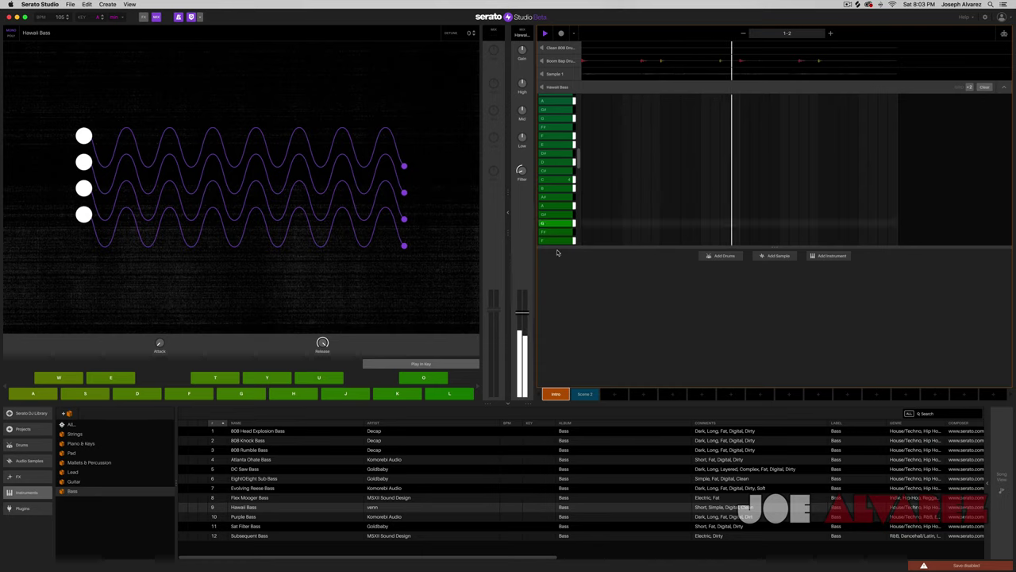
# Lower the Hawaii Bass channel volume slightly while listening to the beat
pyautogui.moveTo(523, 312); pyautogui.dragTo(524, 321)
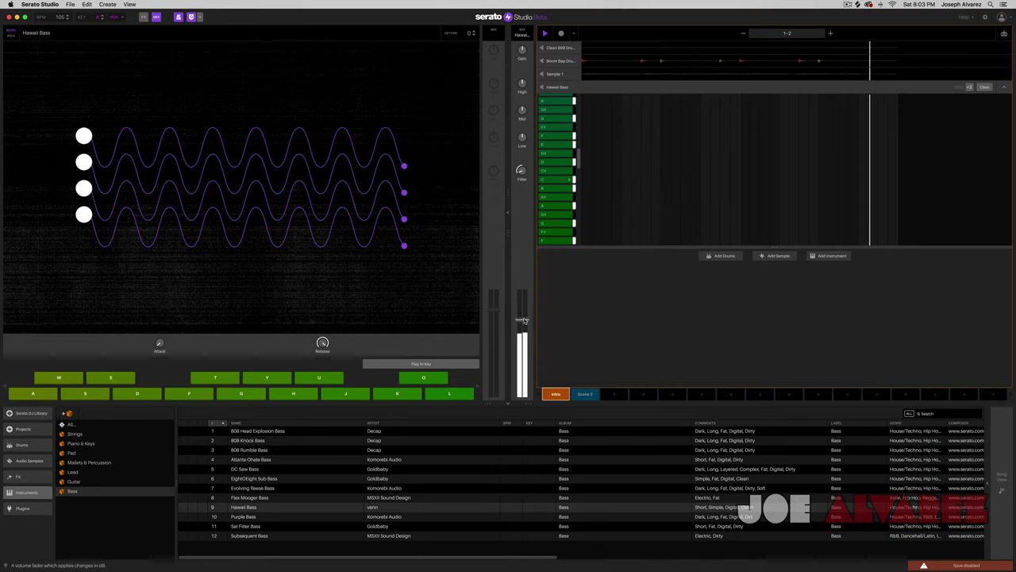
pyautogui.press('space')
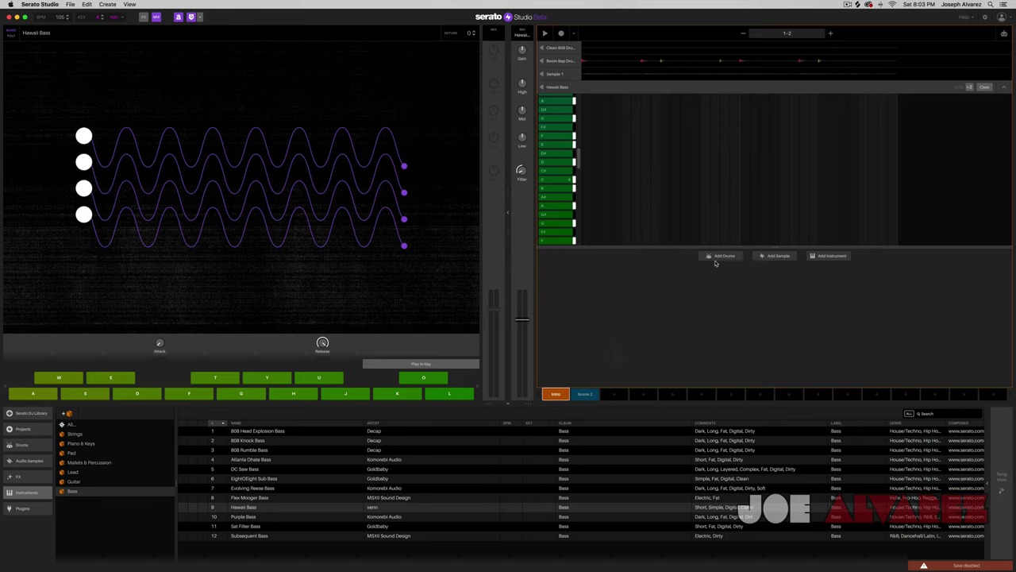
pyautogui.click(562, 90)
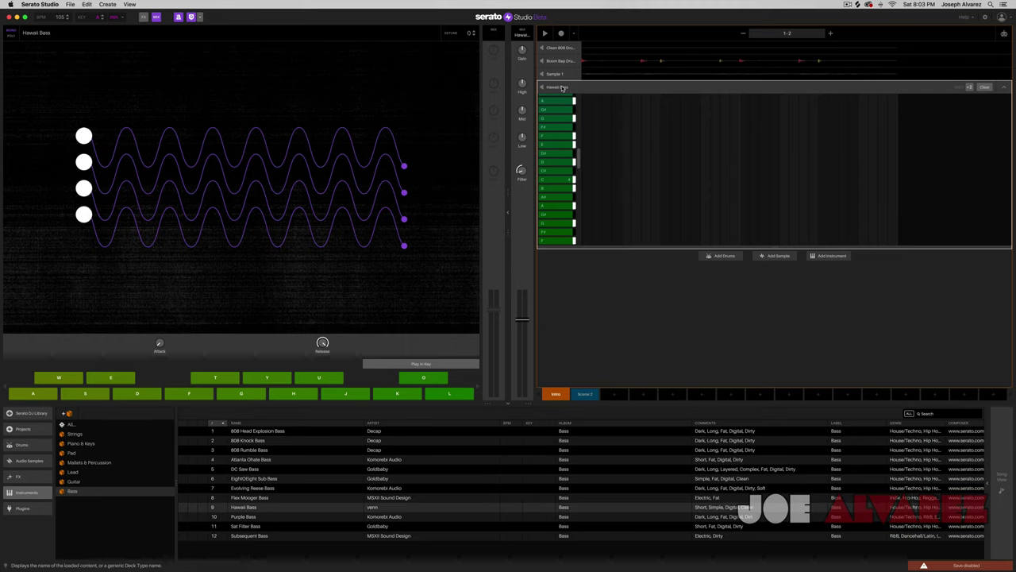
# Add a second sample deck and load MEDASIN_synth_loop_twin_114_Cmin.wav into it from the Splice library
pyautogui.click(780, 258)
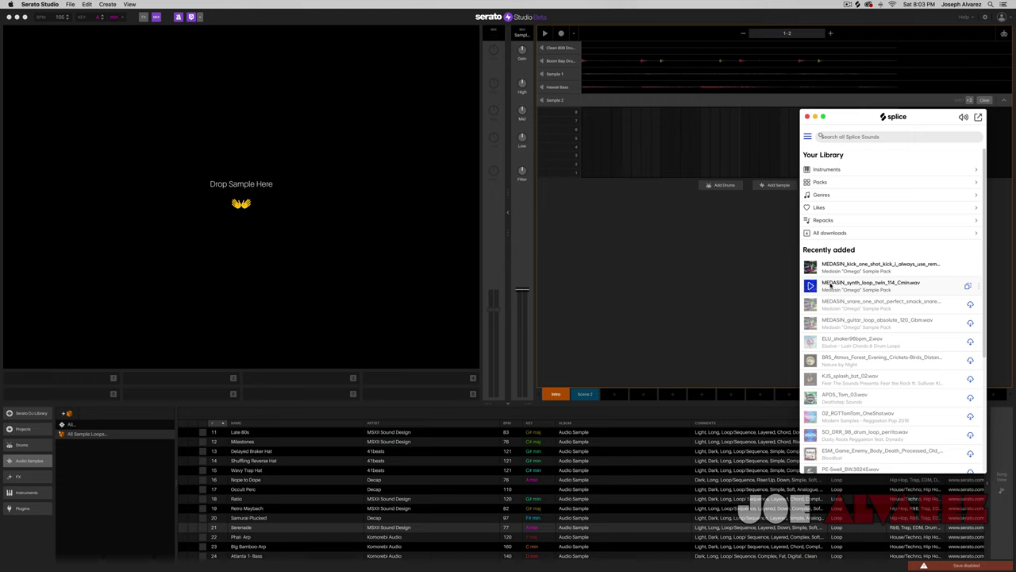
pyautogui.moveTo(832, 286); pyautogui.dragTo(254, 197)
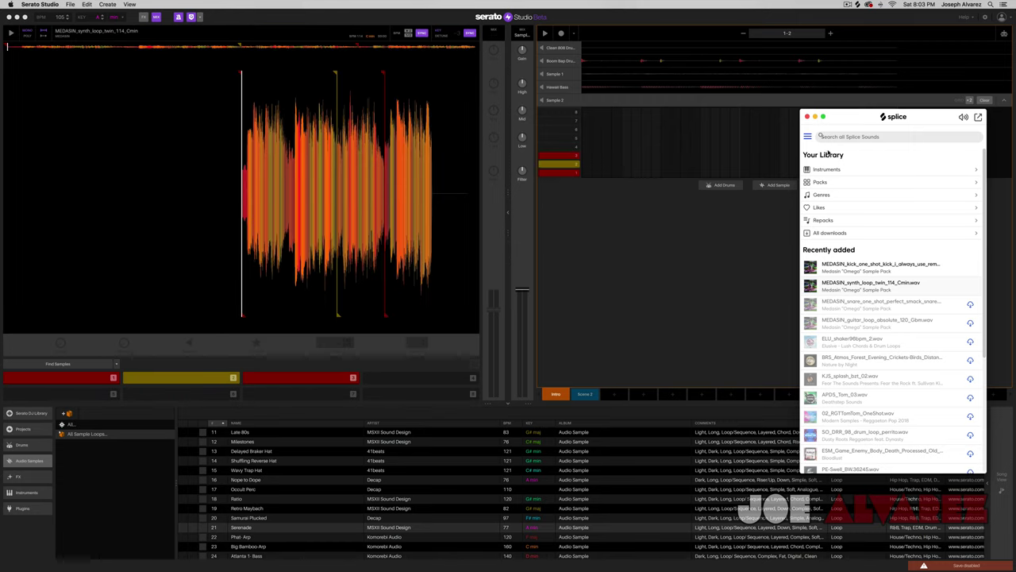
pyautogui.click(808, 117)
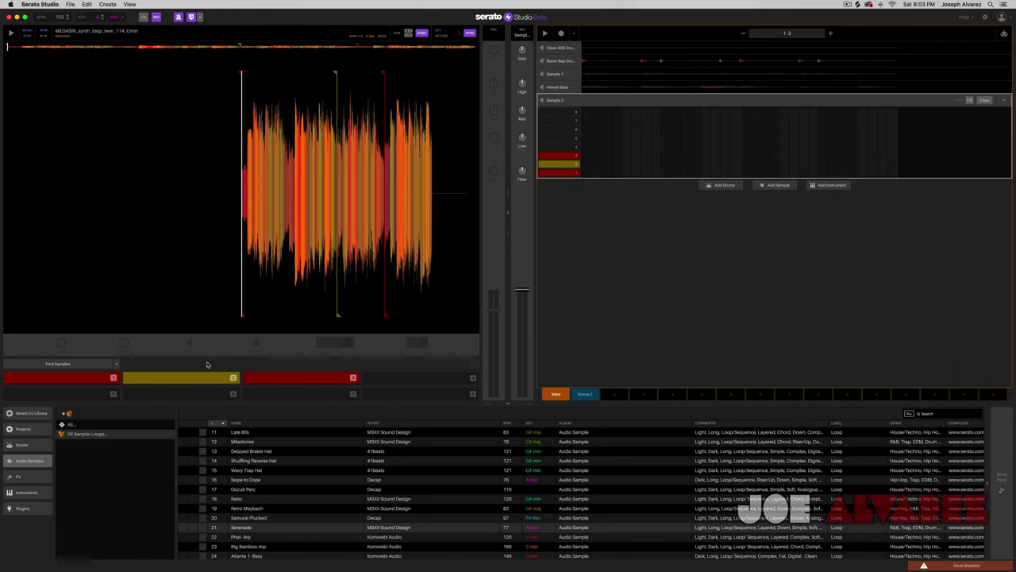
# Slice the synth loop across all eight pads with Set Slicer and audition the first slices
pyautogui.click(89, 364)
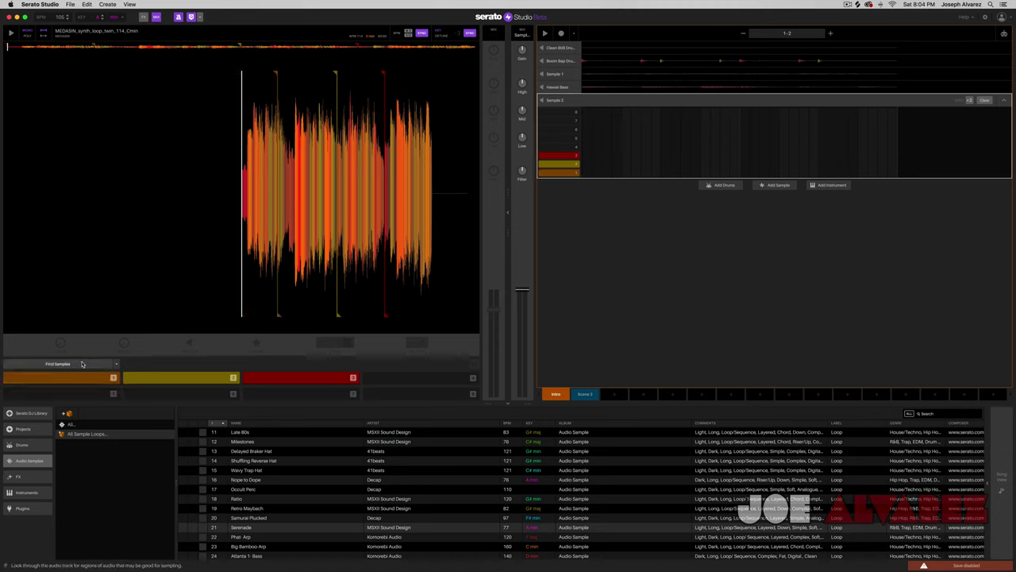
pyautogui.click(118, 365)
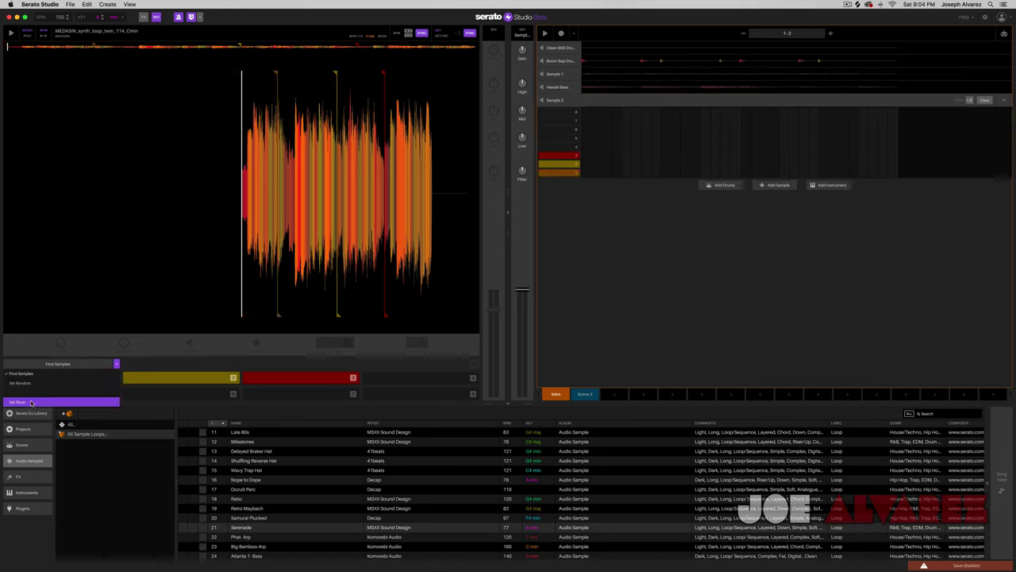
pyautogui.click(57, 397)
pyautogui.click(60, 365)
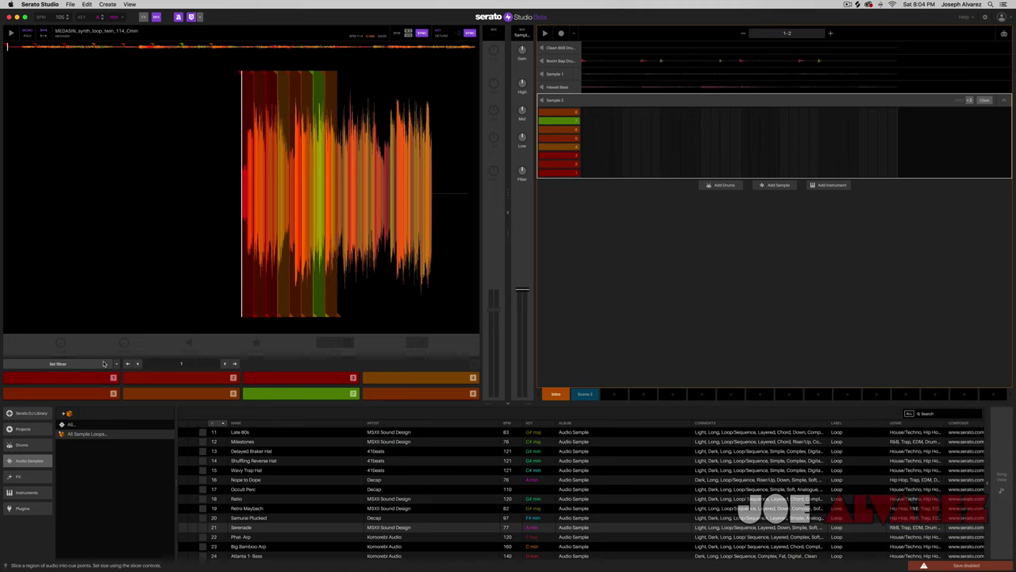
pyautogui.click(93, 377)
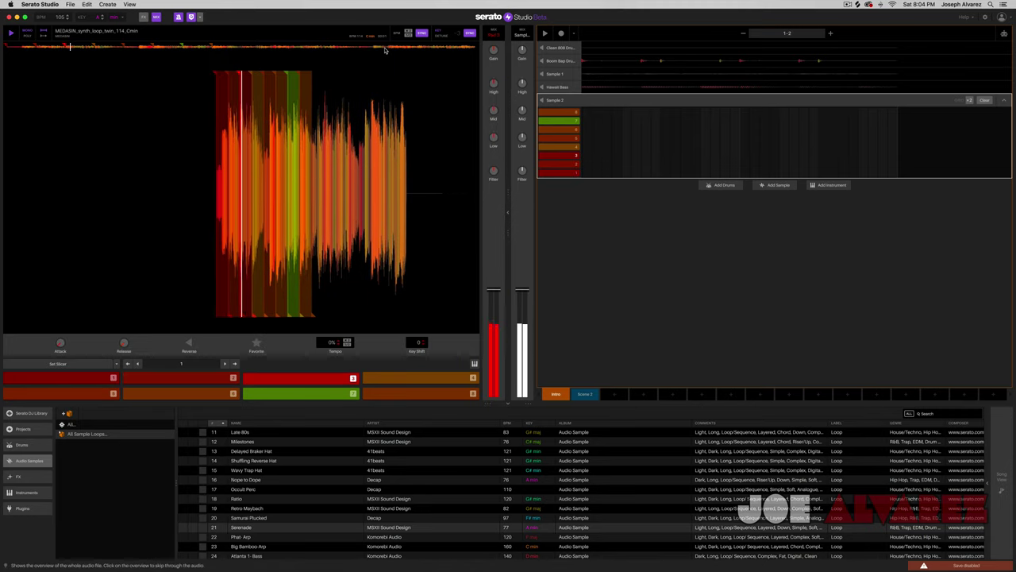
pyautogui.press('2')
pyautogui.press('2')
pyautogui.press('2')
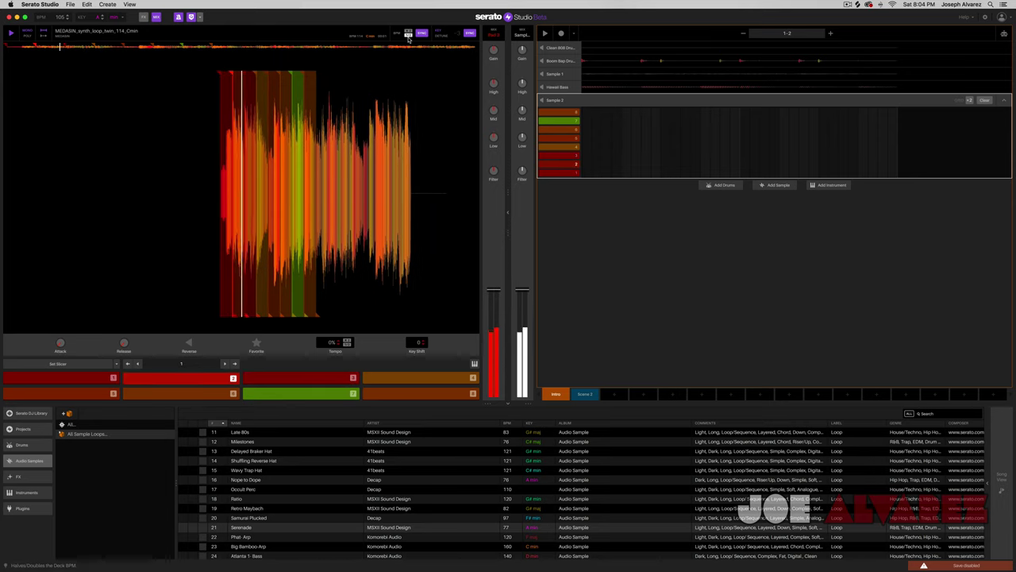
# Disable key sync on the synth loop deck, lower its key by 3 semitones and audition slices 1 to 3
pyautogui.click(470, 33)
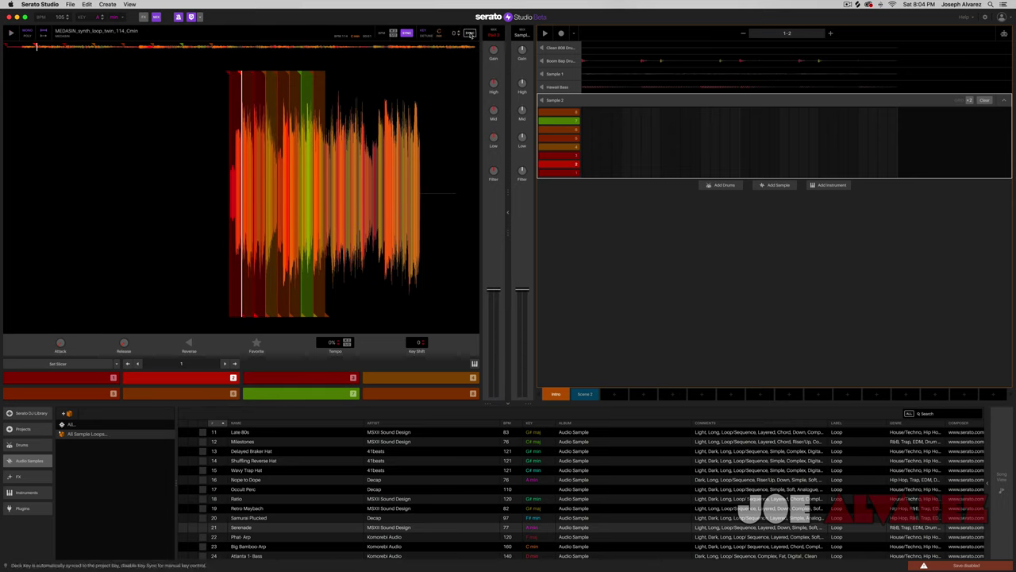
pyautogui.click(459, 36)
pyautogui.press('1')
pyautogui.press('2')
pyautogui.press('3')
pyautogui.press('3')
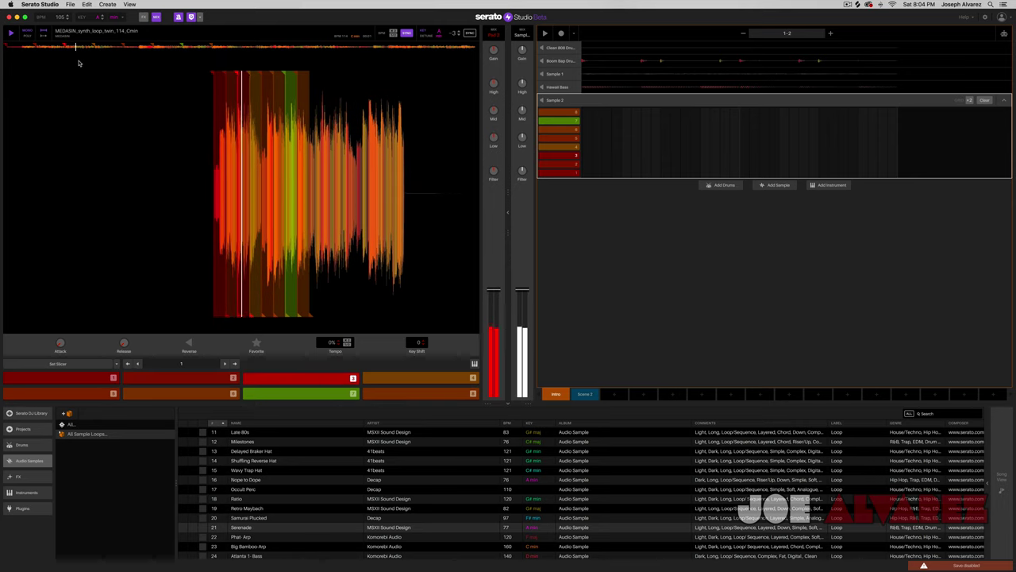
pyautogui.press('1')
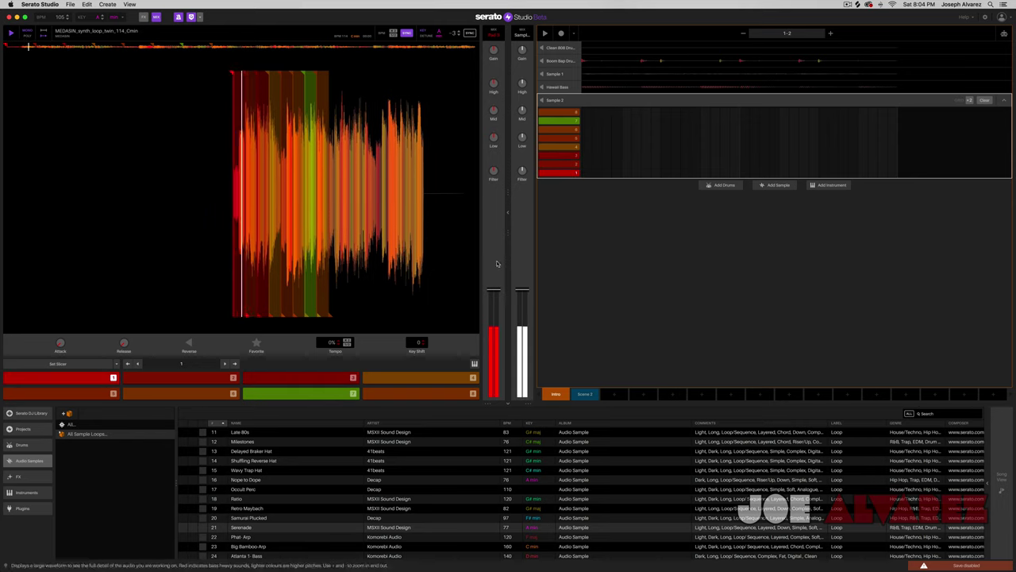
# Lower the Sample 2 channel volume slightly while playing its slices over the running beat
pyautogui.moveTo(522, 290); pyautogui.dragTo(521, 316)
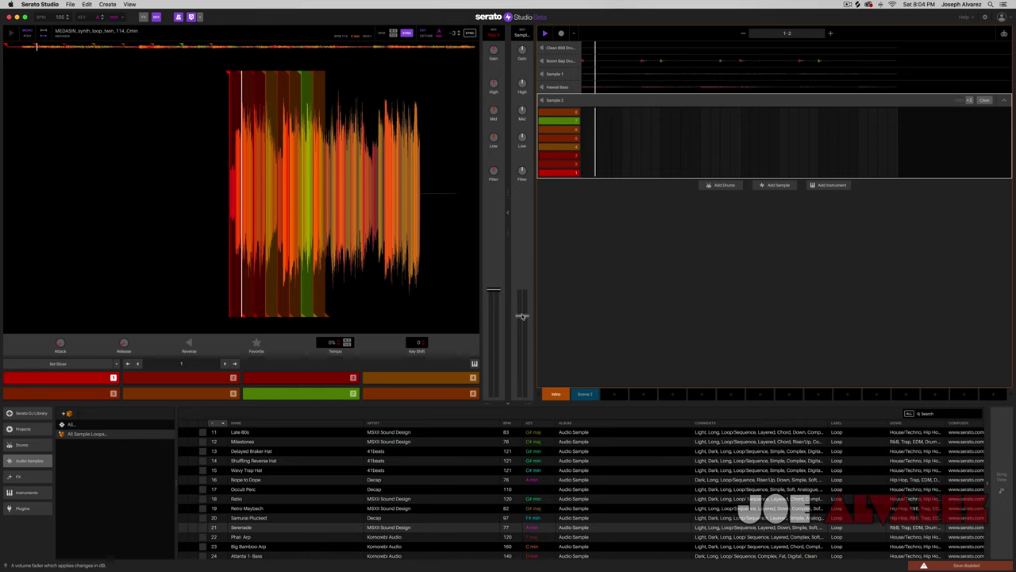
pyautogui.press('1')
pyautogui.press('2')
pyautogui.moveTo(527, 318); pyautogui.dragTo(527, 305)
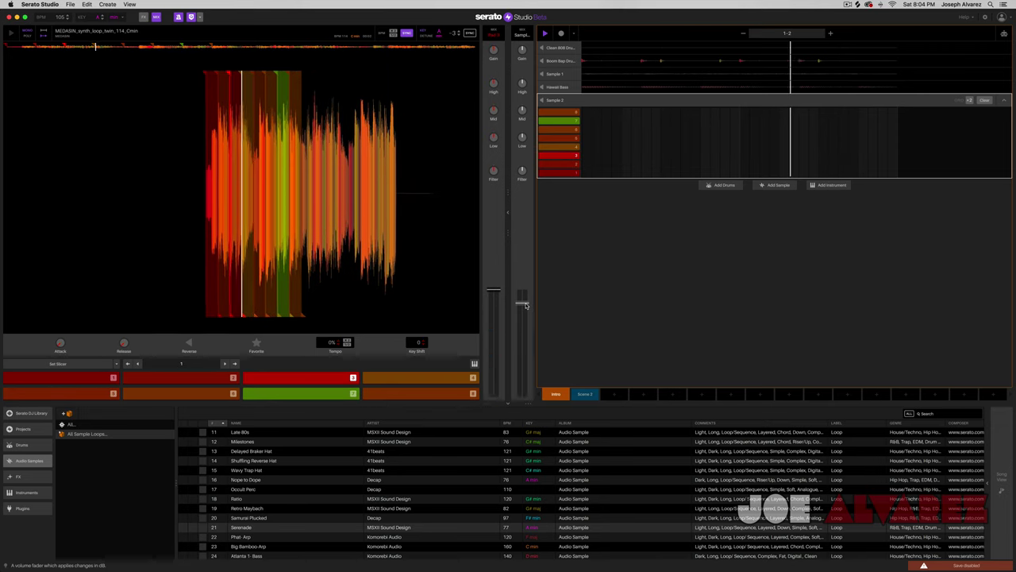
# Set the synth loop's key adjustment to 0 semitones while playing its slices over the beat
pyautogui.click(459, 32)
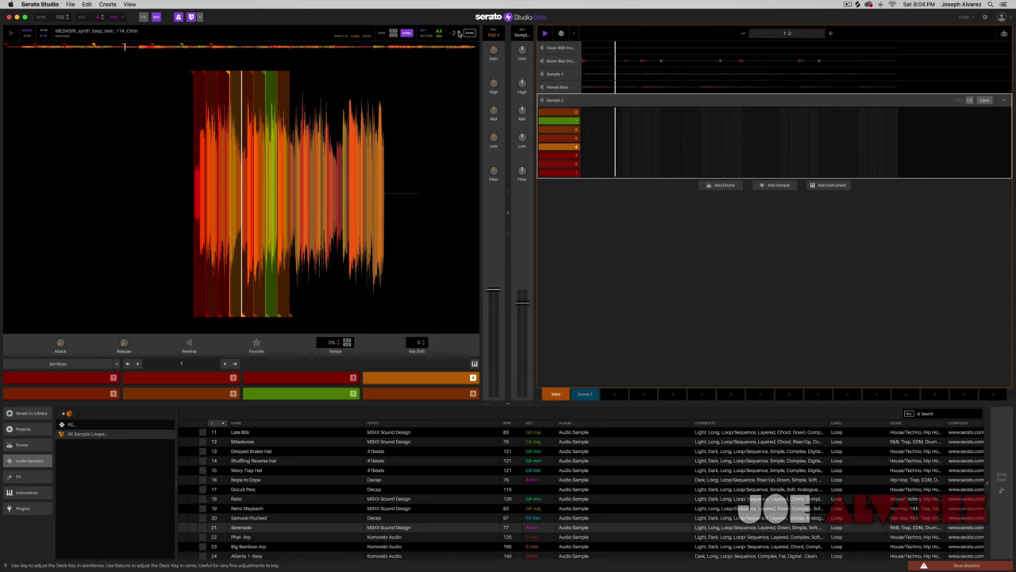
pyautogui.click(459, 31)
pyautogui.click(459, 32)
pyautogui.click(459, 32)
pyautogui.click(458, 35)
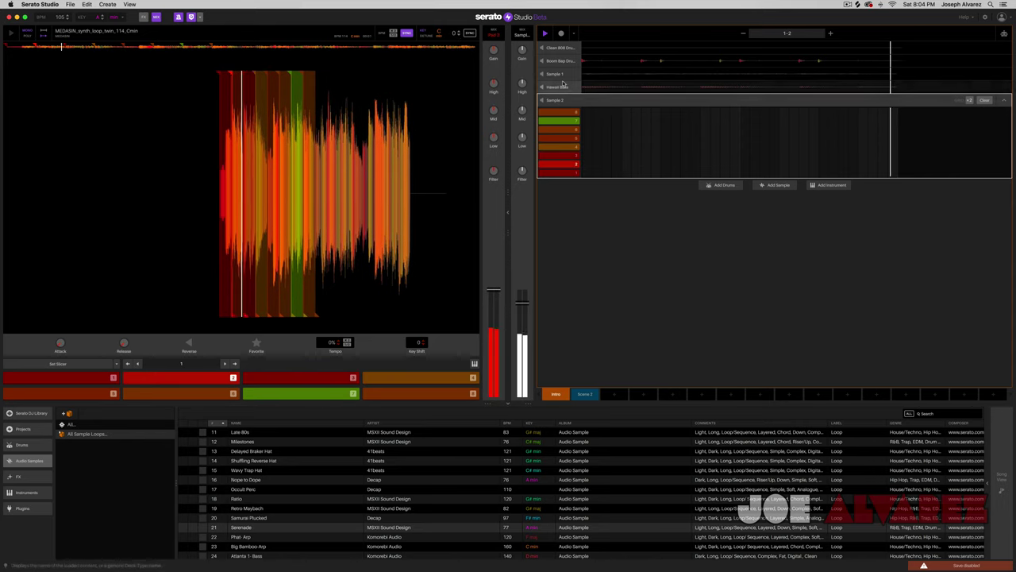
# Review the Serenade sample, Boom Bap Drum Kit and Hawaii Bass decks, and return to the Sample 2 deck
pyautogui.click(558, 74)
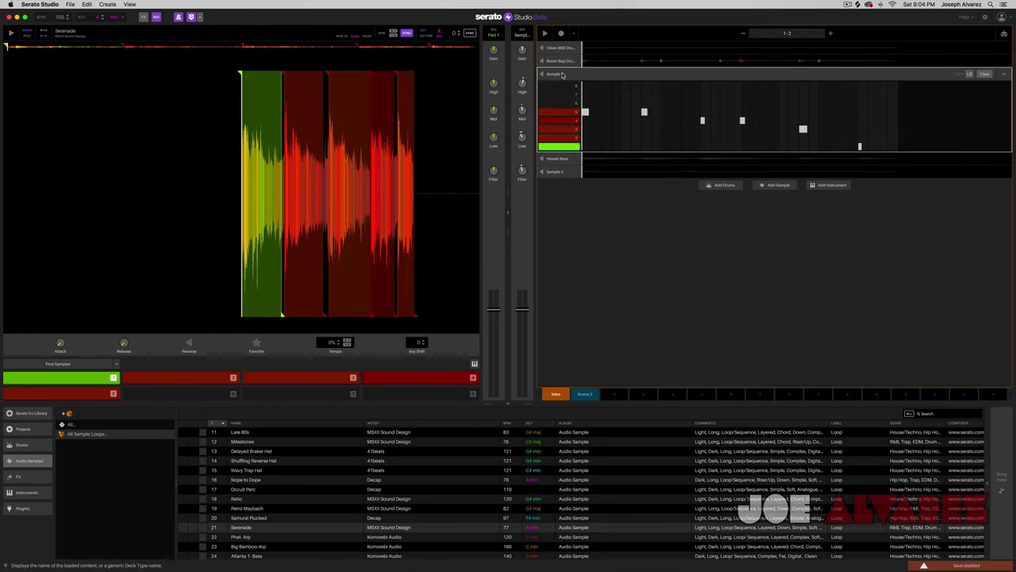
pyautogui.click(560, 61)
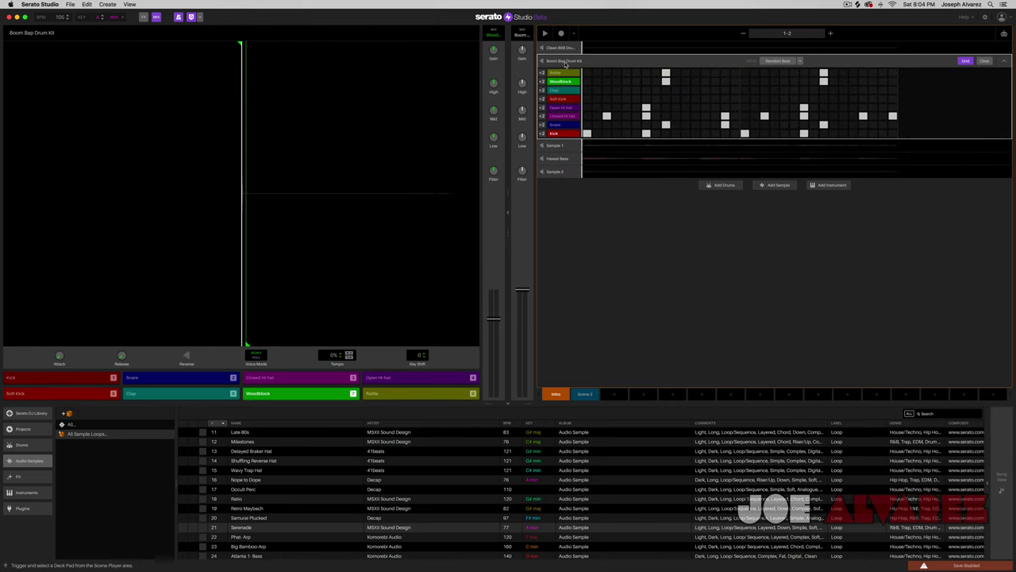
pyautogui.click(557, 158)
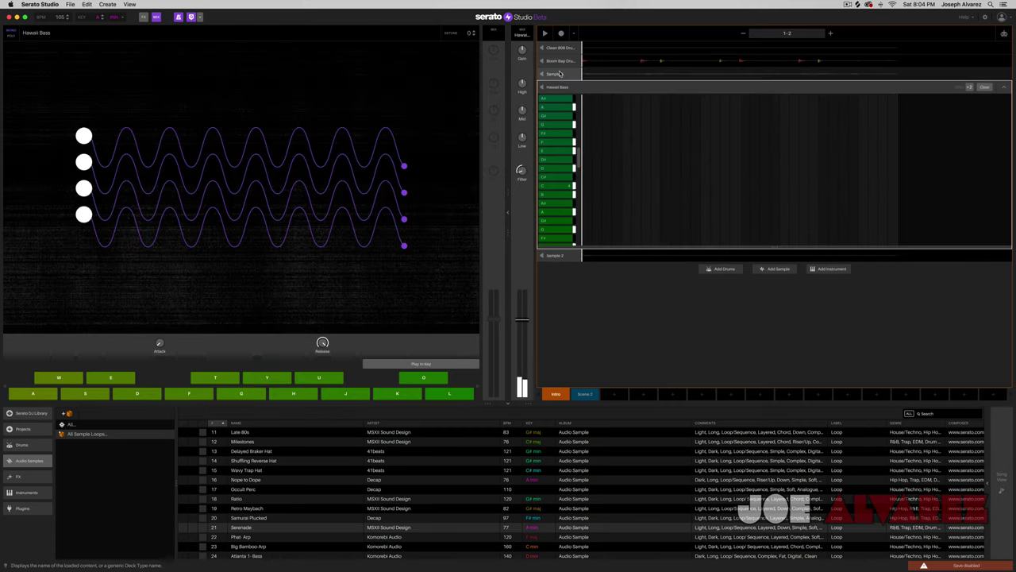
pyautogui.click(557, 146)
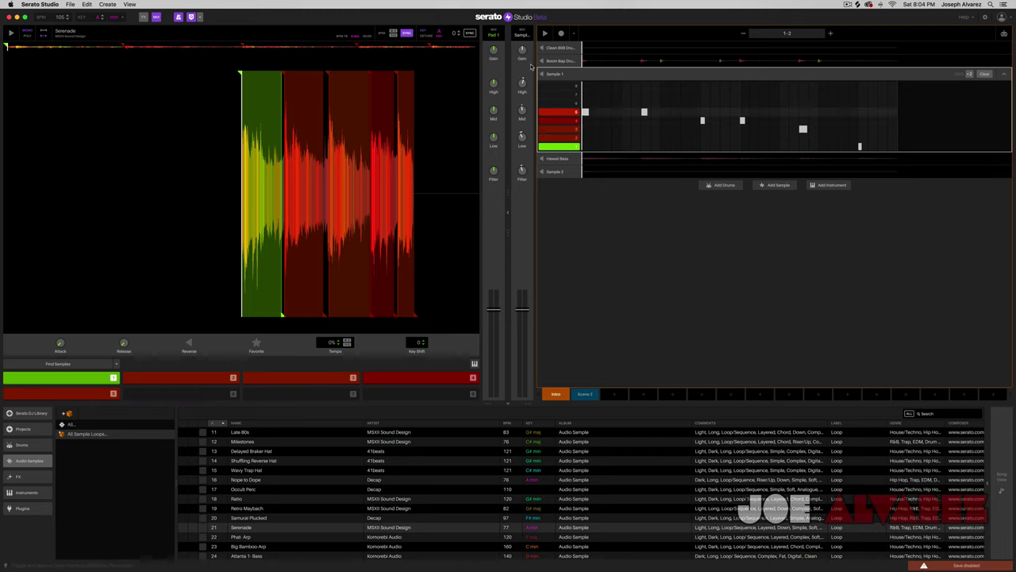
pyautogui.click(559, 172)
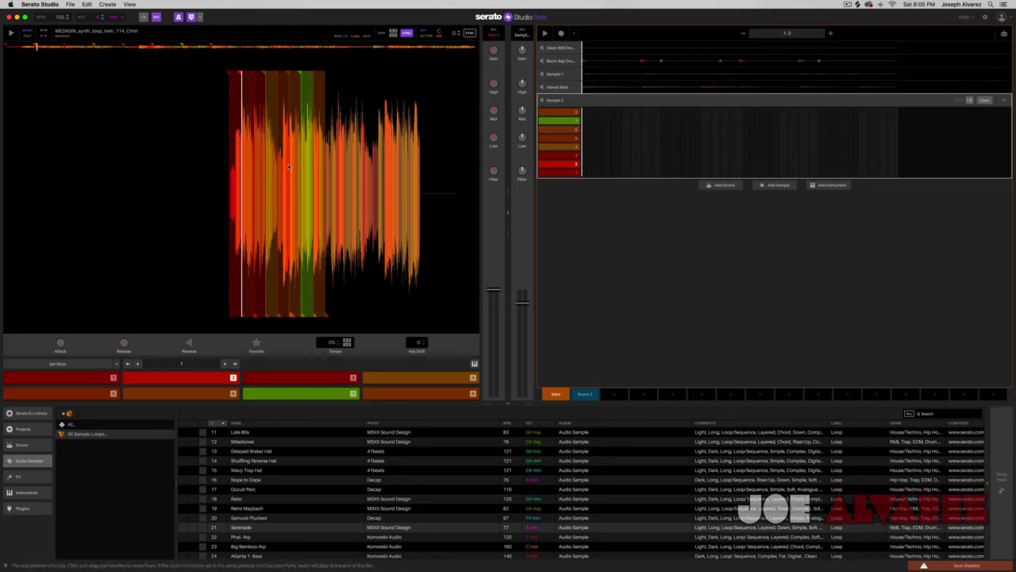
# Examine the sliced synth loop's waveform up close, from its later section back to the start
pyautogui.press('-')
pyautogui.press('-')
pyautogui.scroll(3, 284, 171)
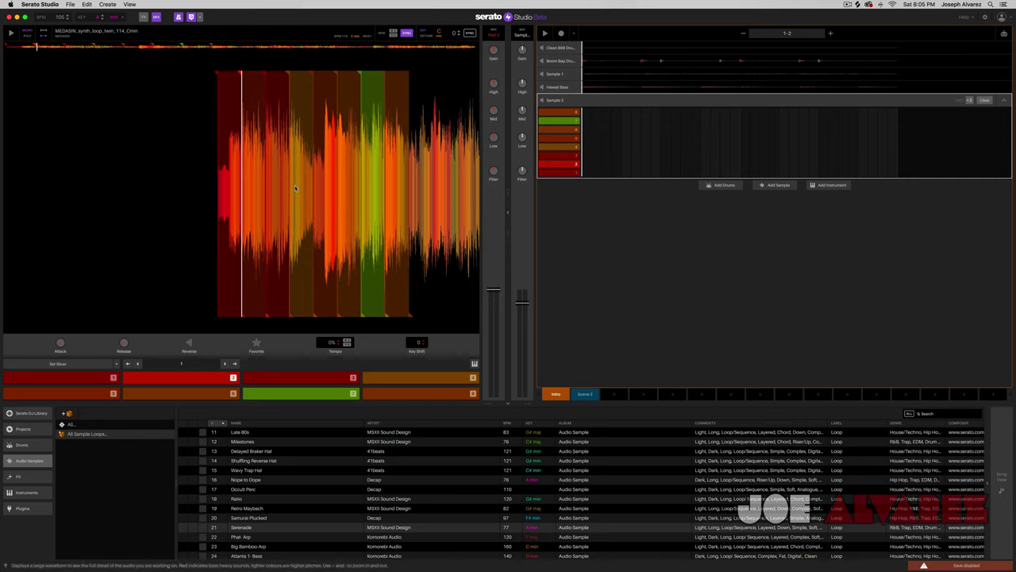
pyautogui.press('-')
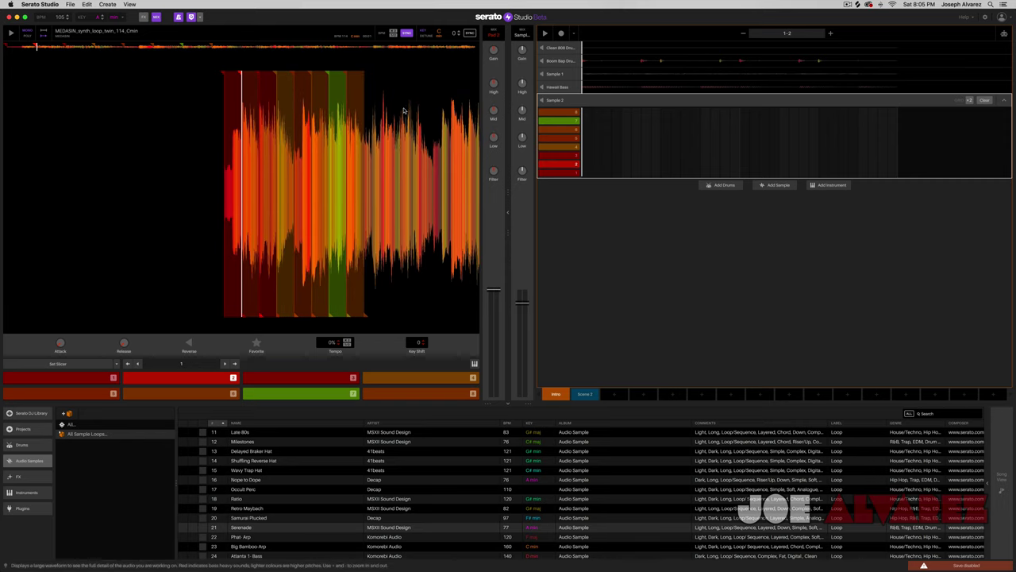
pyautogui.moveTo(134, 46); pyautogui.dragTo(420, 46)
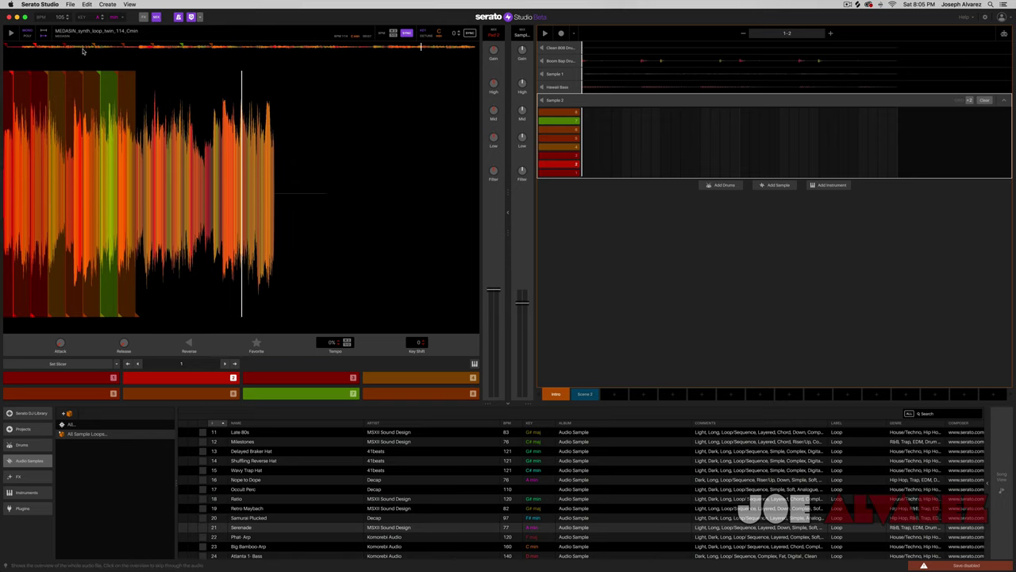
pyautogui.click(21, 49)
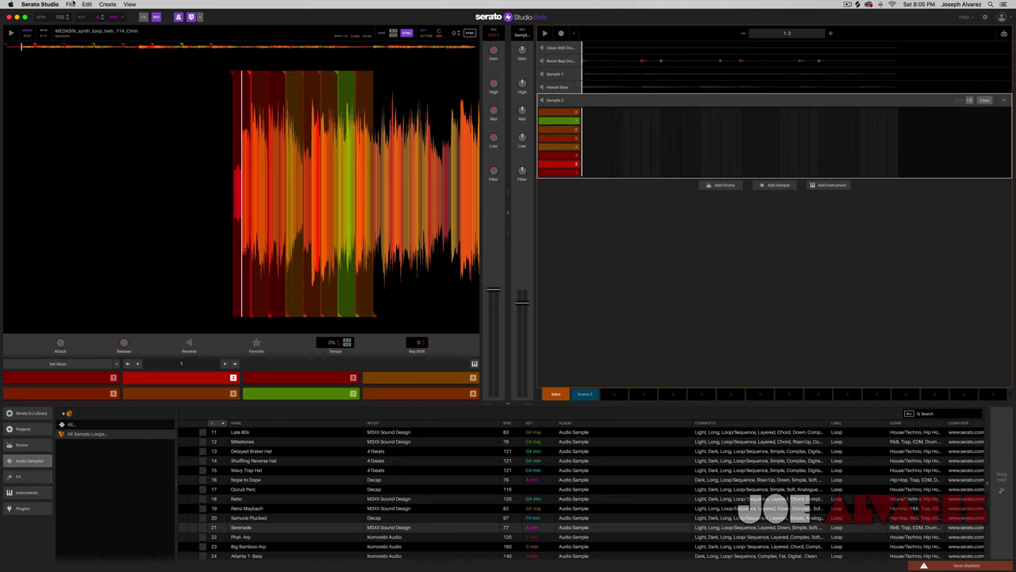
# Check the availability of the project save and song export commands
pyautogui.click(71, 4)
pyautogui.click(73, 3)
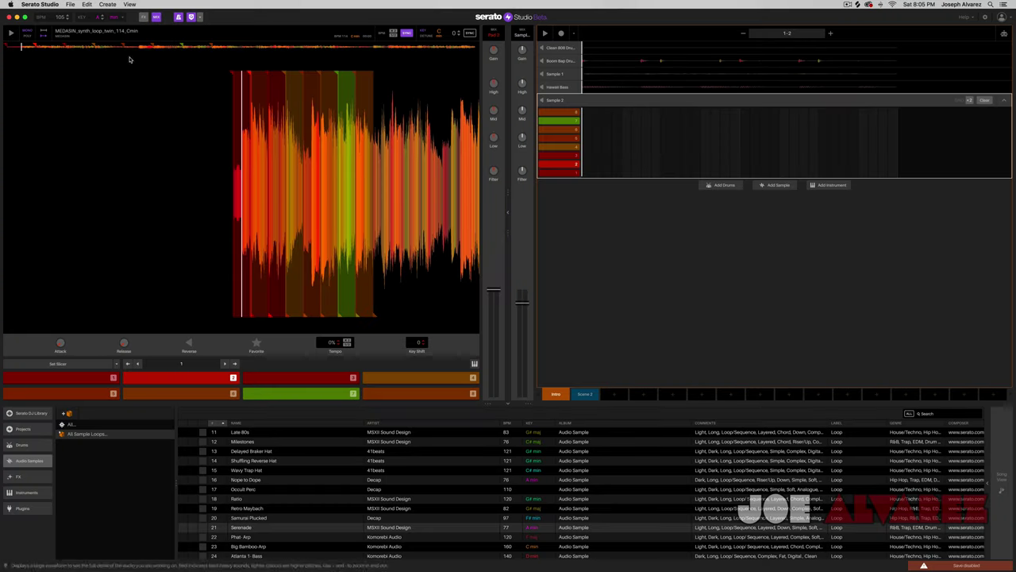
pyautogui.click(71, 4)
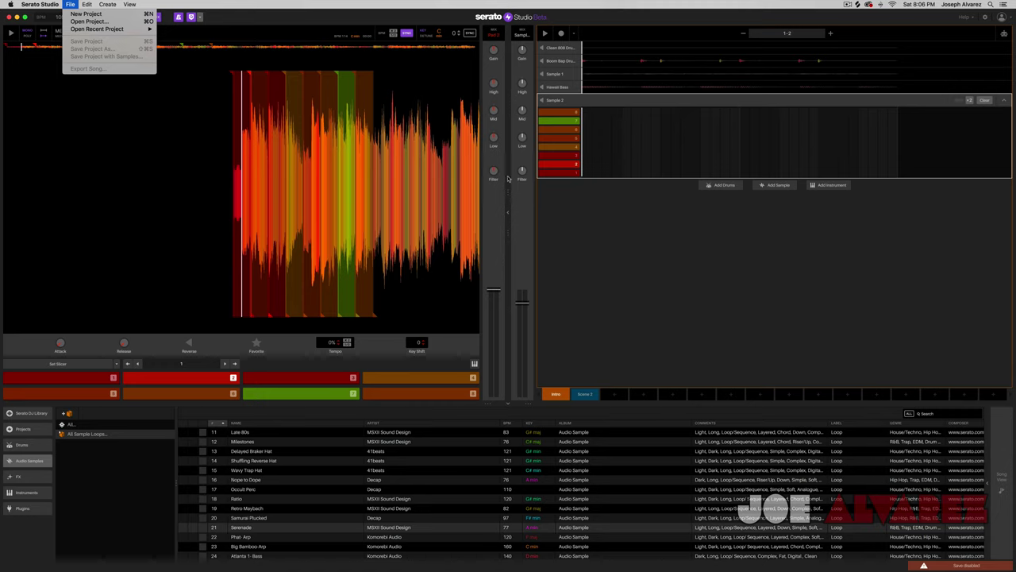
pyautogui.moveTo(88, 6)
pyautogui.click(293, 4)
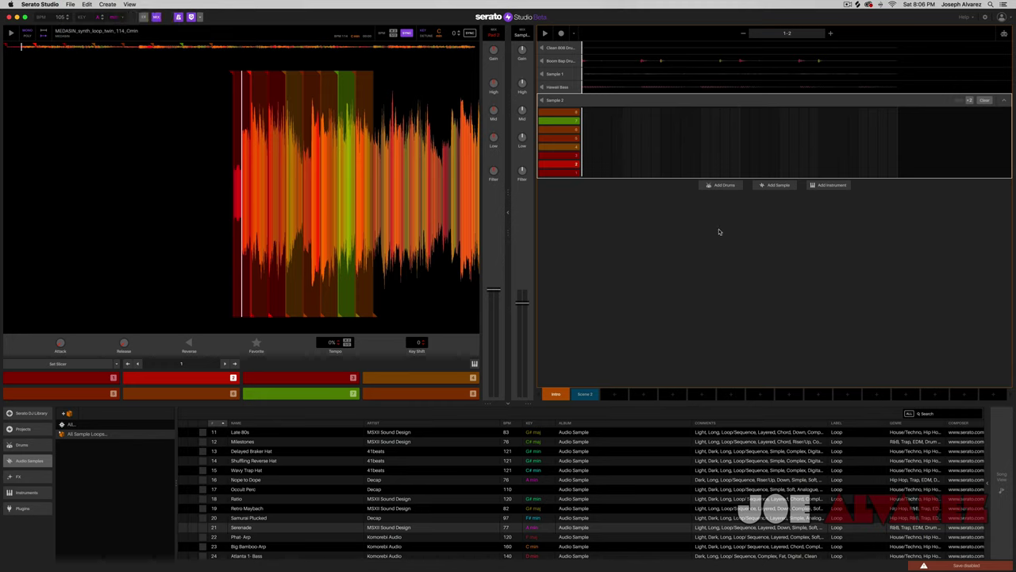